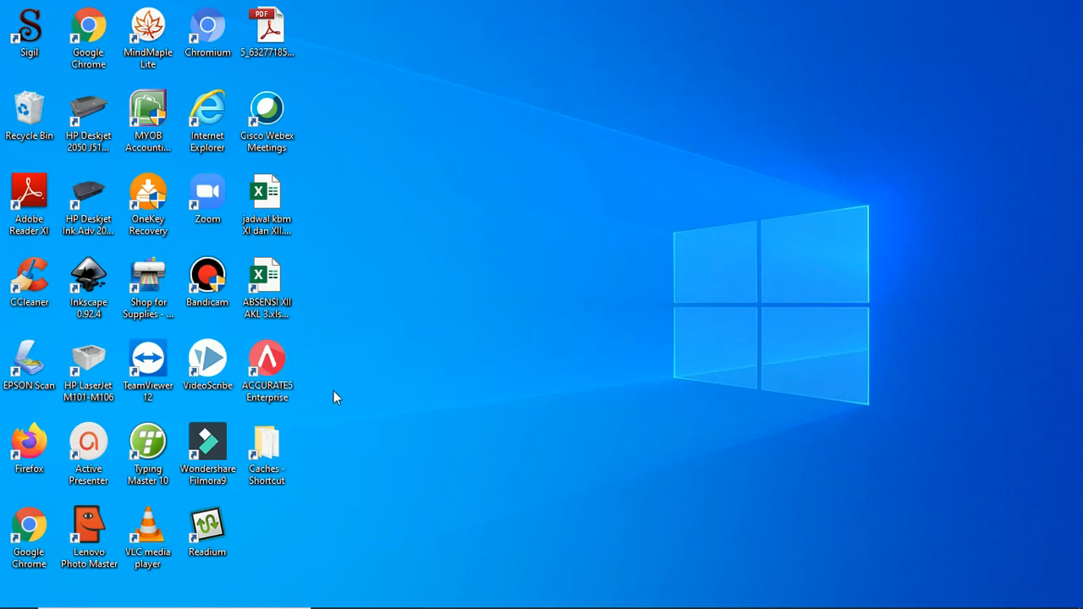
# - Launch ACCURATE 5 Enterprise from its desktop shortcut
pyautogui.doubleClick(272, 358)
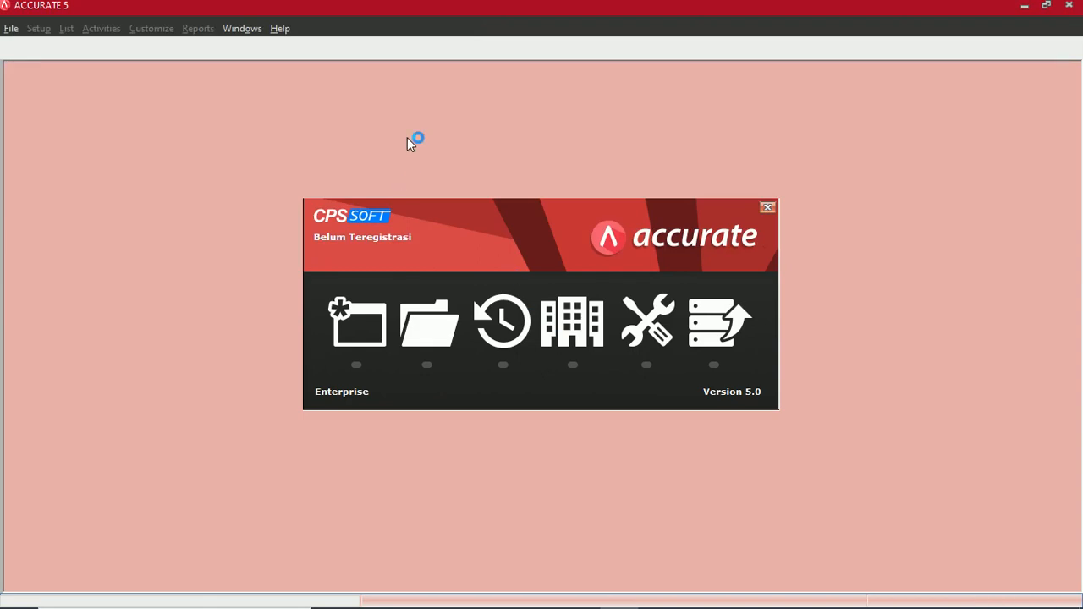
# - Open the existing company database UD_WIRASTRI_AINI.GDB from D:\ADM 2021\ACCURATE
pyautogui.click(432, 327)
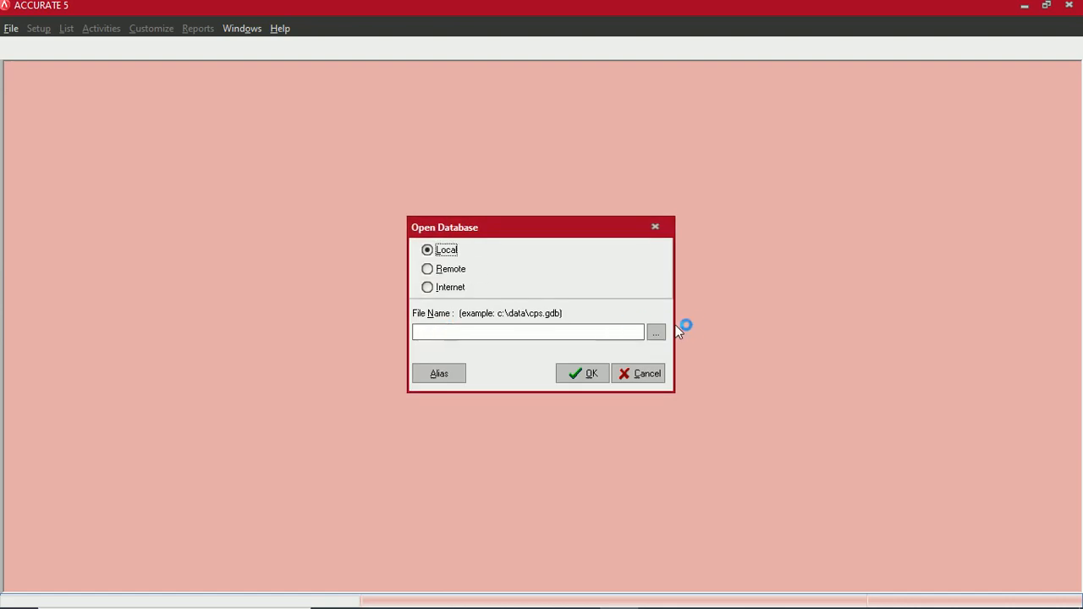
pyautogui.click(656, 333)
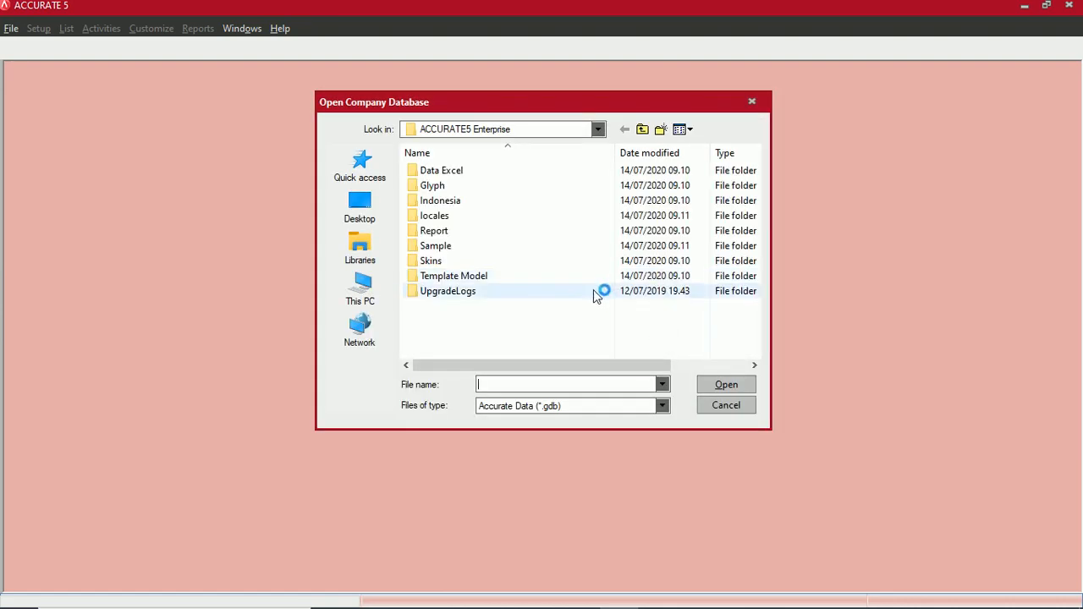
pyautogui.click(367, 285)
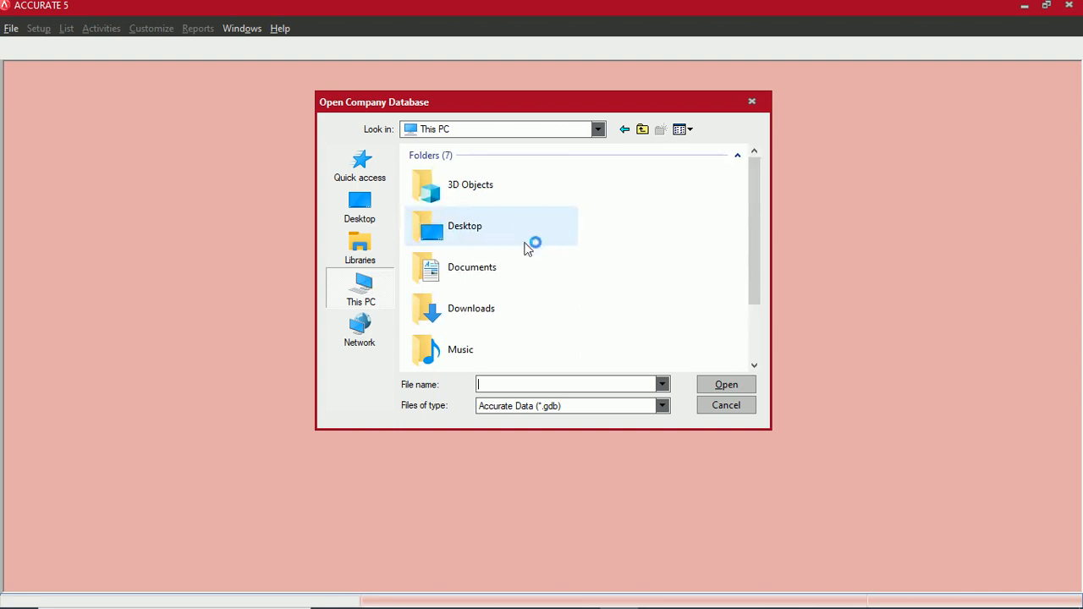
pyautogui.scroll(-5, 556, 248)
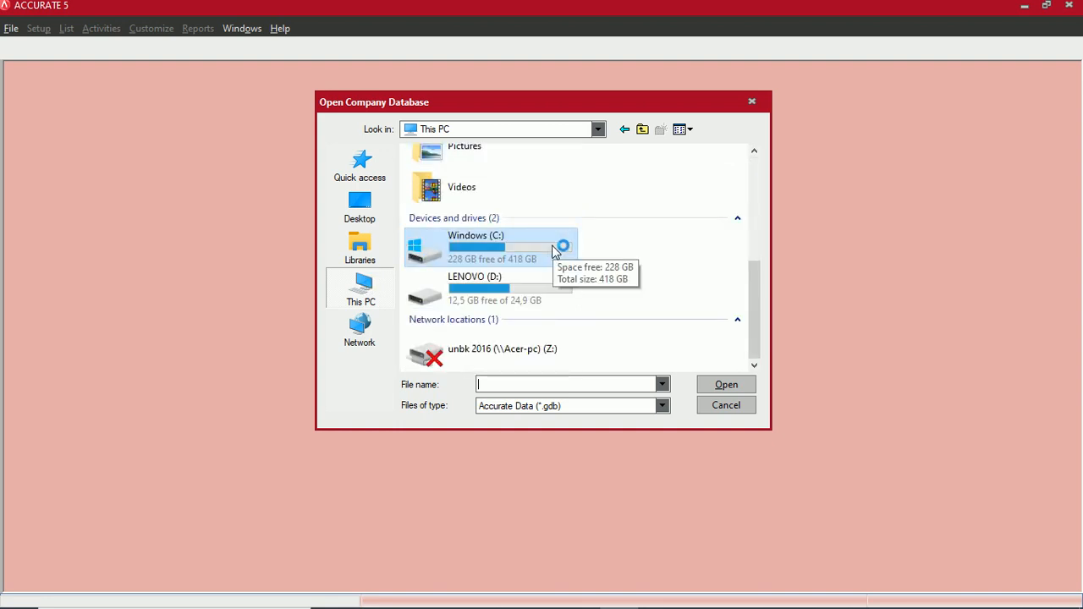
pyautogui.click(479, 293)
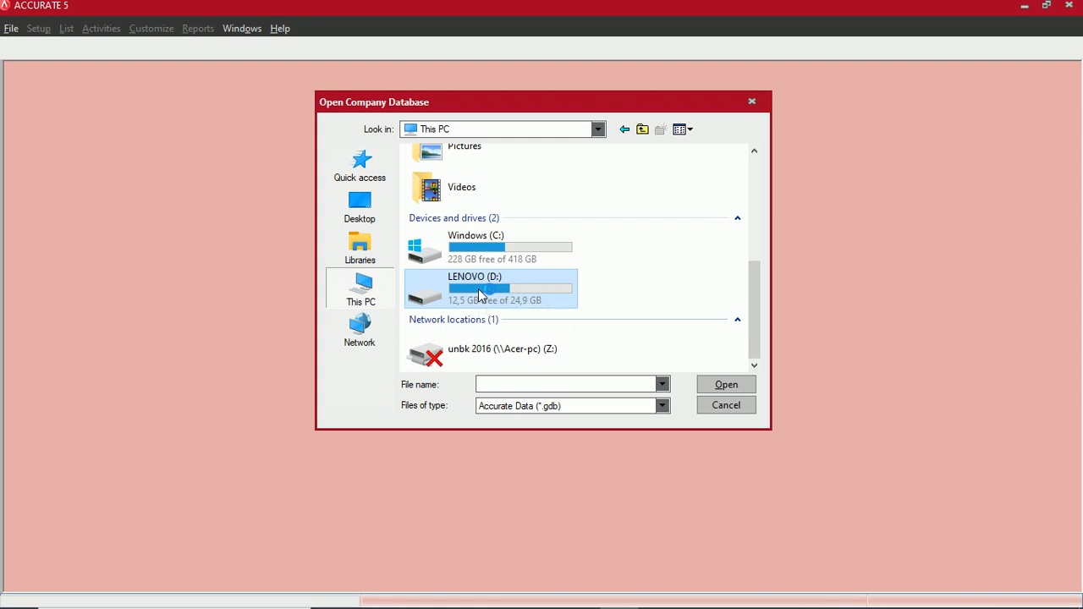
pyautogui.doubleClick(479, 293)
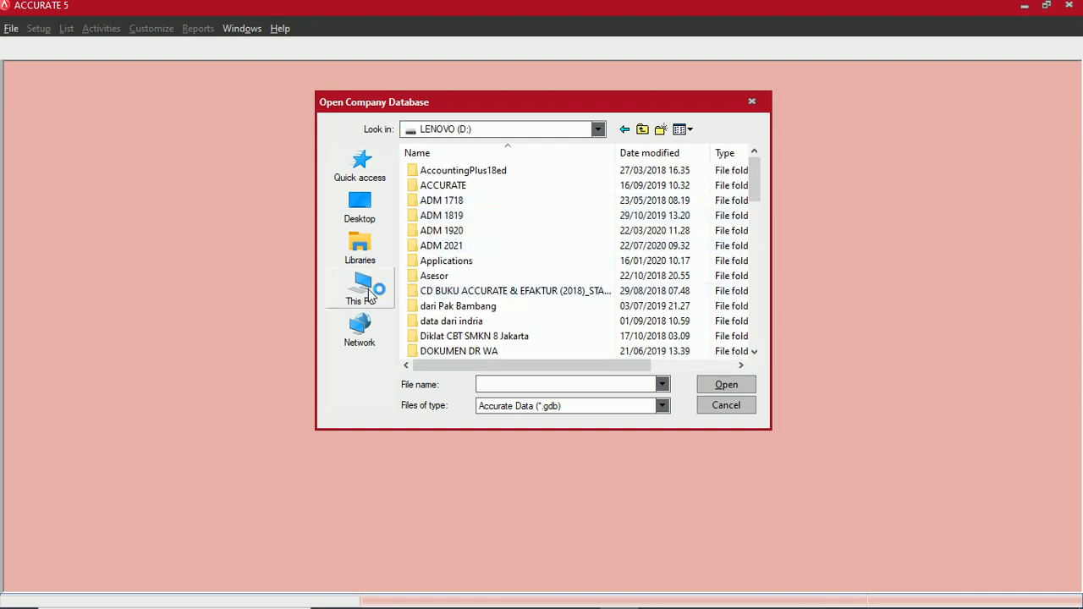
pyautogui.doubleClick(442, 245)
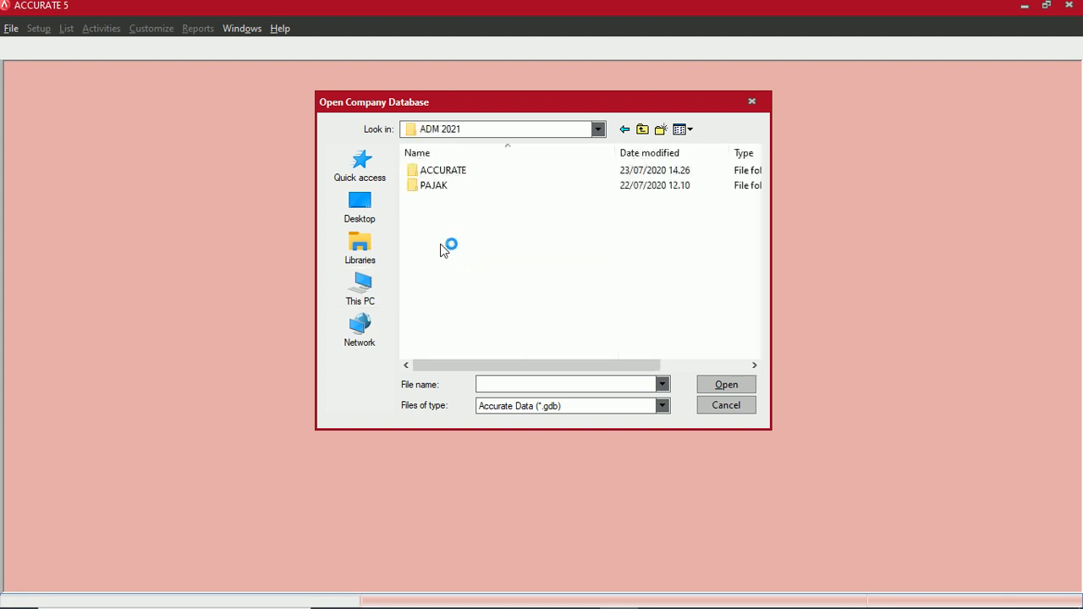
pyautogui.doubleClick(486, 174)
pyautogui.click(584, 221)
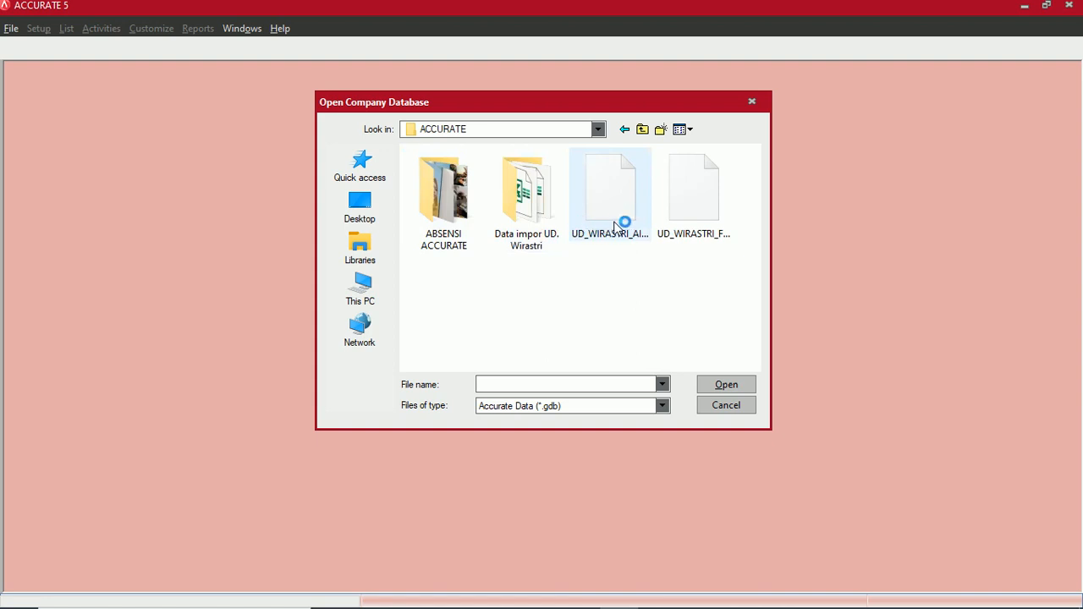
pyautogui.click(716, 384)
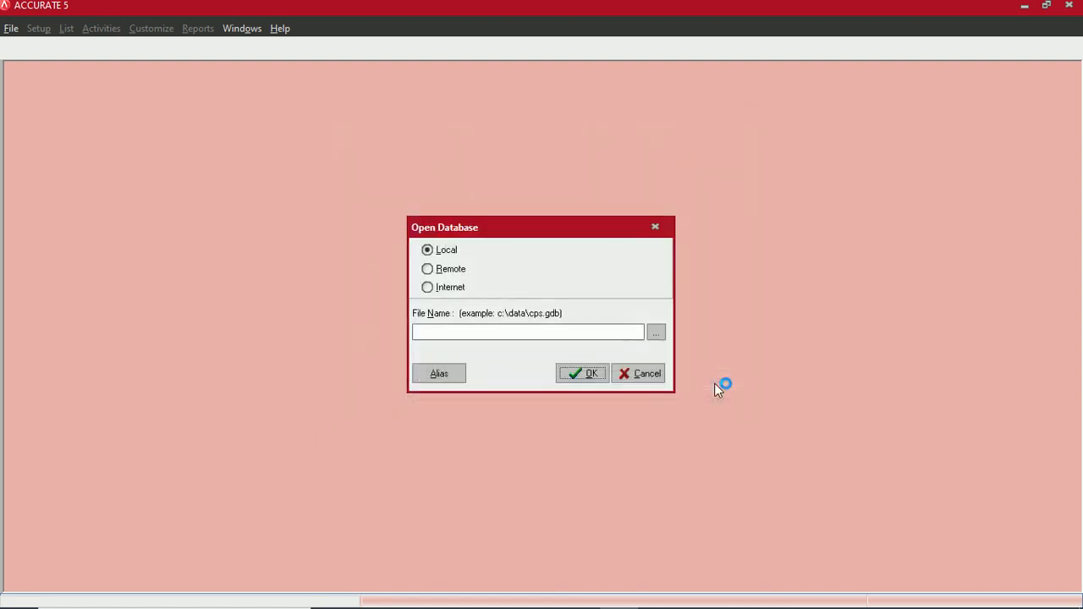
pyautogui.click(587, 373)
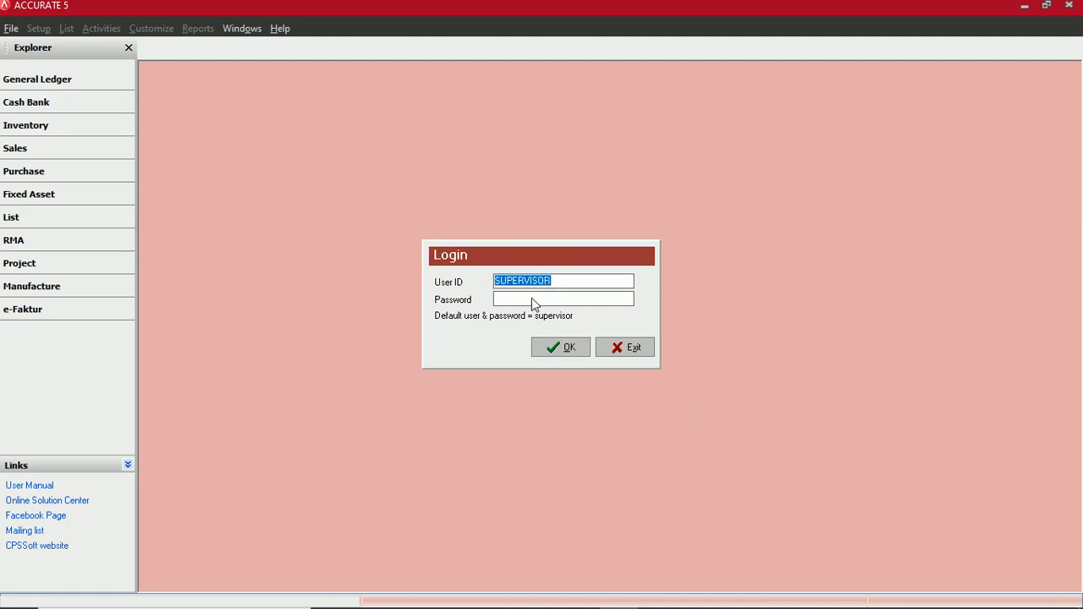
# - Enter the login password and sign in as SUPERVISOR
pyautogui.write('supervisor')
pyautogui.click(562, 349)
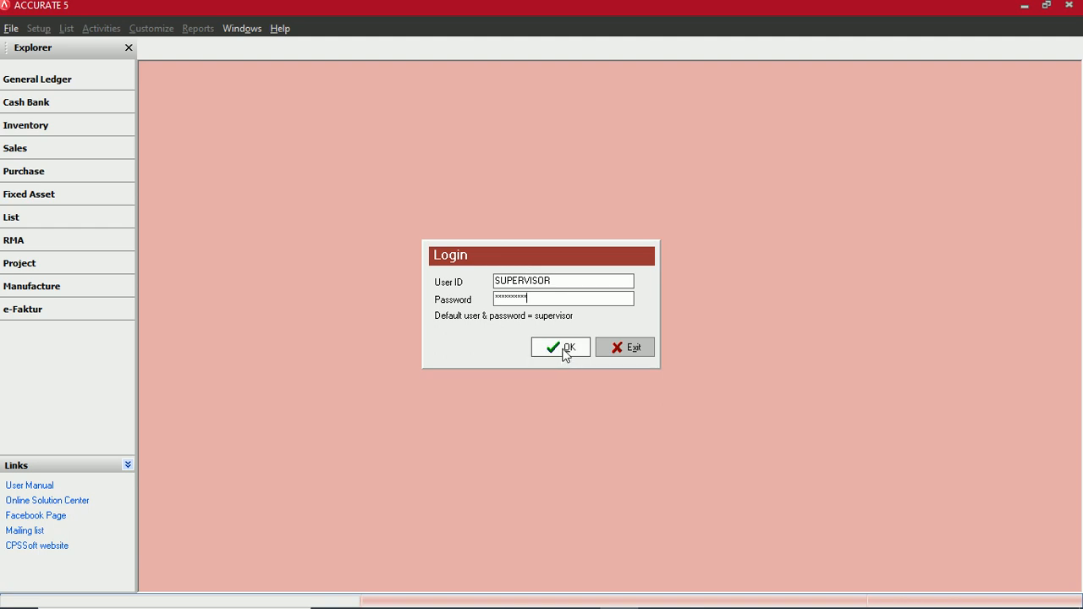
pyautogui.click(565, 350)
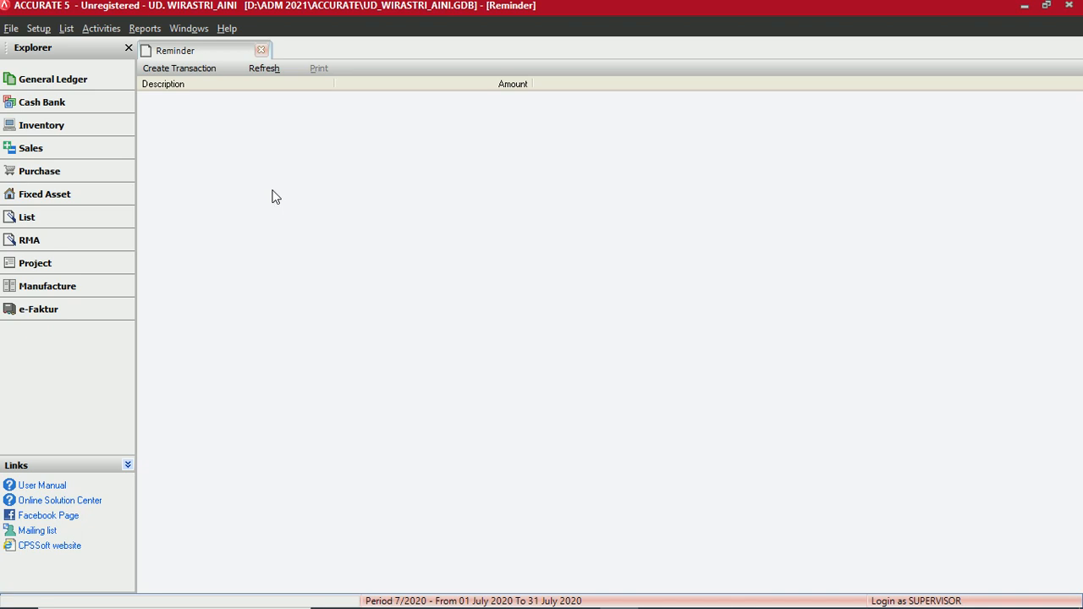
# - Run Setup > Quick Setup in English with Advance Setup, reaching the Currency step
pyautogui.click(42, 34)
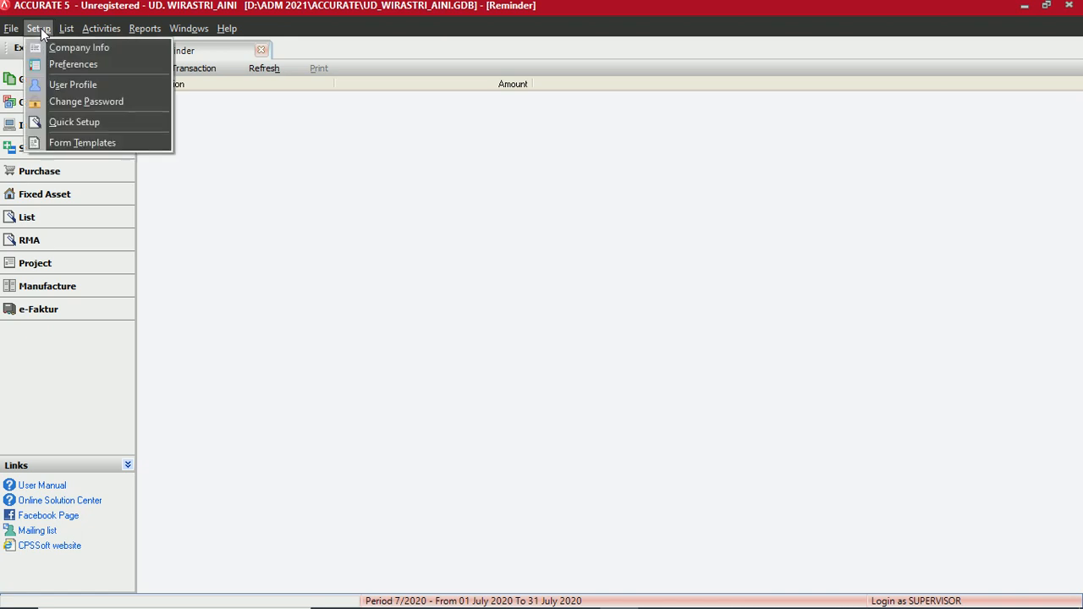
pyautogui.click(78, 122)
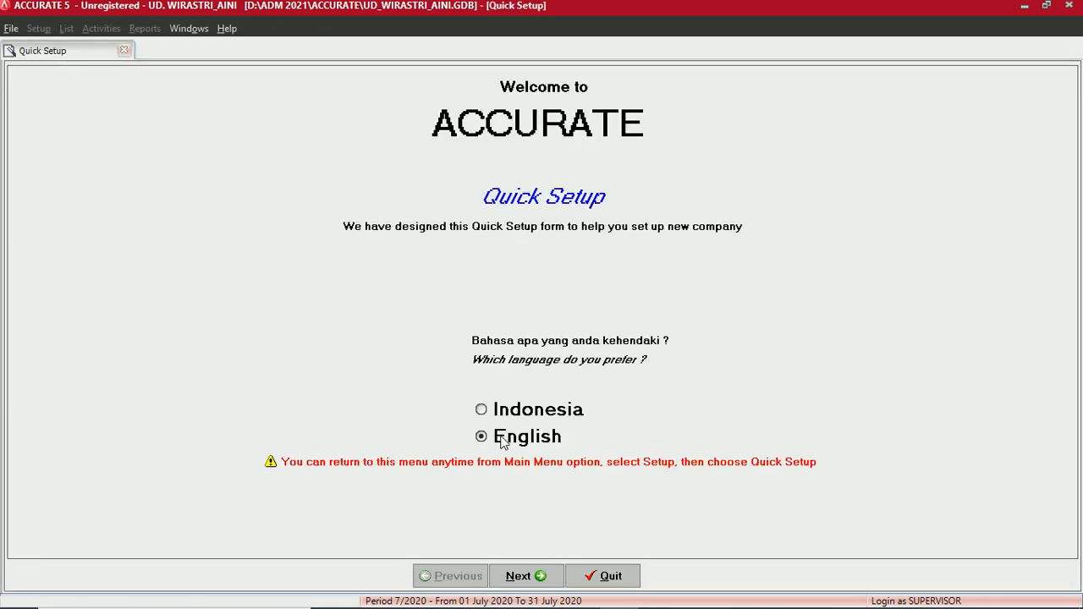
pyautogui.click(520, 579)
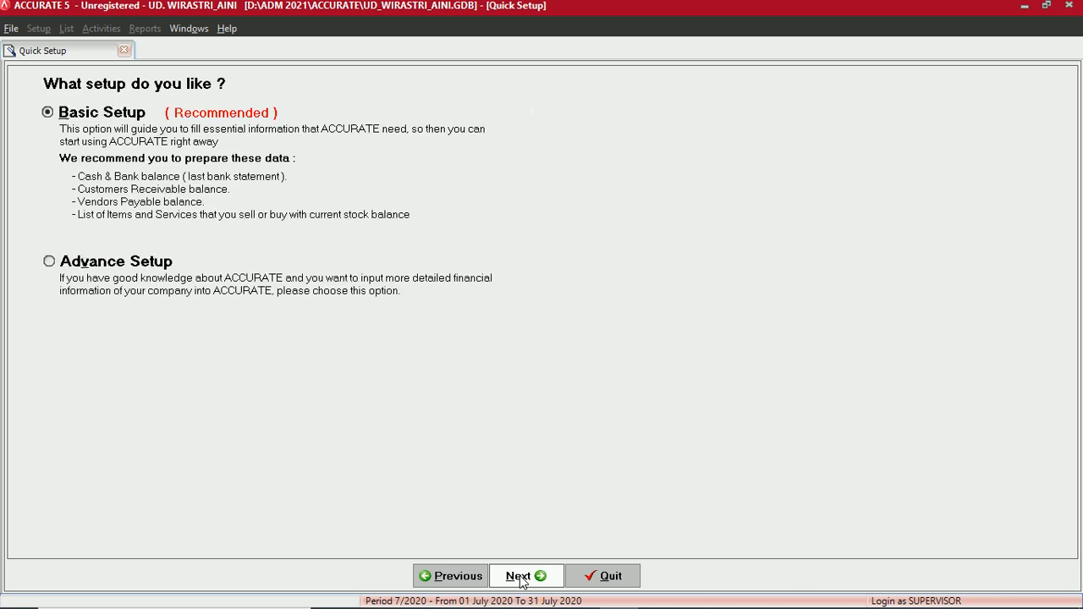
pyautogui.click(70, 266)
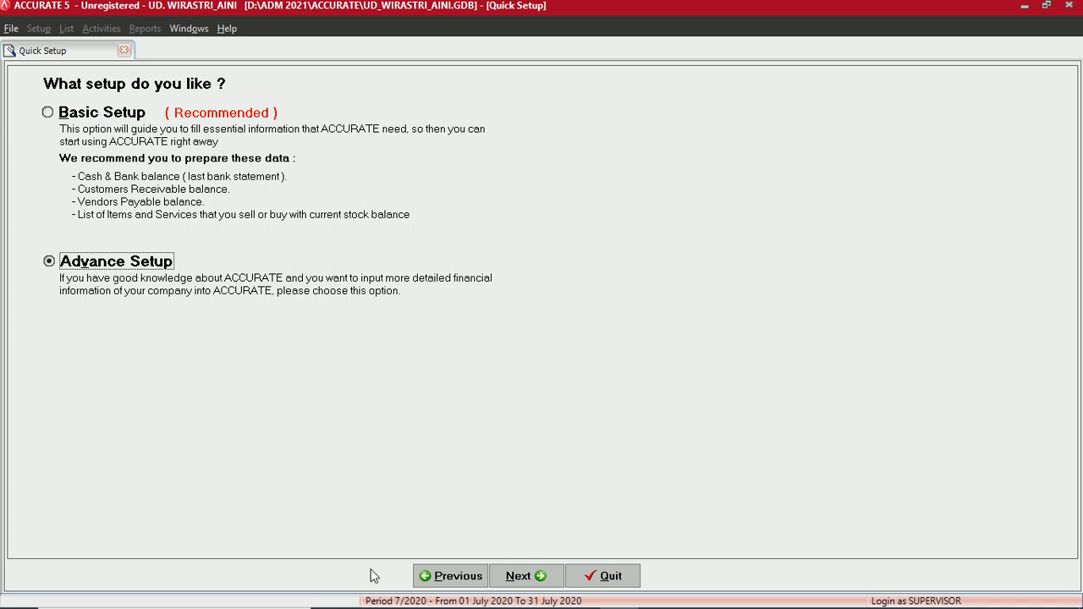
pyautogui.click(516, 577)
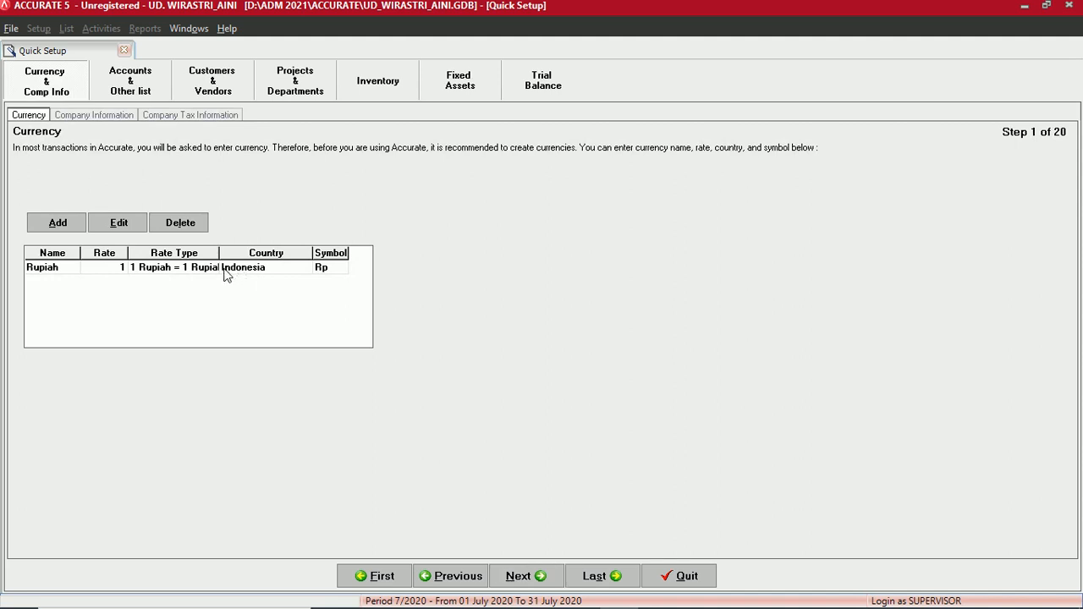
# - Skip past currency, company information and tax steps to the Customers & Vendors section
pyautogui.click(510, 579)
pyautogui.click(512, 578)
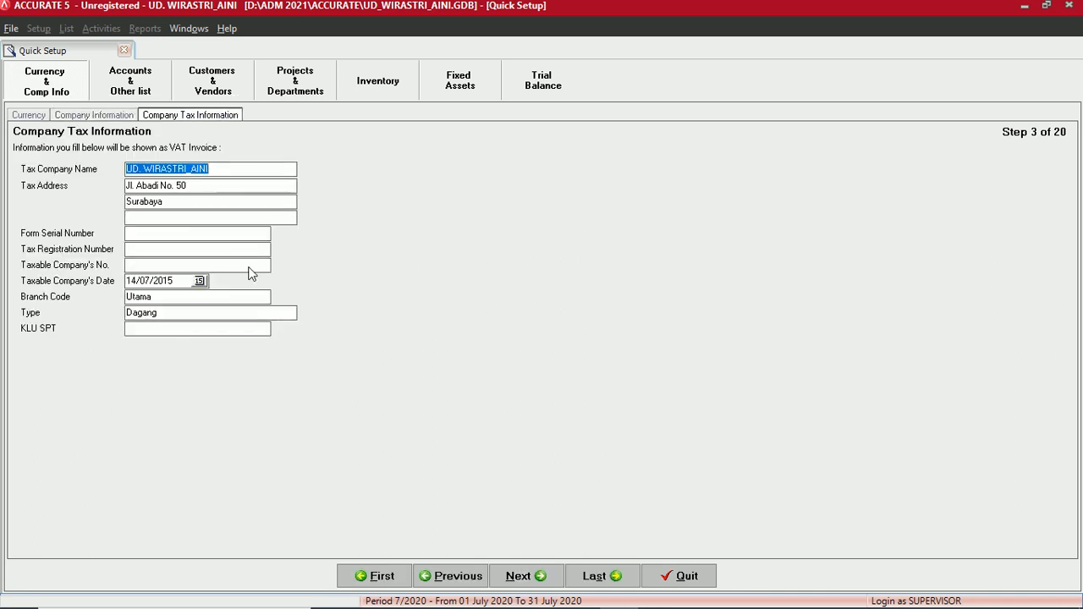
pyautogui.click(516, 577)
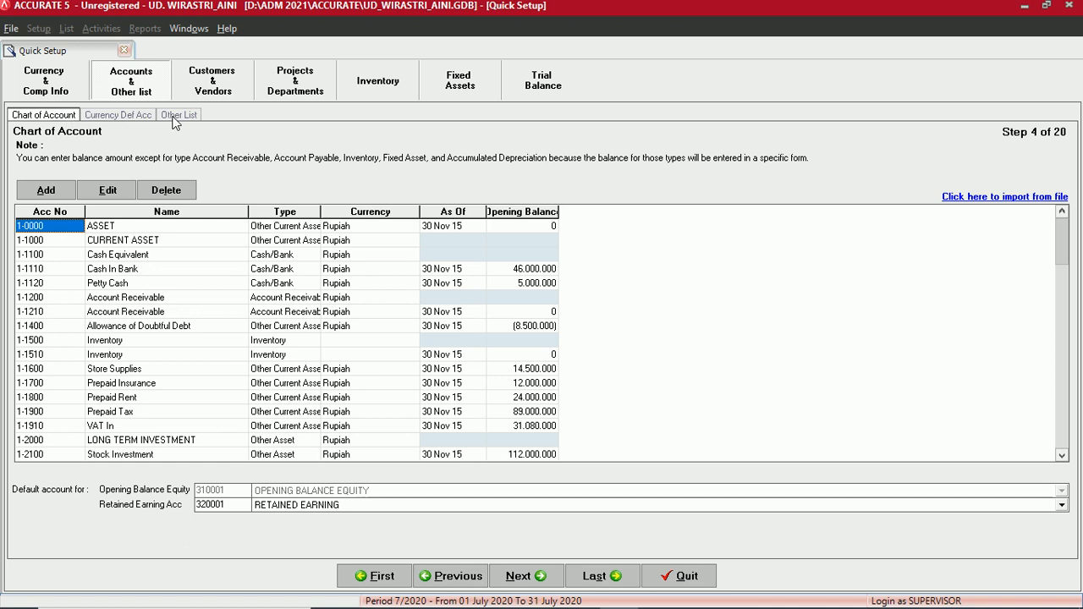
pyautogui.click(218, 81)
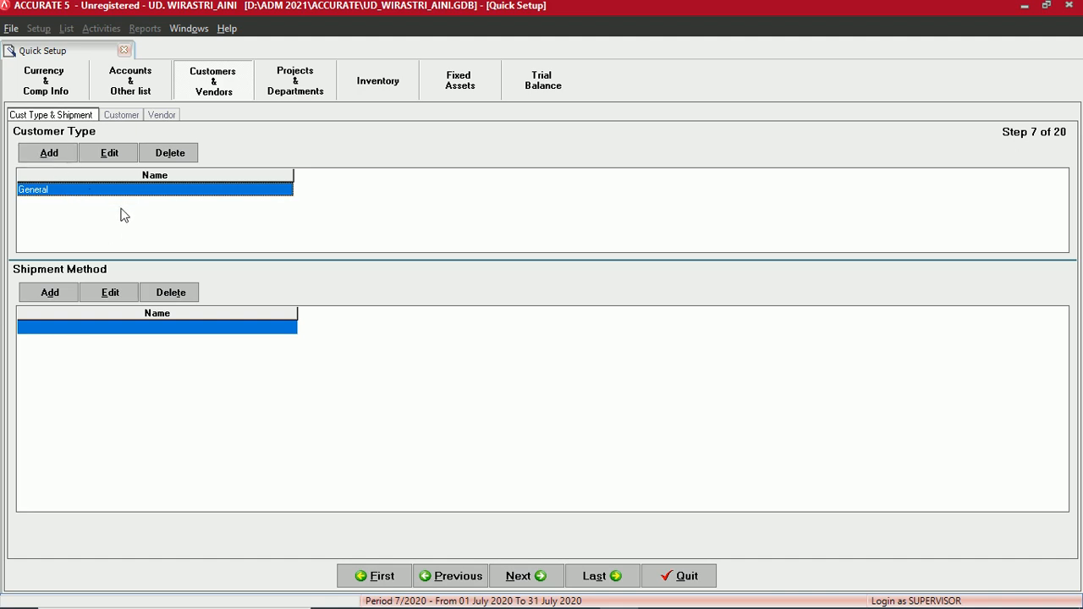
# - Cancel new customer type and shipment method entries, keeping General, and continue to customers
pyautogui.click(49, 160)
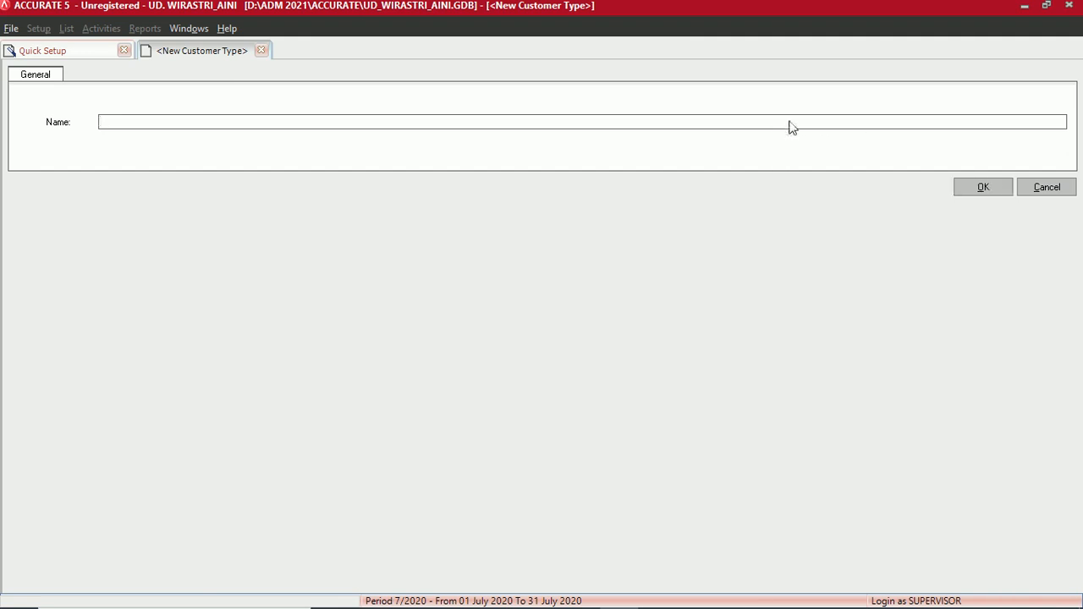
pyautogui.click(1063, 190)
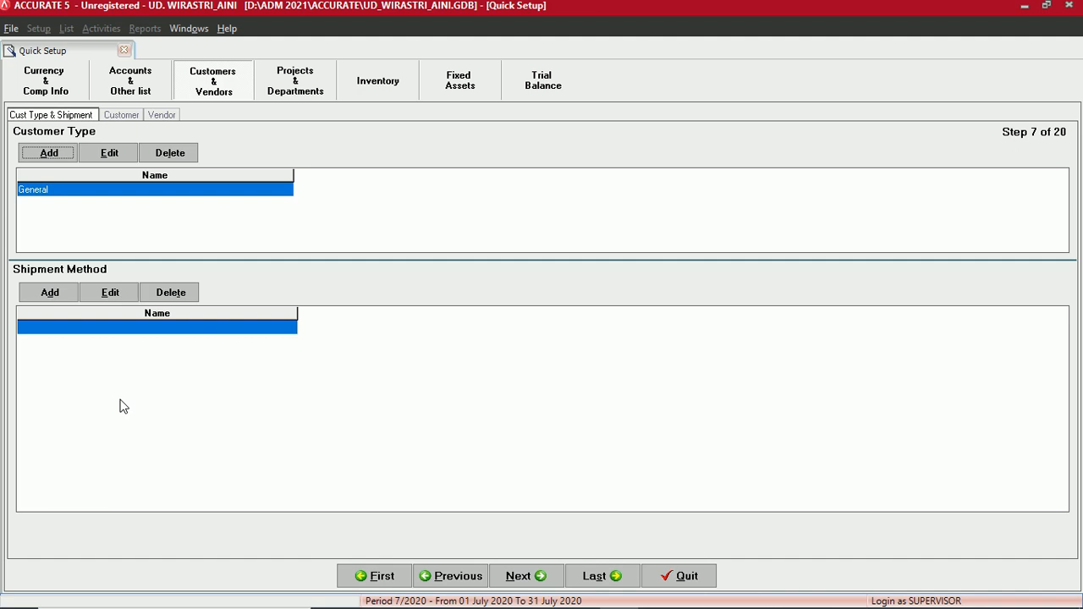
pyautogui.click(51, 293)
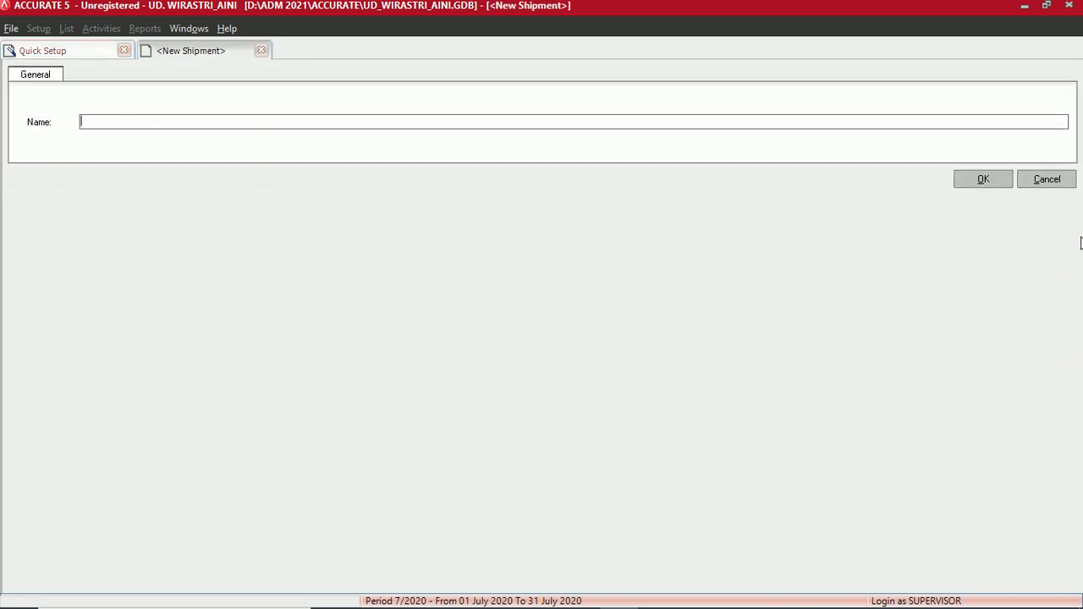
pyautogui.click(1041, 179)
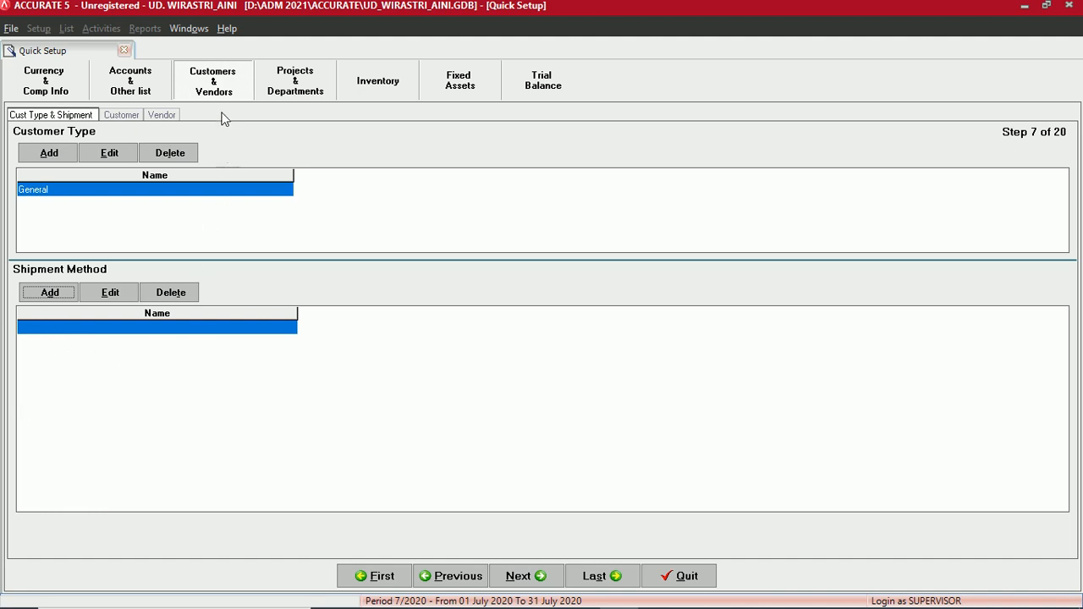
pyautogui.click(512, 584)
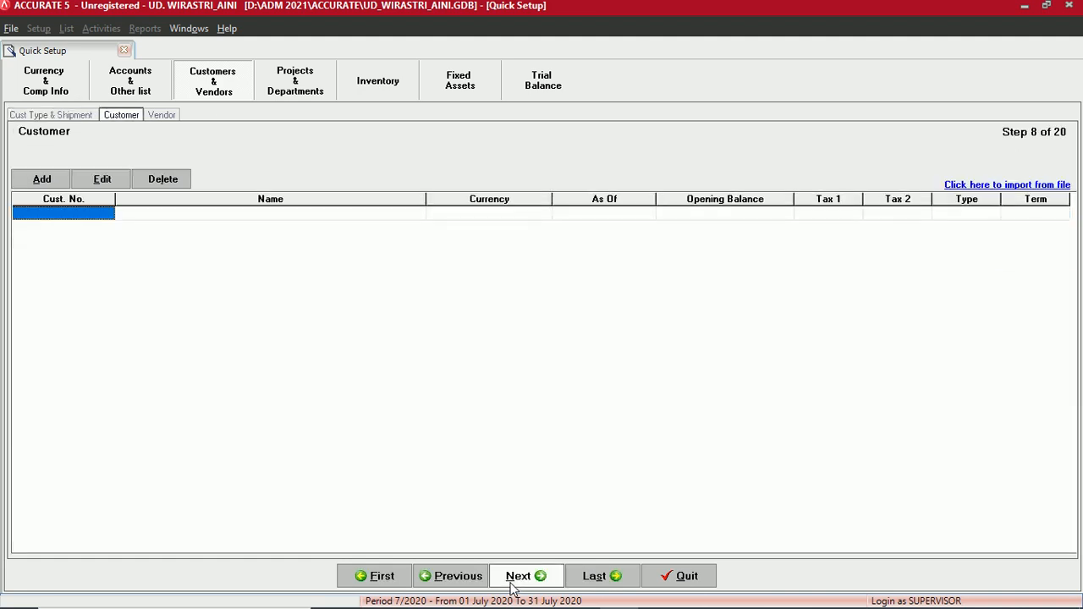
# - Step back to customer types, then forward again to the empty Step 8 Customer list
pyautogui.click(27, 119)
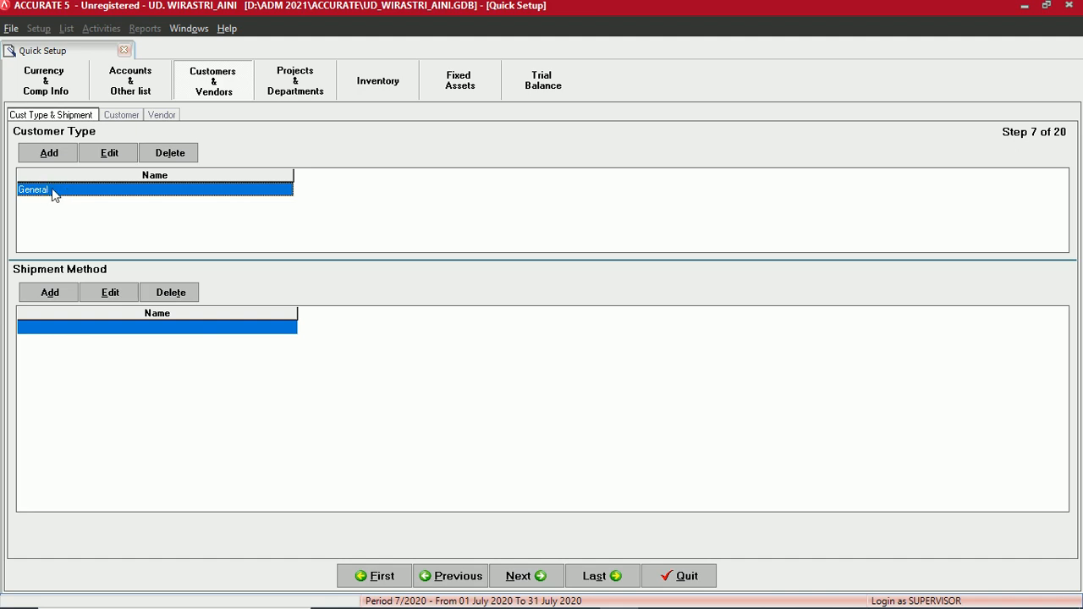
pyautogui.click(520, 584)
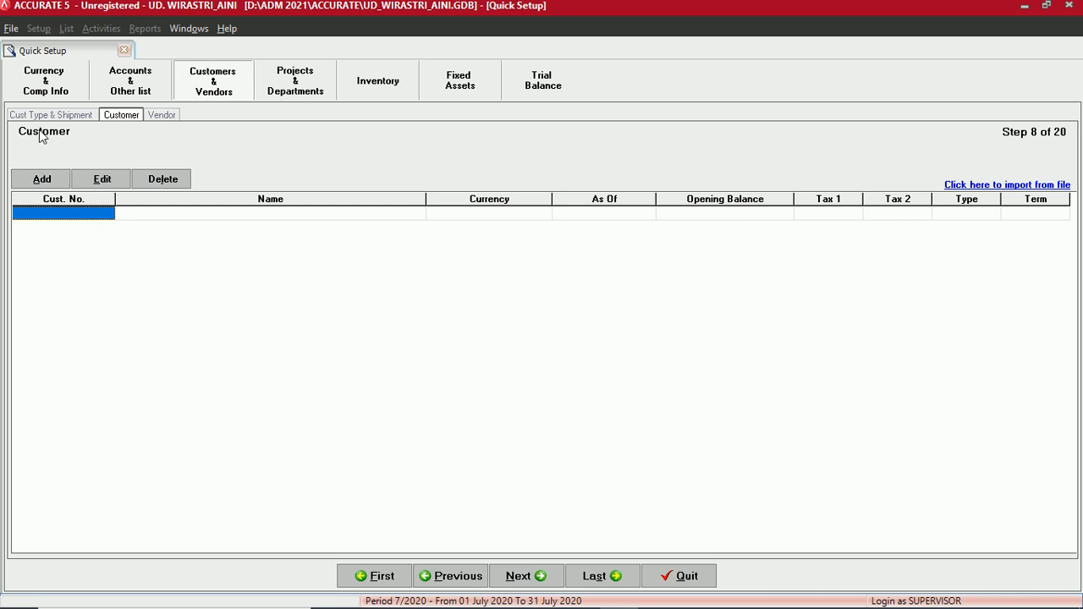
# - Add a new customer with the first customer code, named 'Cahaya Elektro, Toko'
pyautogui.click(40, 183)
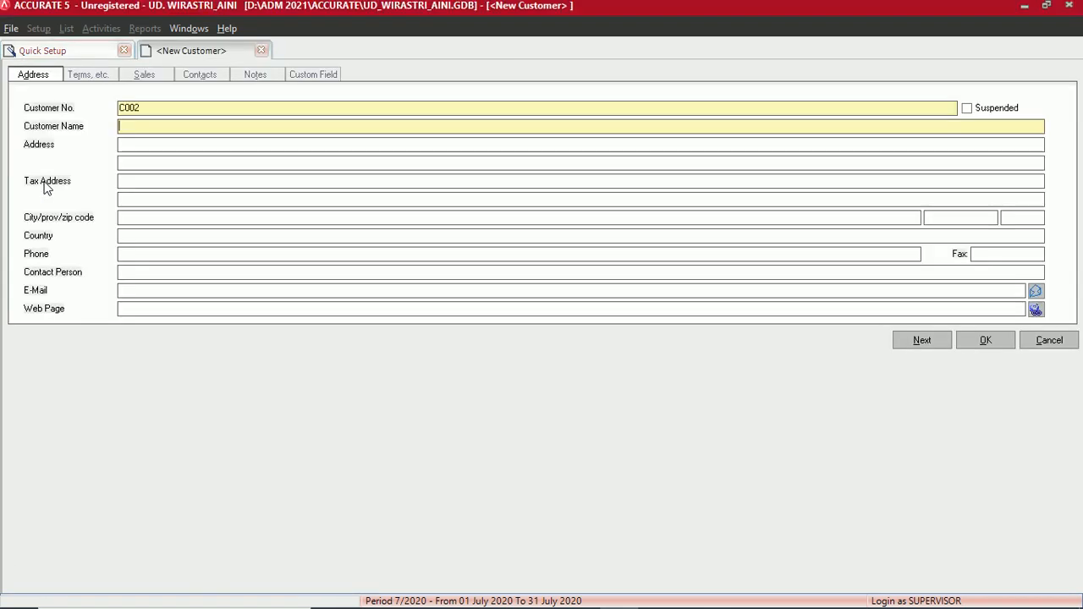
pyautogui.doubleClick(145, 110)
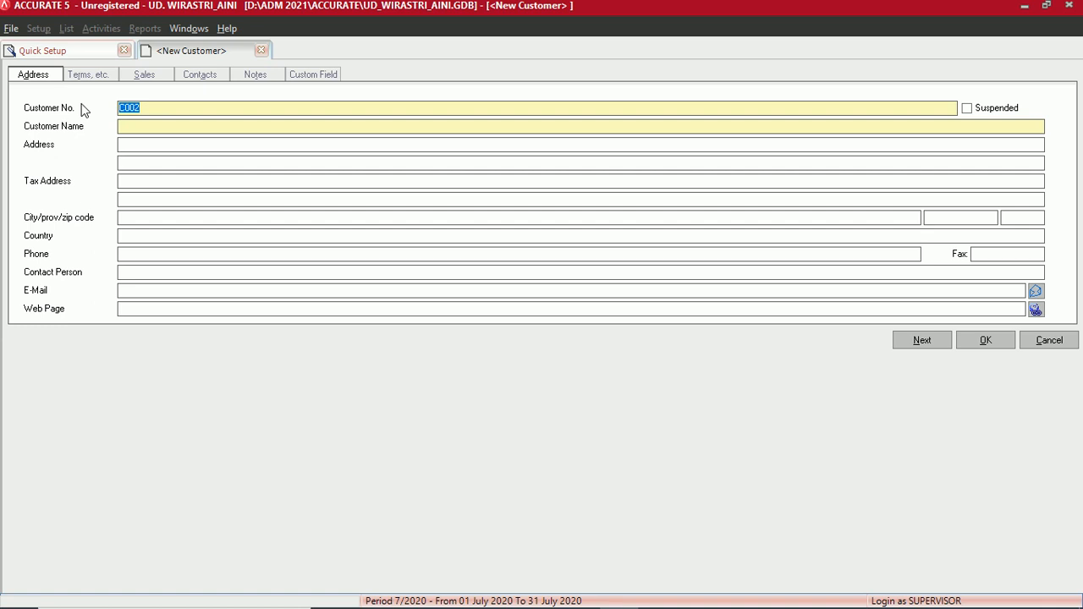
pyautogui.write('C001')
pyautogui.write('Caha')
pyautogui.write('ya E')
pyautogui.write('lo')
pyautogui.press('BackSpace')
pyautogui.write('ektro, Toko')
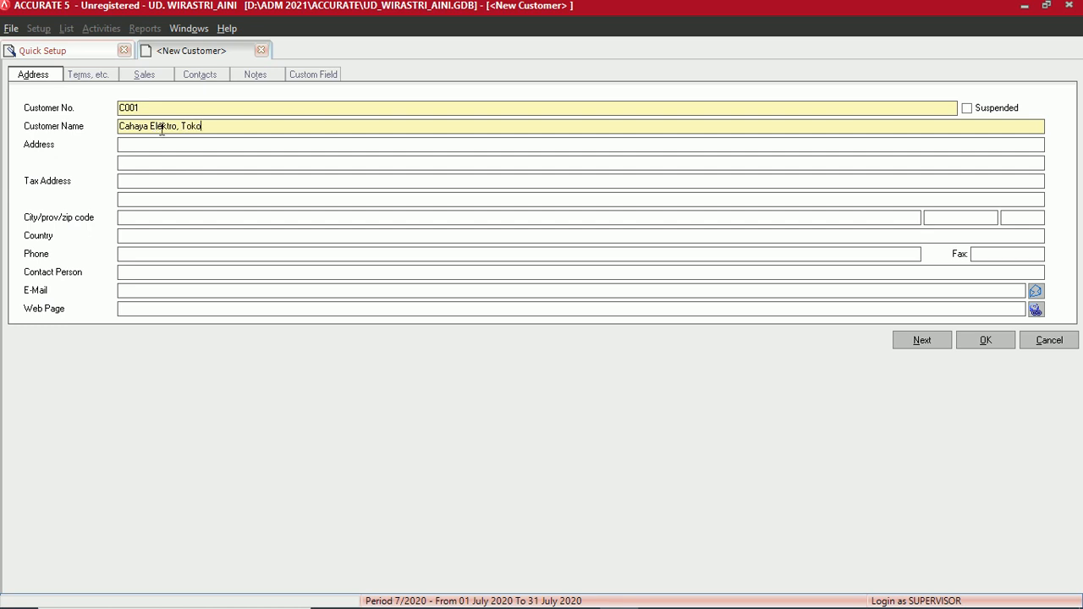
# - Enter the customer's street address and copy it into the Tax Address field
pyautogui.click(146, 149)
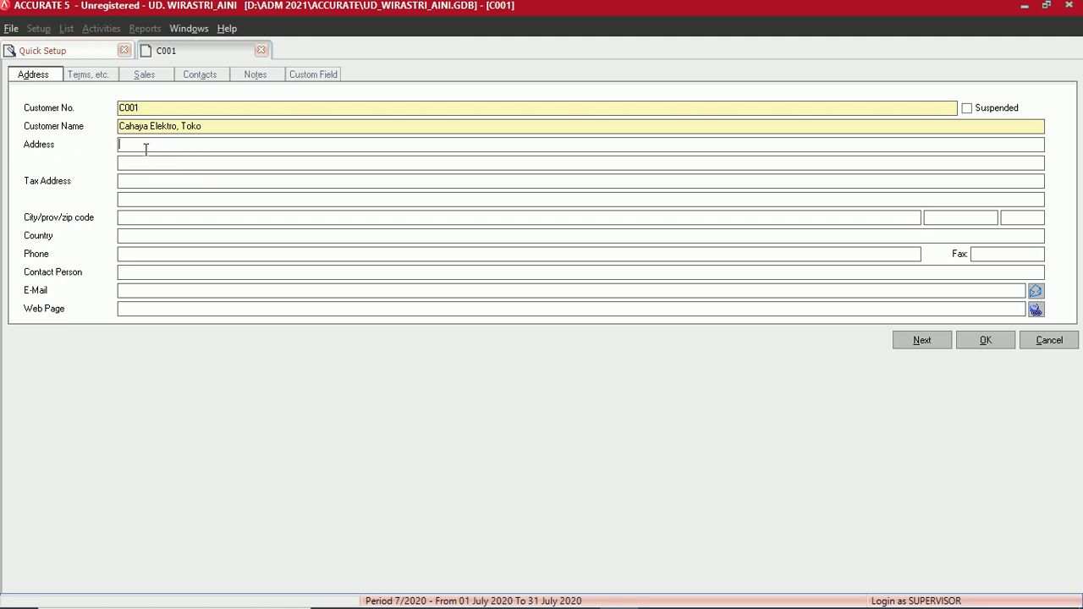
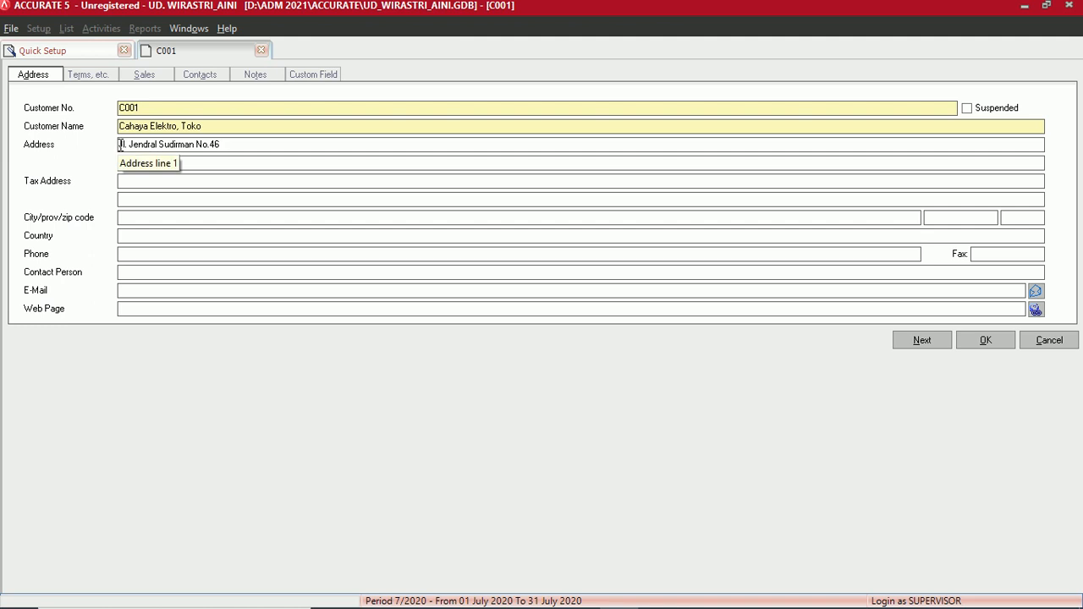
pyautogui.moveTo(120, 145); pyautogui.dragTo(226, 144)
pyautogui.hotkey('ctrl', 'c')
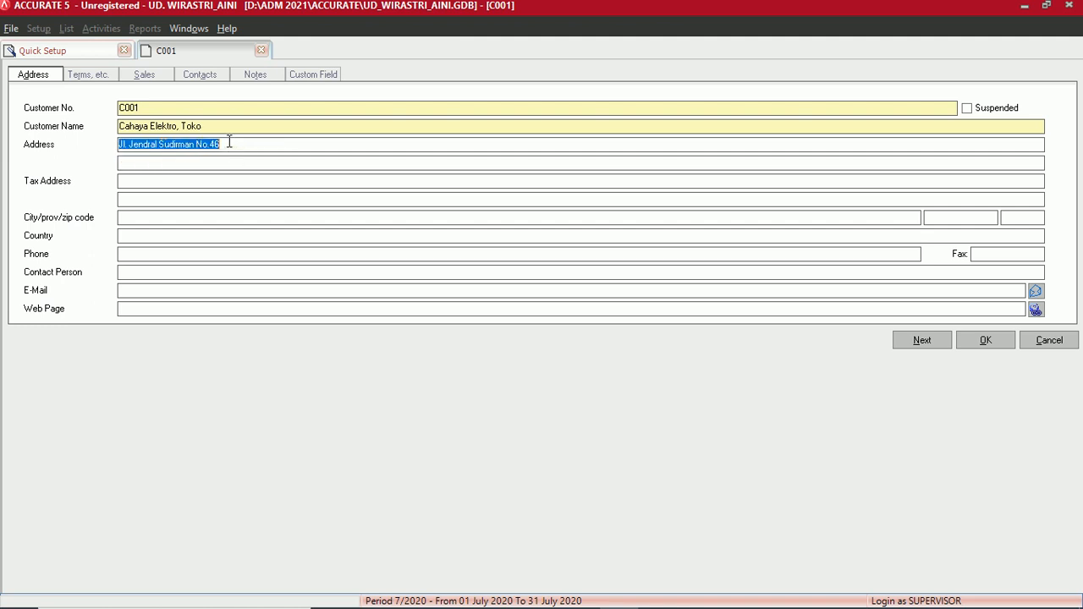
pyautogui.click(145, 181)
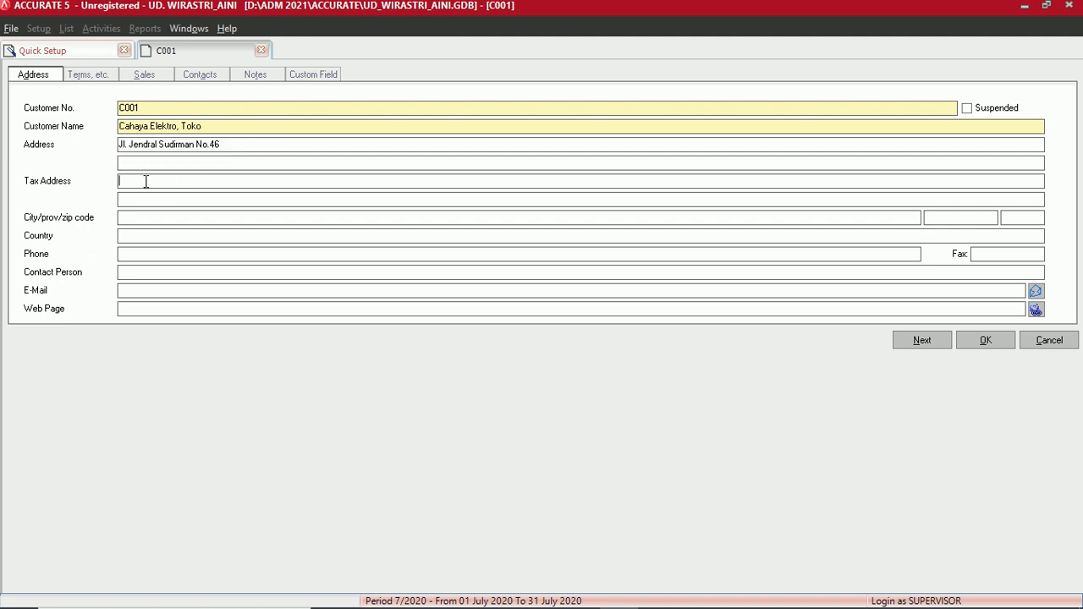
pyautogui.hotkey('ctrl', 'v')
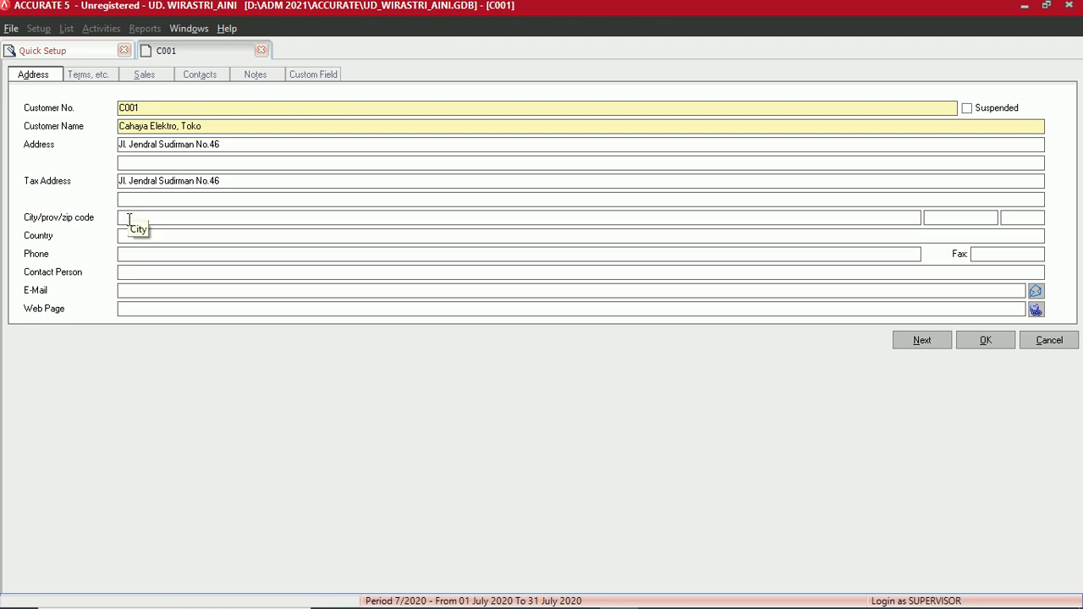
# - Set the customer's city to Surabaya and province to Jawa Timur
pyautogui.click(130, 217)
pyautogui.write('Surabaya')
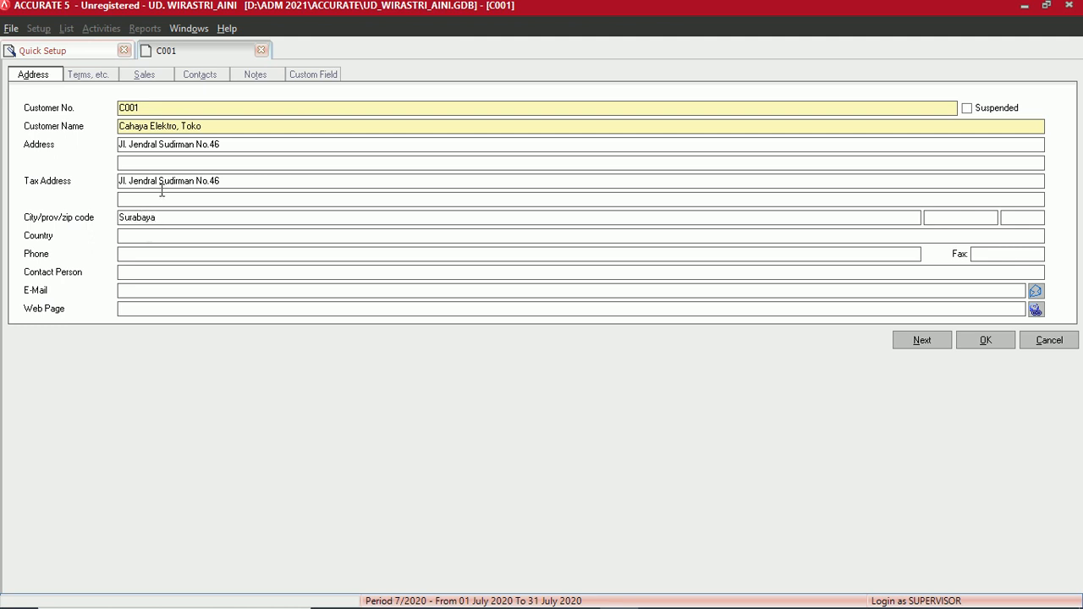
pyautogui.click(974, 218)
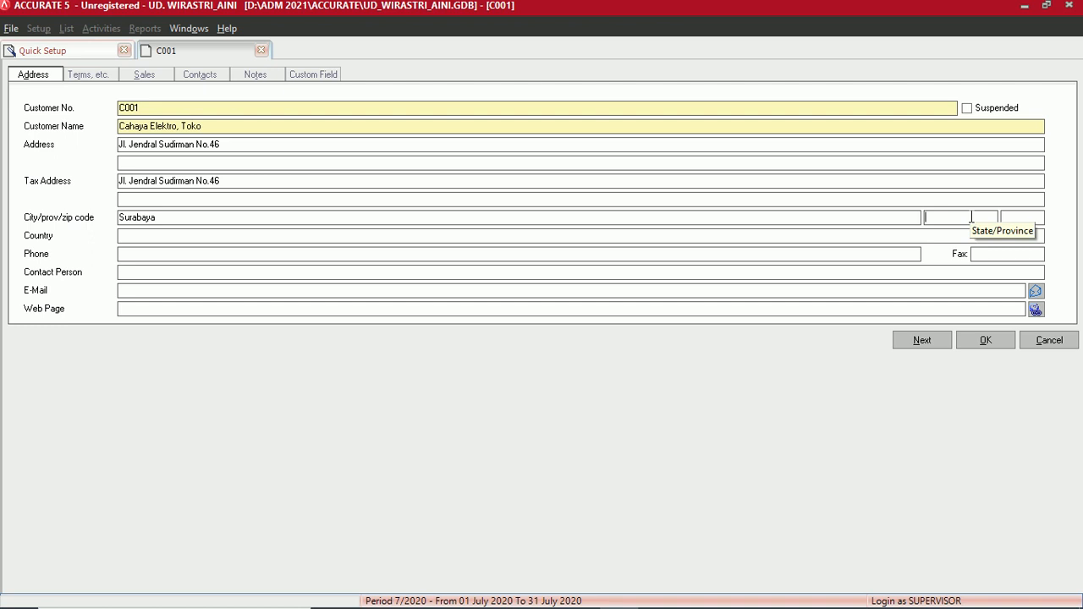
pyautogui.write('Jawa')
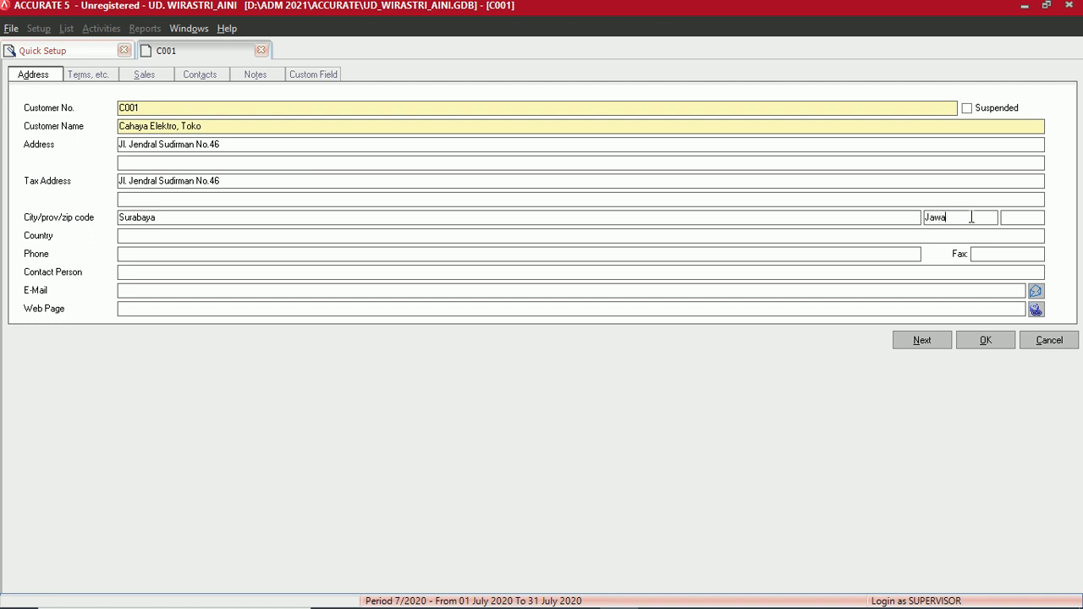
pyautogui.write(' Timur')
# - Set the country to Indonesia and enter the customer's phone number
pyautogui.click(1014, 218)
pyautogui.click(162, 236)
pyautogui.write('Indonesia')
pyautogui.click(124, 255)
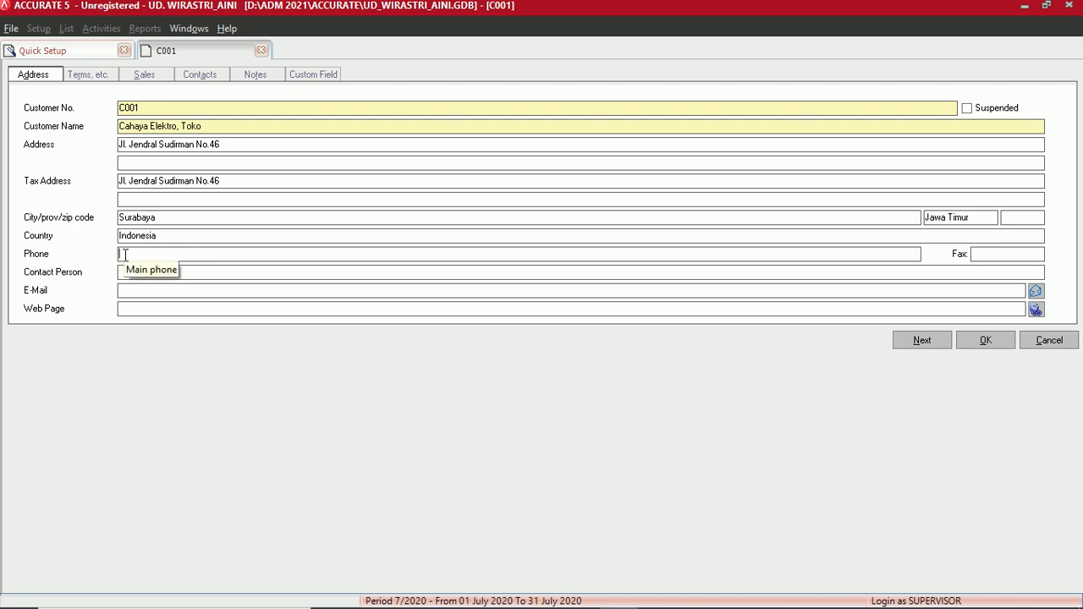
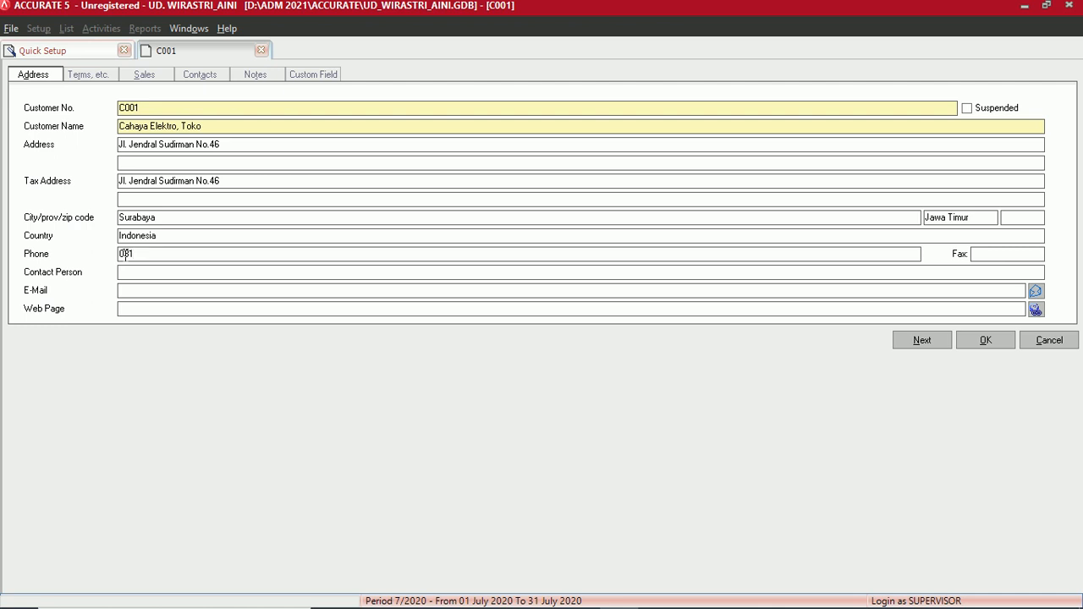
# - Assign the 2/10 n/30 payment terms to customer C001 on the Terms, etc. page
pyautogui.click(94, 76)
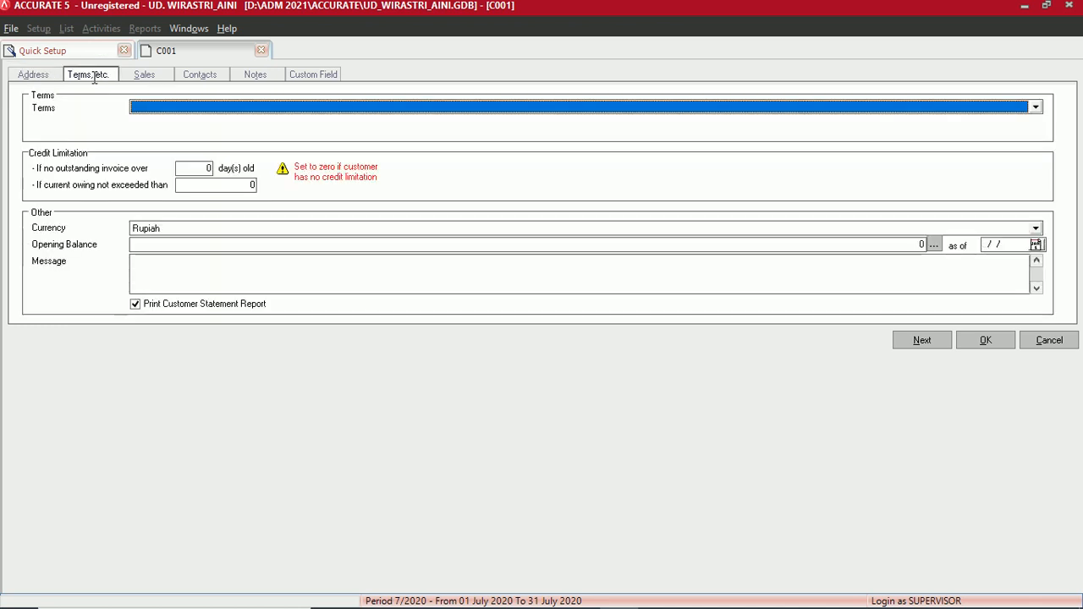
pyautogui.click(165, 107)
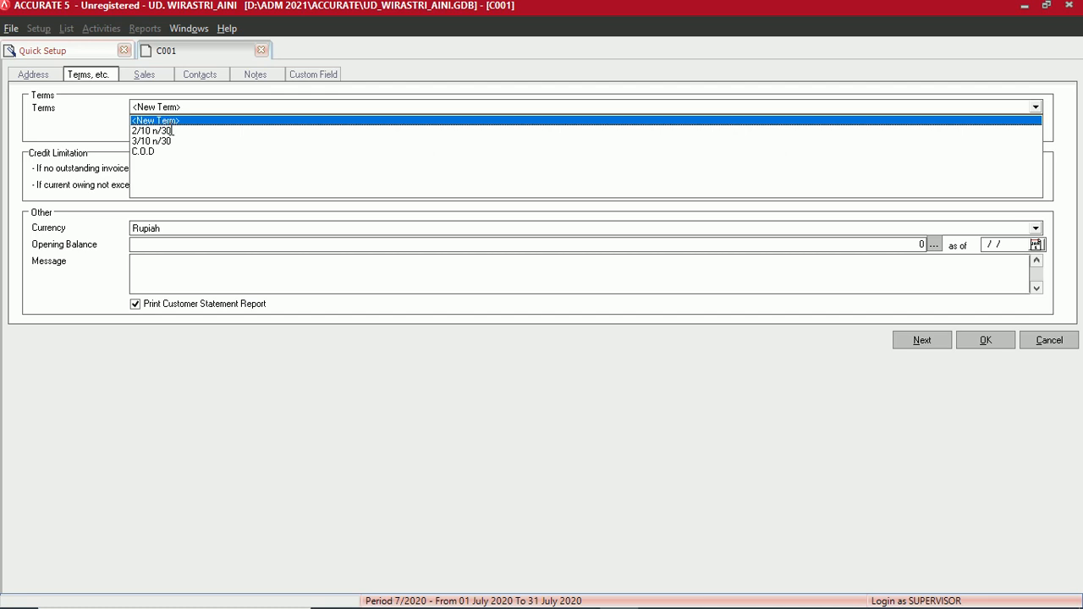
pyautogui.click(171, 130)
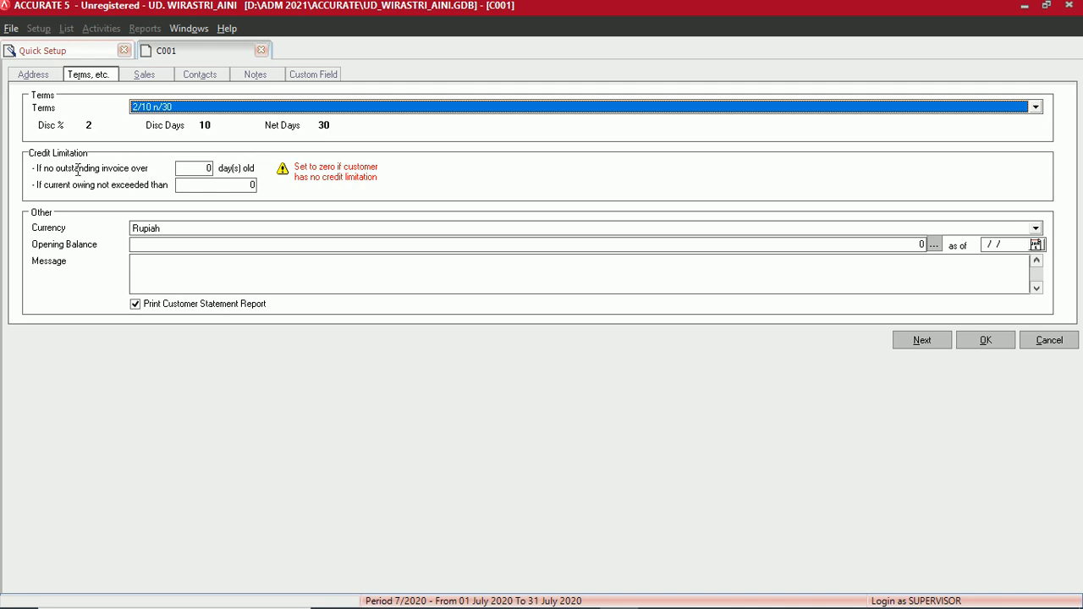
pyautogui.click(206, 167)
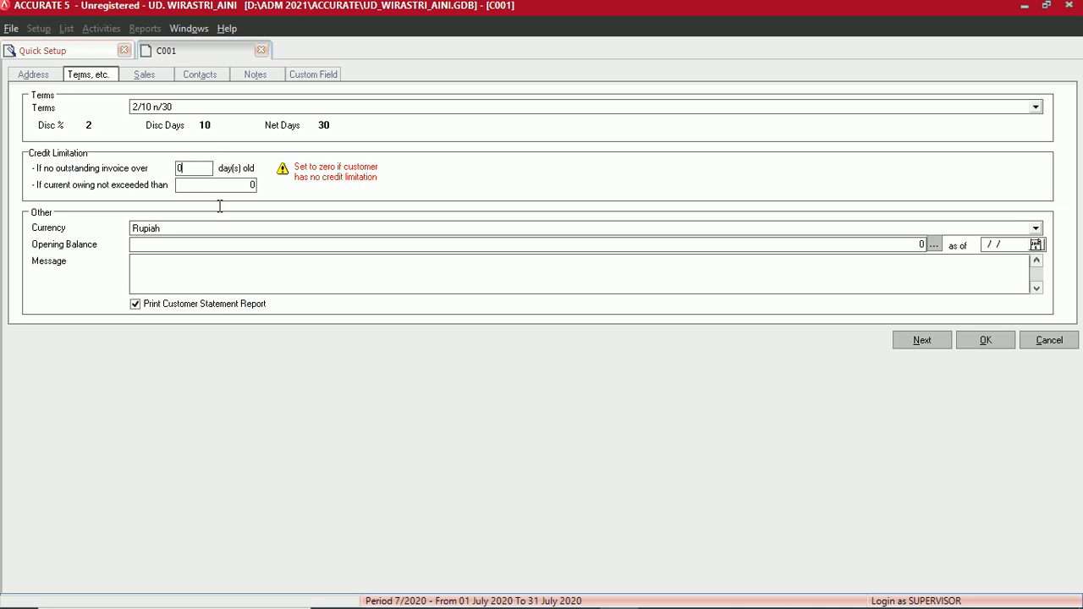
pyautogui.click(241, 186)
pyautogui.doubleClick(181, 185)
# - In the opening balance details, add an invoice row with its invoice number, dated 25/11/2015
pyautogui.click(935, 245)
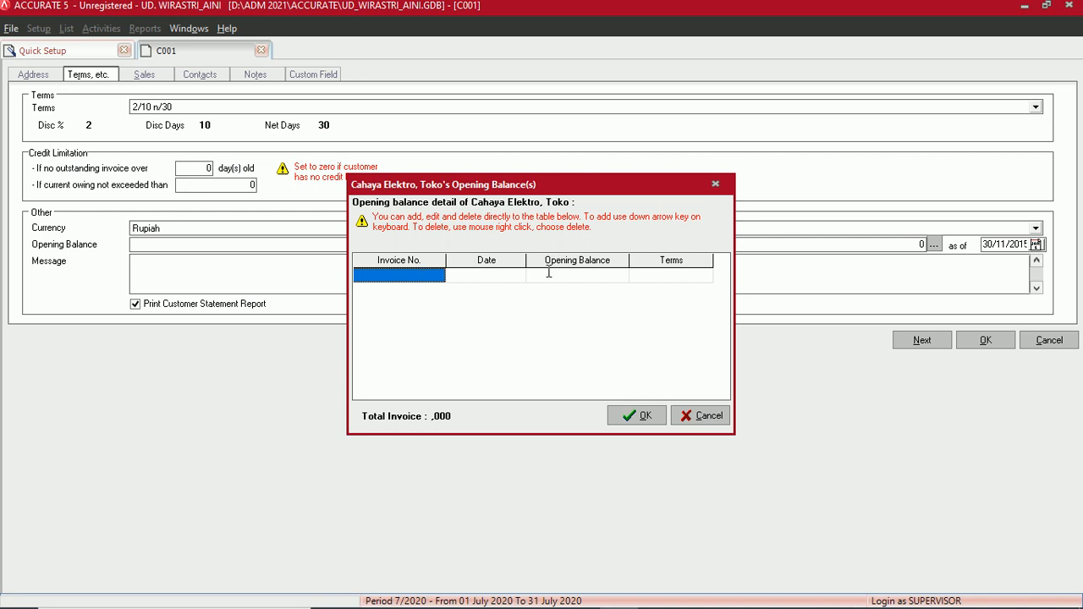
pyautogui.click(408, 274)
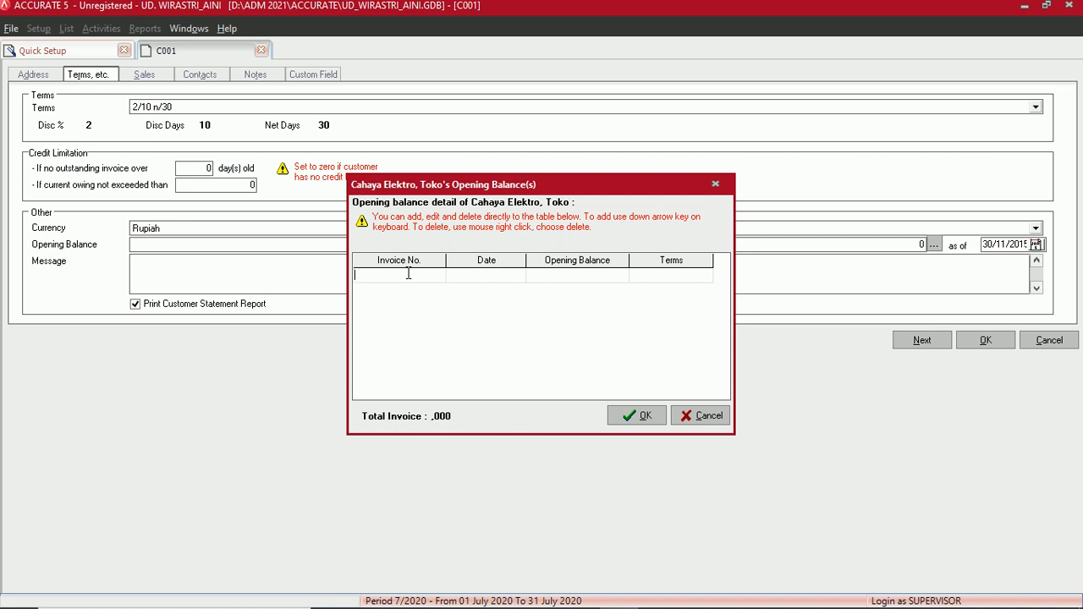
pyautogui.write('F-12')
pyautogui.press('BackSpace')
pyautogui.write('1/12')
pyautogui.press('Tab')
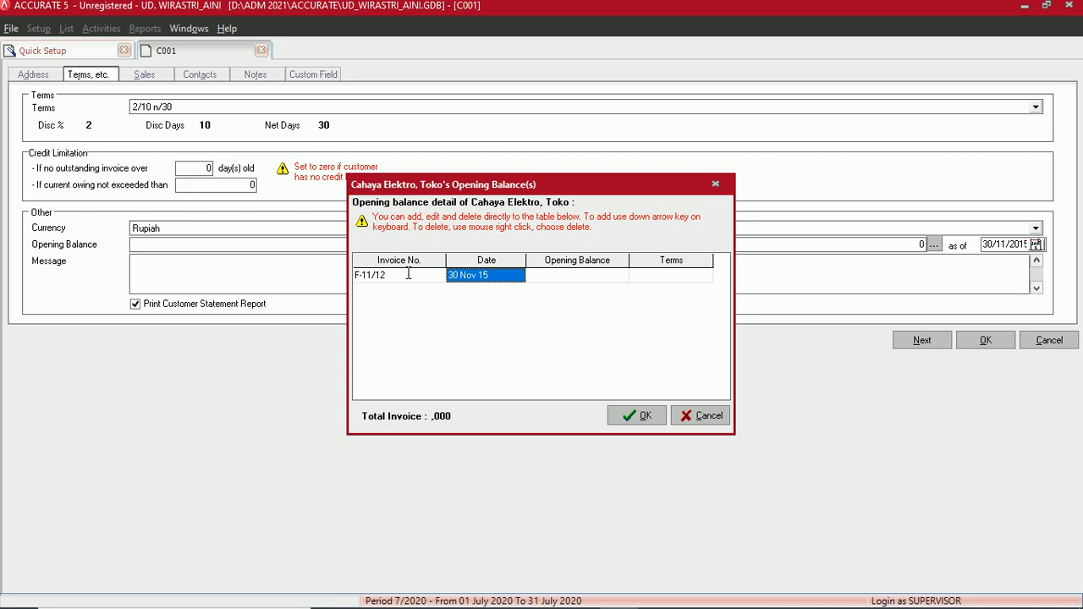
pyautogui.write('25')
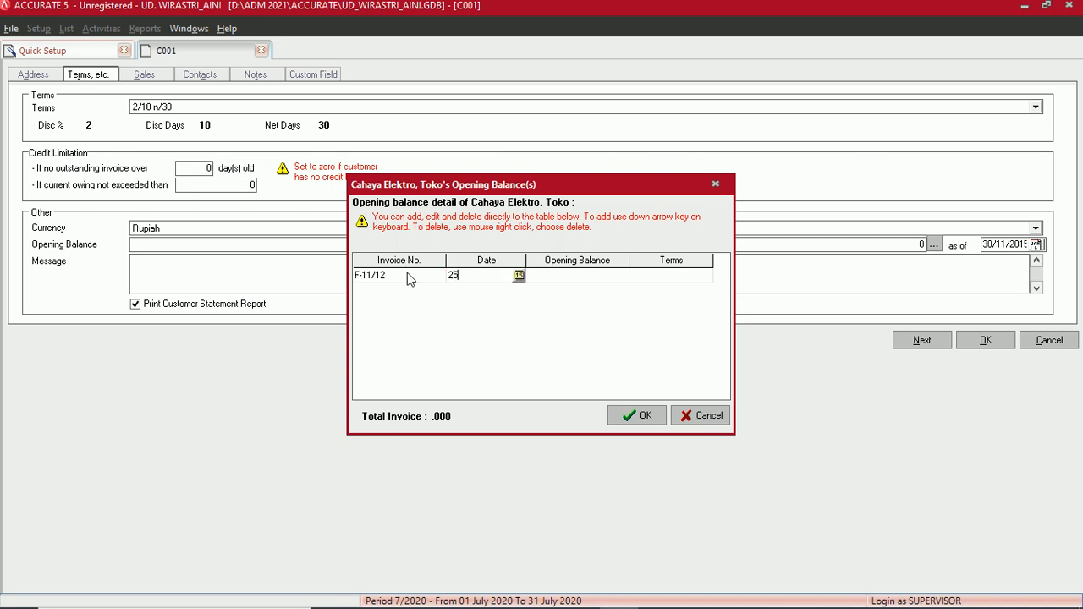
pyautogui.write('/11/201')
pyautogui.write('5')
pyautogui.press('Tab')
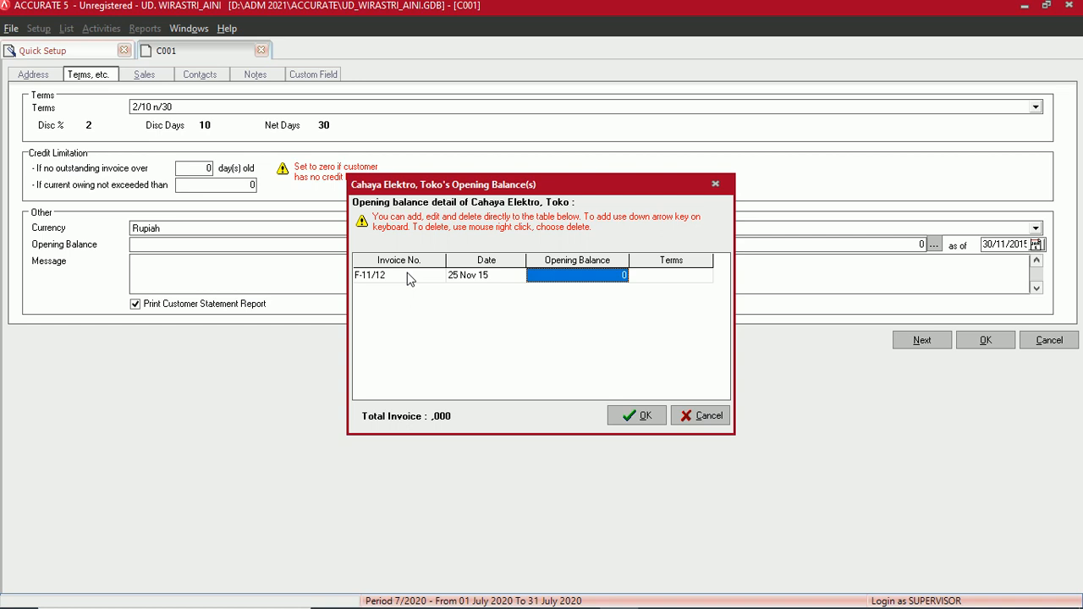
# - Enter 33.000.000 as the invoice's opening balance so its terms fill with 2/10 n/30
pyautogui.write('33')
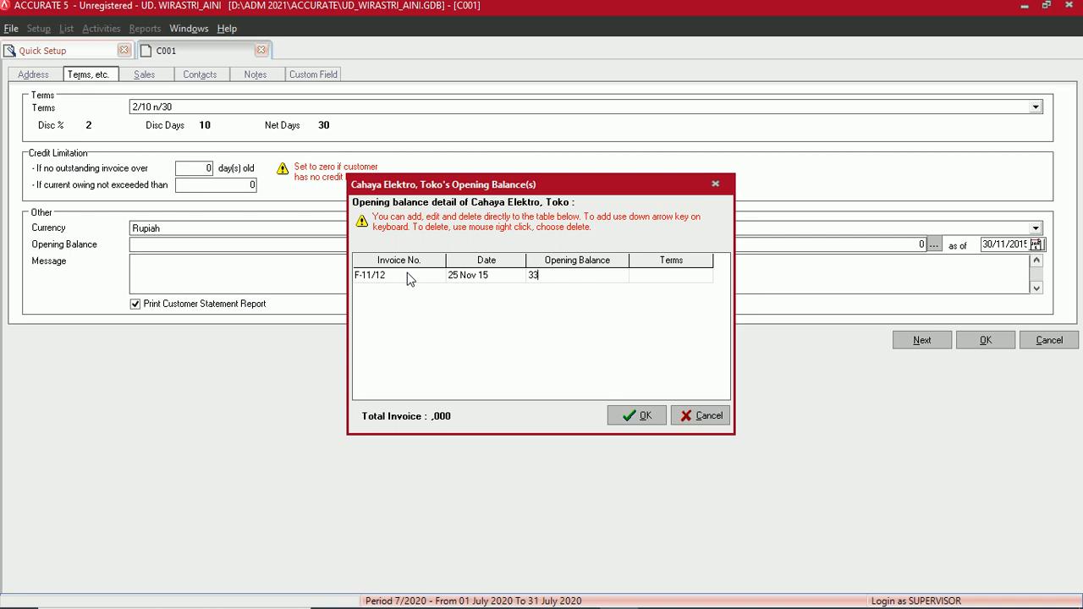
pyautogui.write('.000.000')
pyautogui.press('Tab')
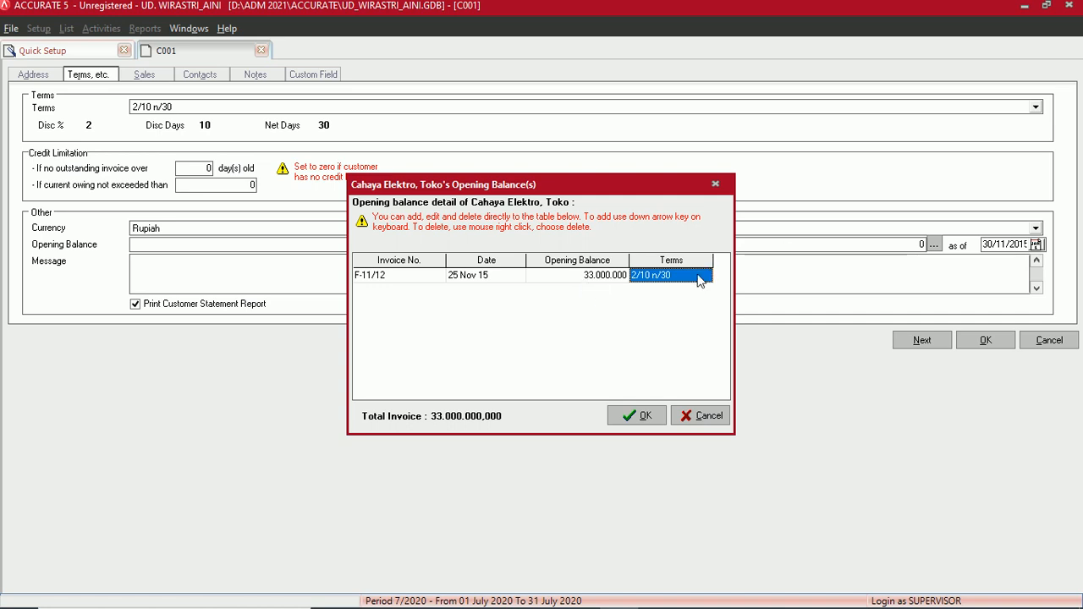
# - Delete the stray 1000 invoice row and confirm the opening balance details
pyautogui.press('Down')
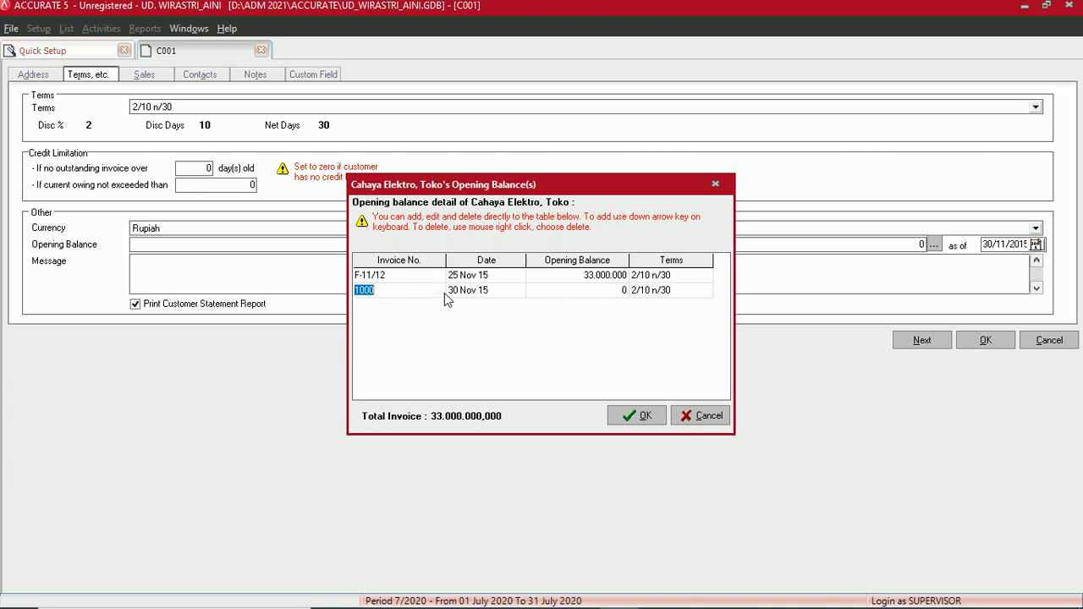
pyautogui.rightClick(400, 293)
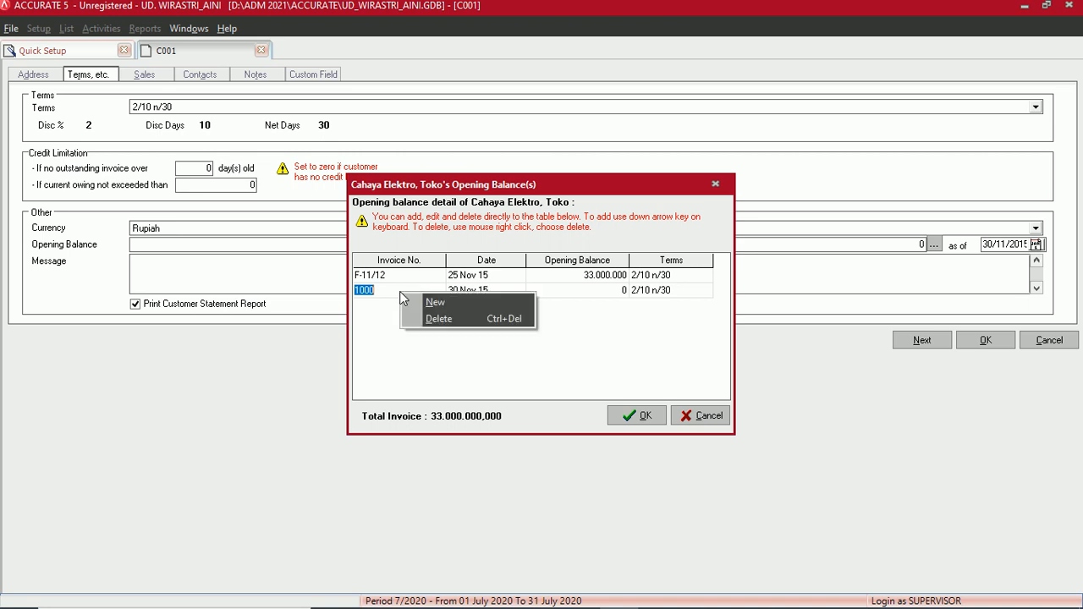
pyautogui.click(437, 322)
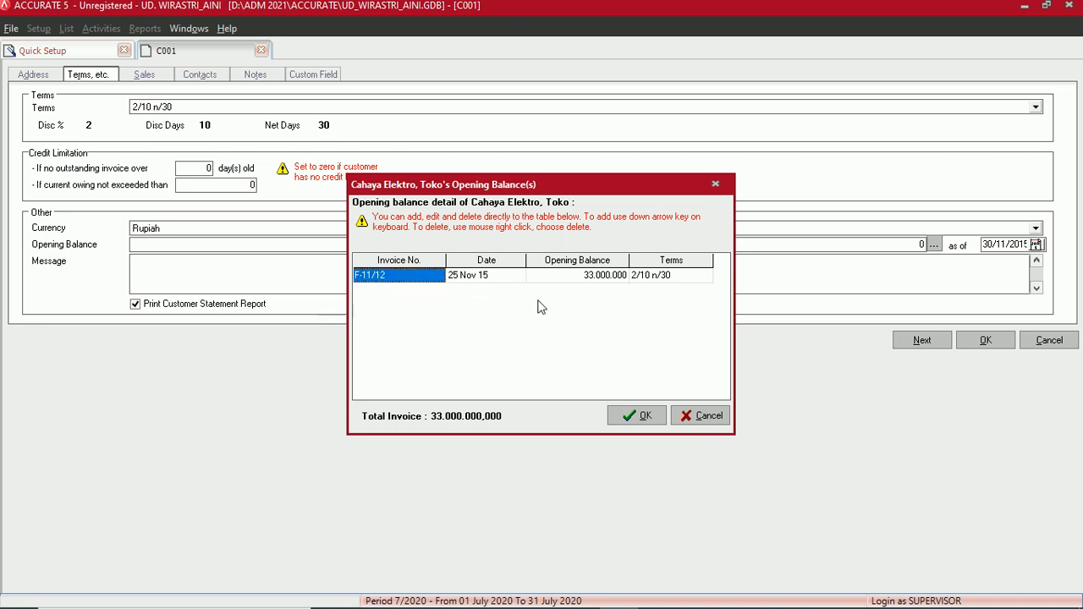
pyautogui.click(638, 416)
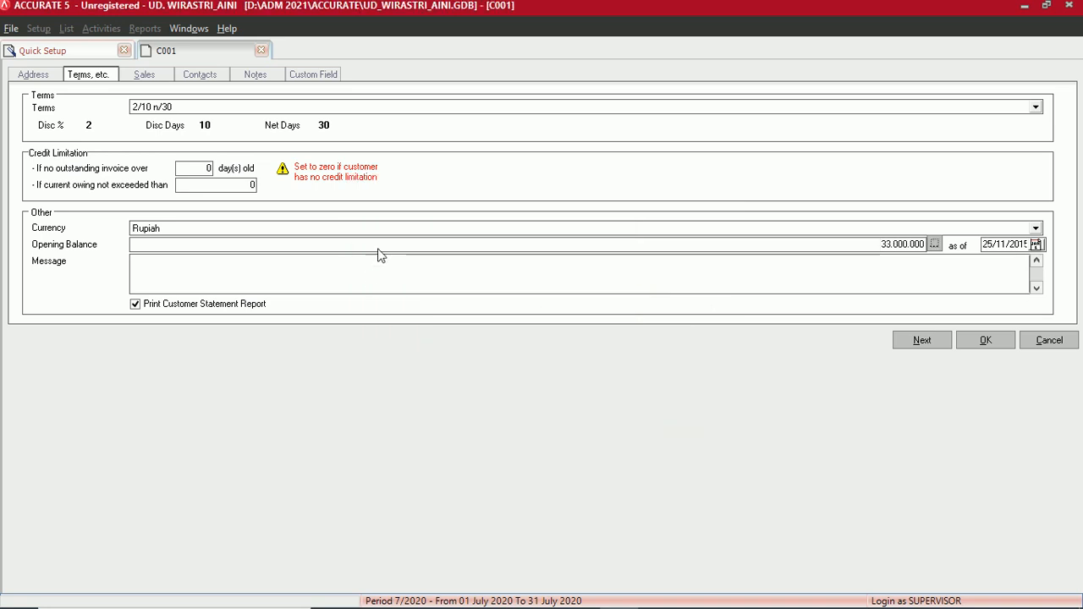
# - On the Sales page, choose PAJAK PERTAMBAHAN NILAI for Tax 1 and leave Tax 2 blank
pyautogui.click(151, 75)
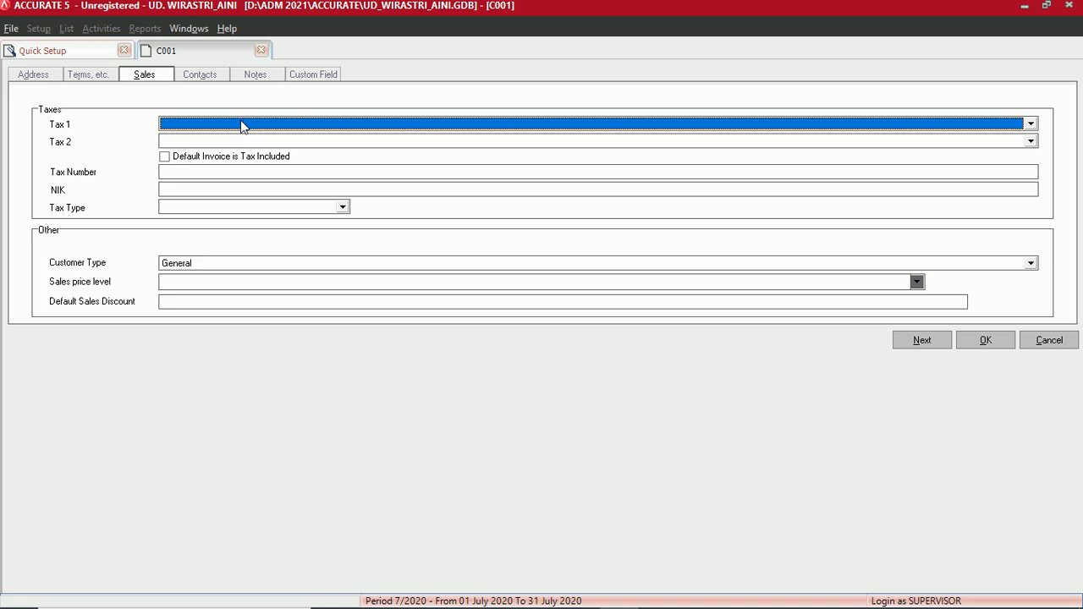
pyautogui.click(240, 125)
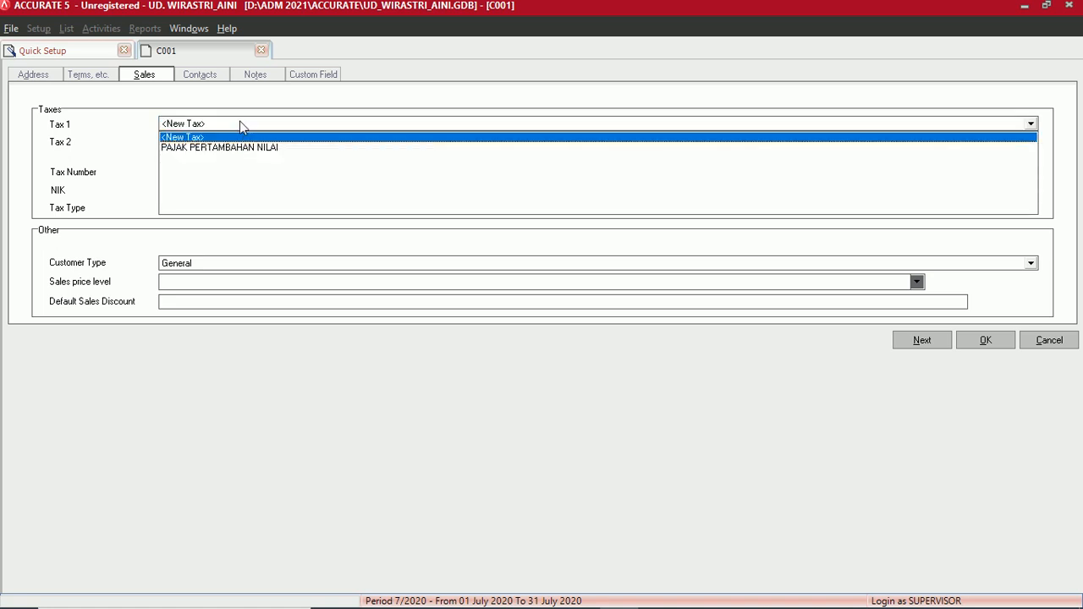
pyautogui.click(222, 148)
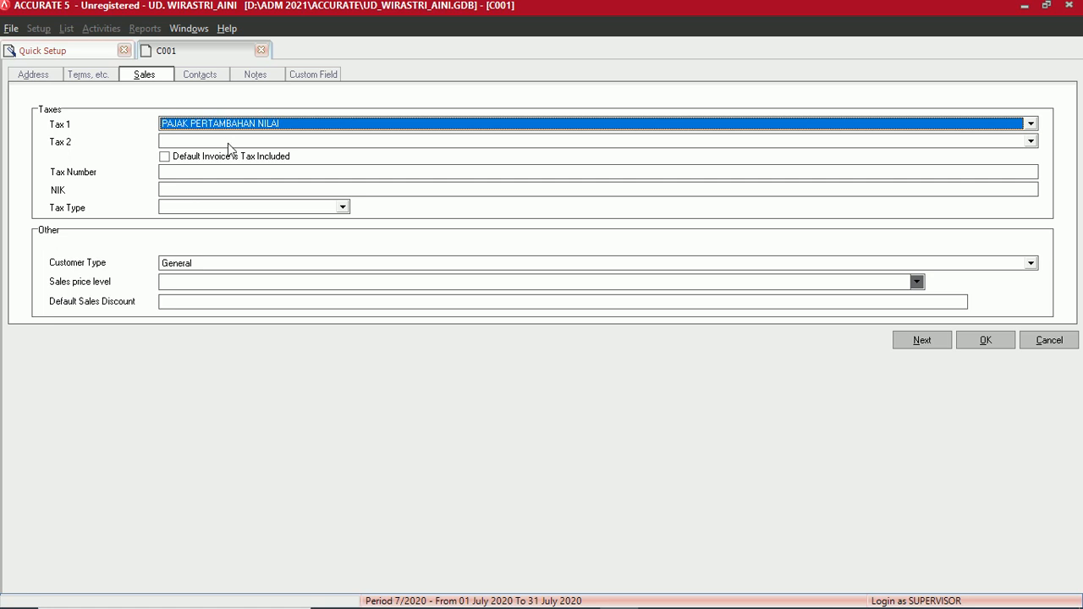
pyautogui.click(227, 142)
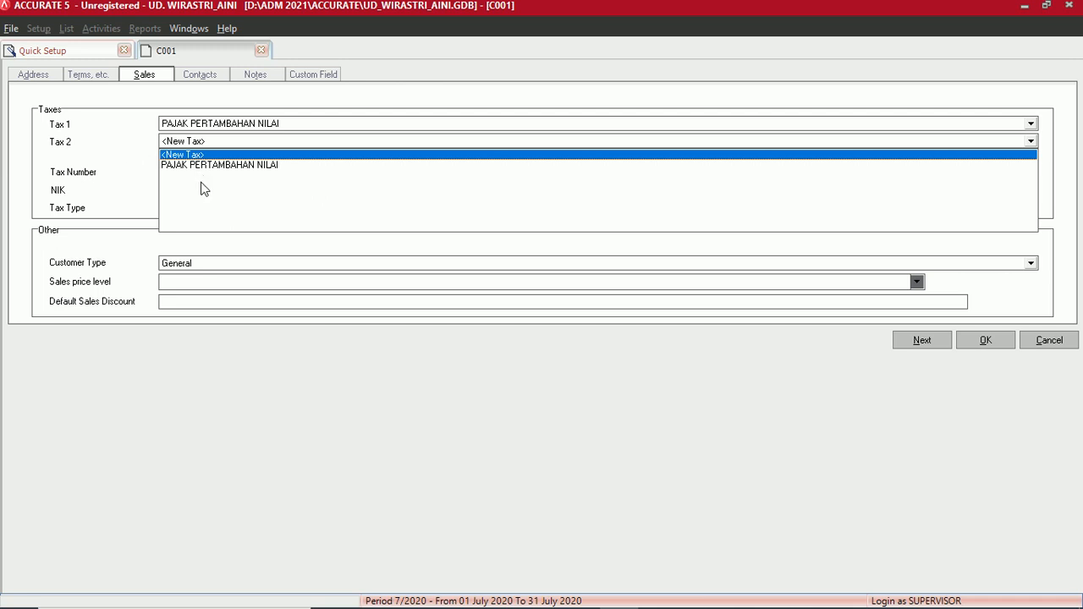
pyautogui.click(142, 162)
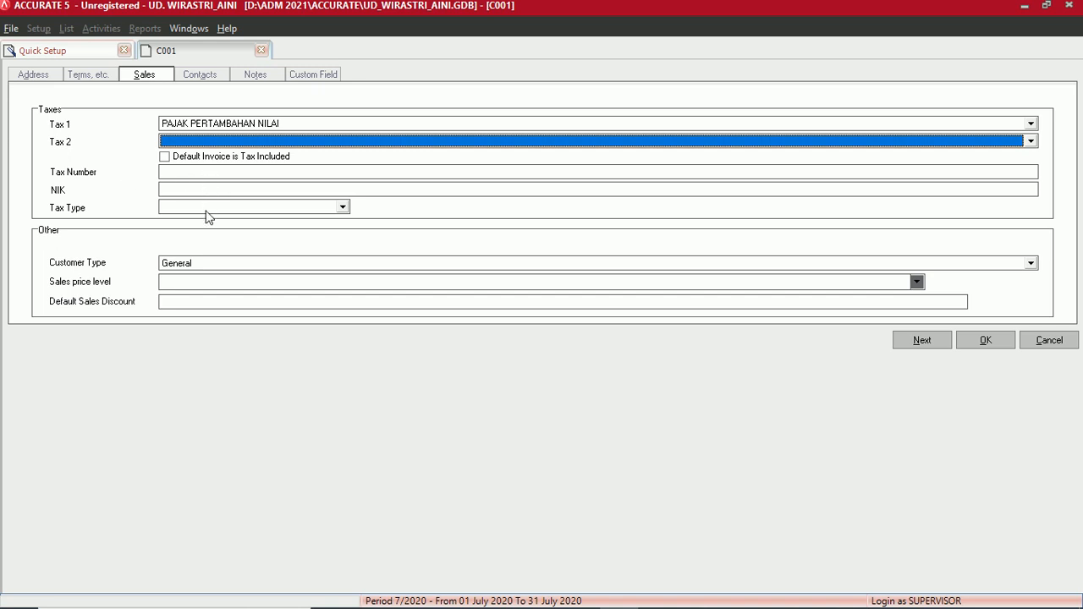
# - Pick 01 Bukan Pemungut PPN from the Tax Type list
pyautogui.click(342, 208)
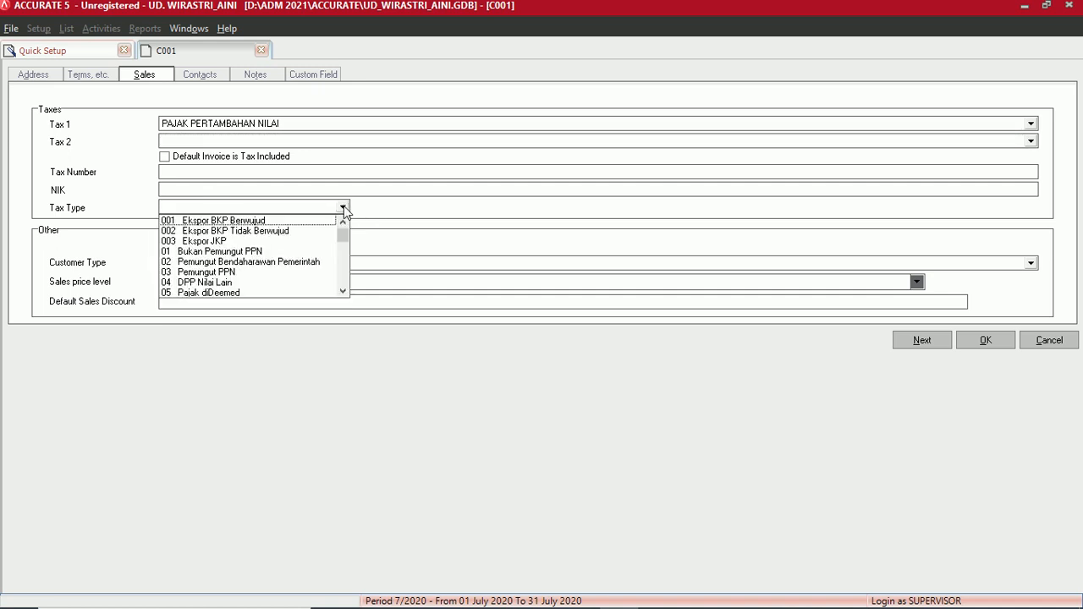
pyautogui.click(245, 251)
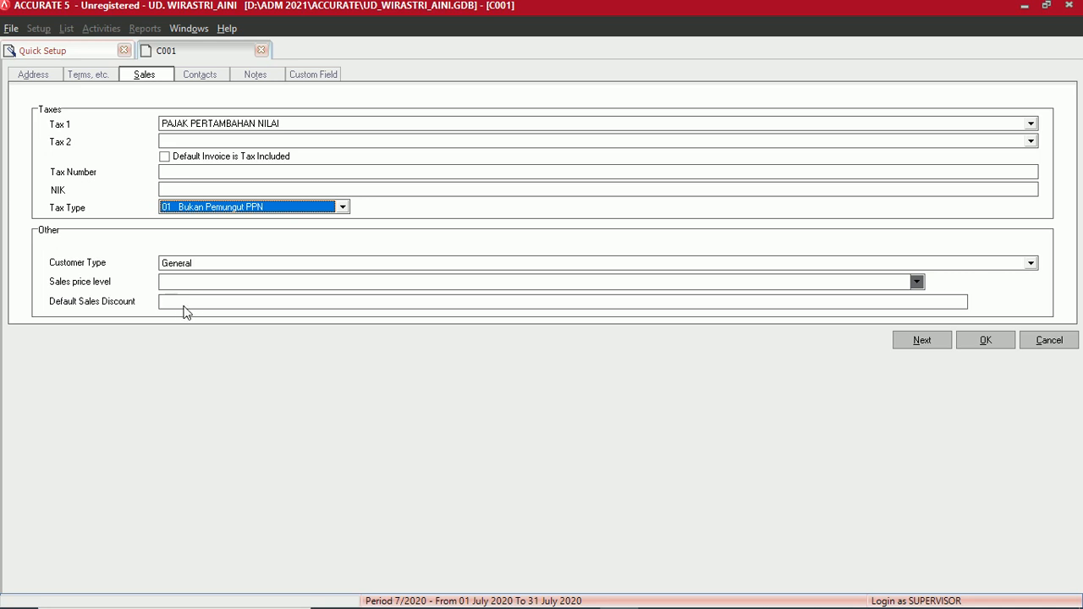
pyautogui.click(201, 76)
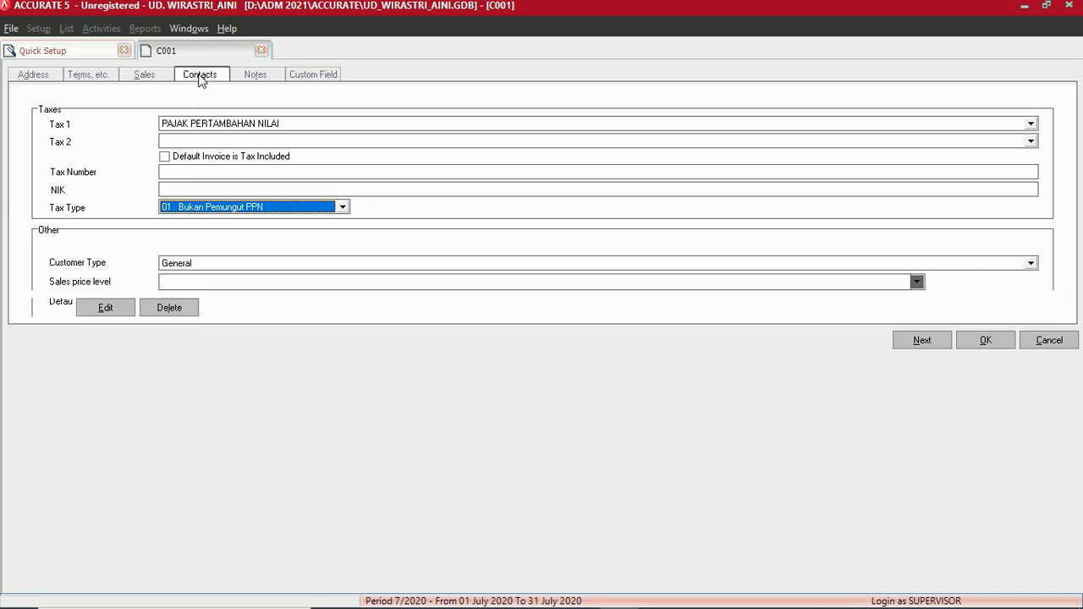
pyautogui.click(263, 78)
pyautogui.click(320, 77)
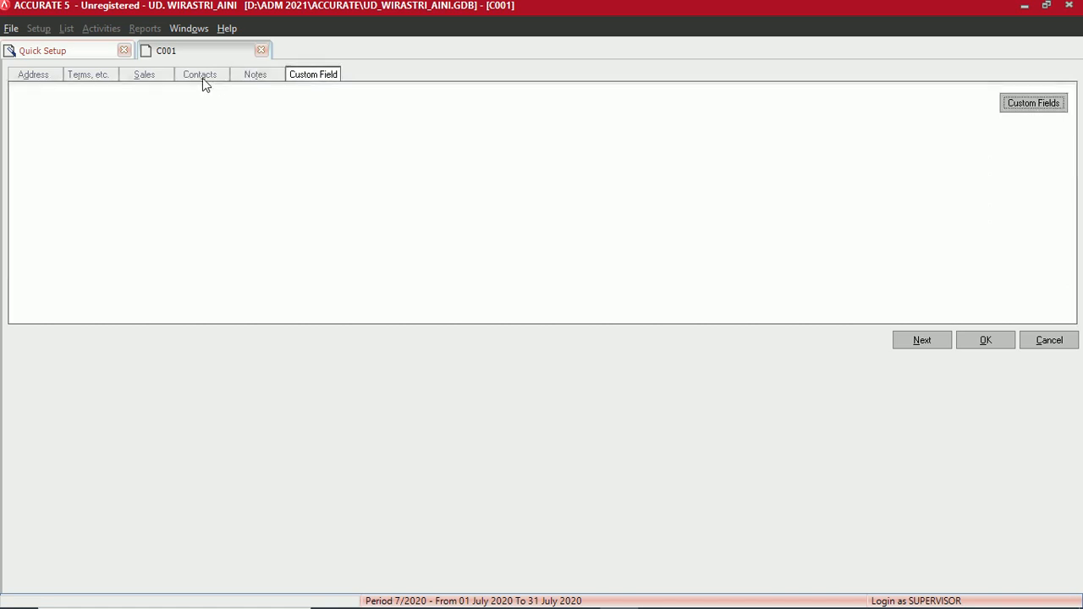
pyautogui.click(202, 78)
pyautogui.click(260, 77)
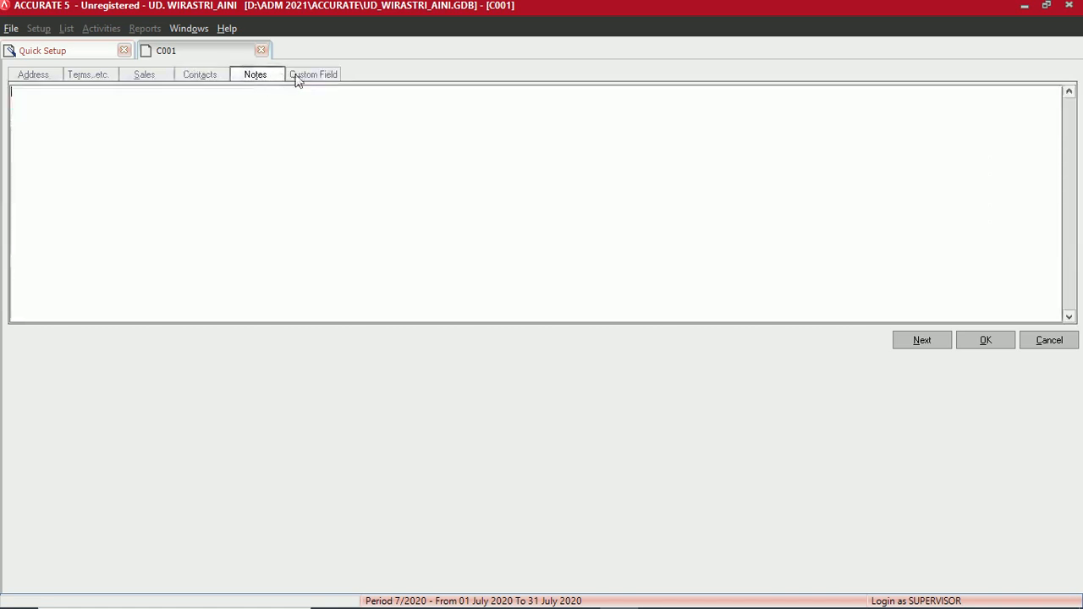
pyautogui.click(298, 78)
pyautogui.click(199, 77)
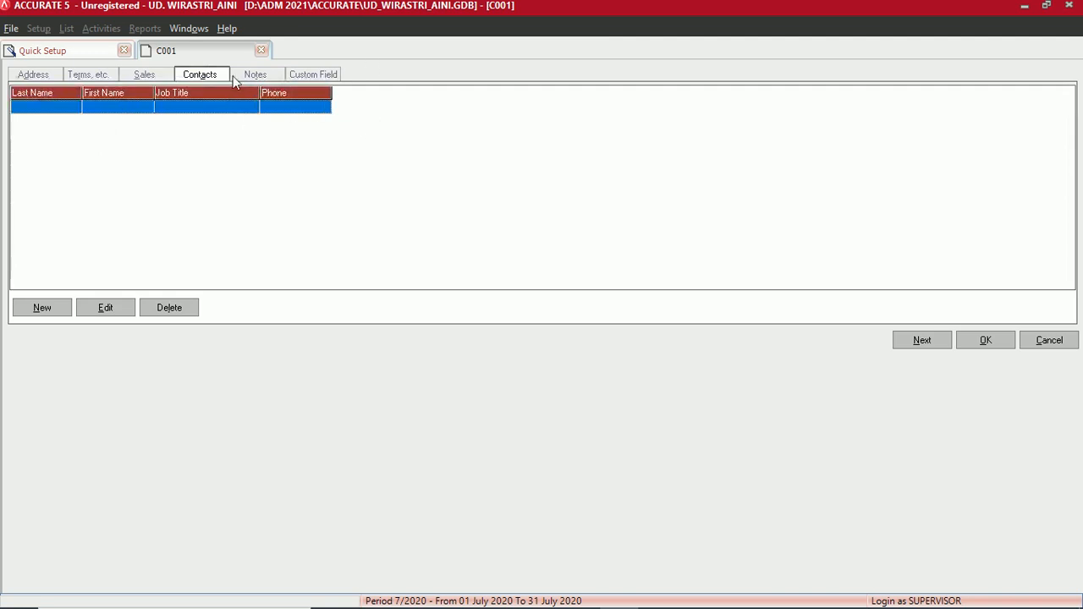
pyautogui.click(33, 77)
pyautogui.click(85, 76)
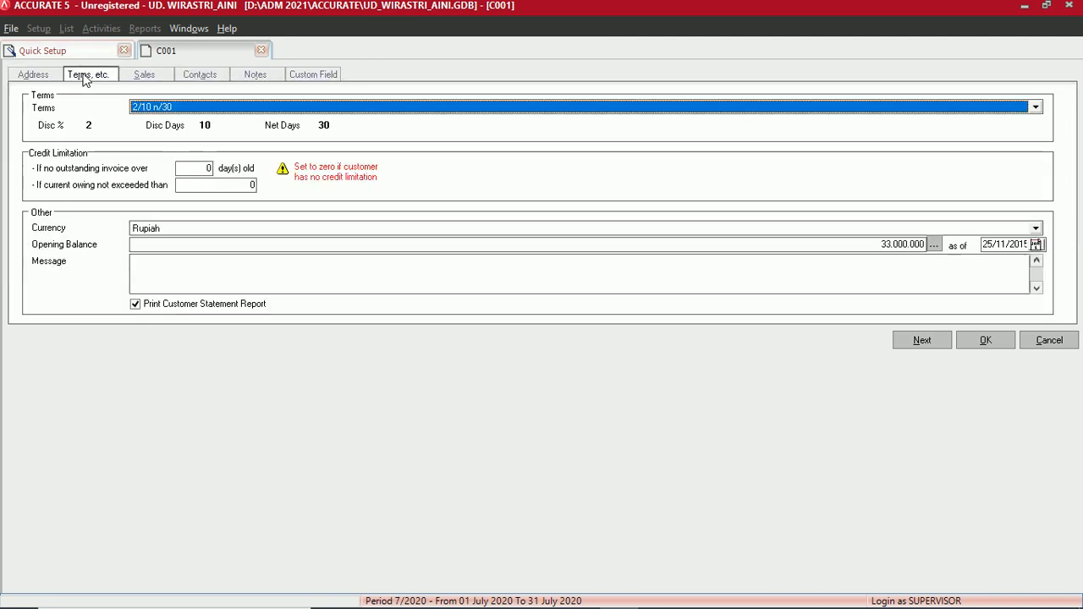
pyautogui.click(141, 75)
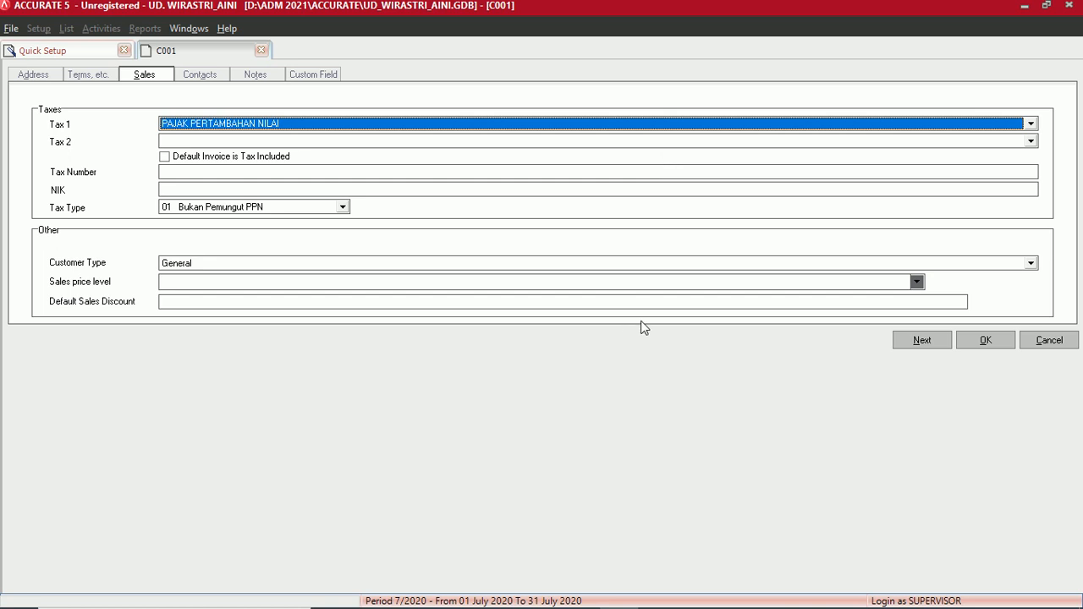
pyautogui.click(924, 349)
# - Save the Cahaya Elektro, Toko customer record with OK
pyautogui.click(988, 341)
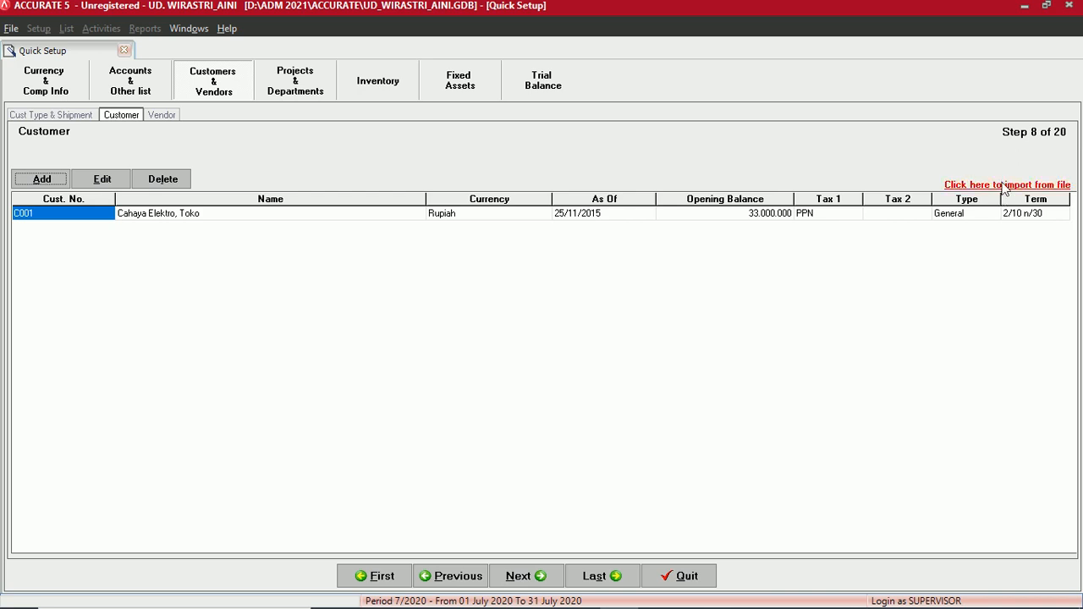
pyautogui.moveTo(577, 607)
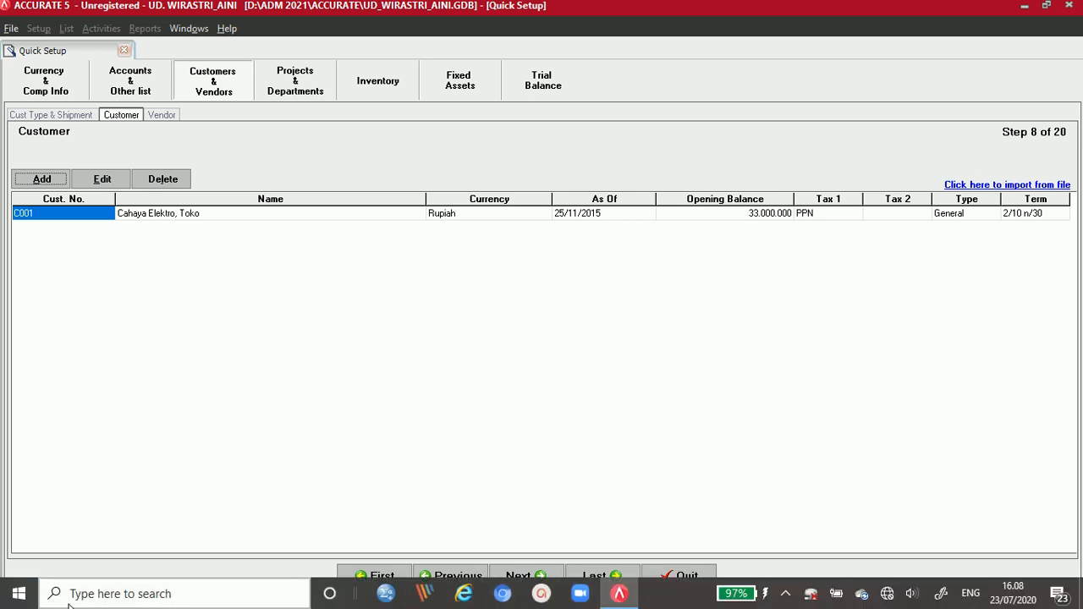
# - Open 2. Daftar customer UD WIRASTRI.xls from Documents > Data impor UD. Wirastri
pyautogui.click(18, 596)
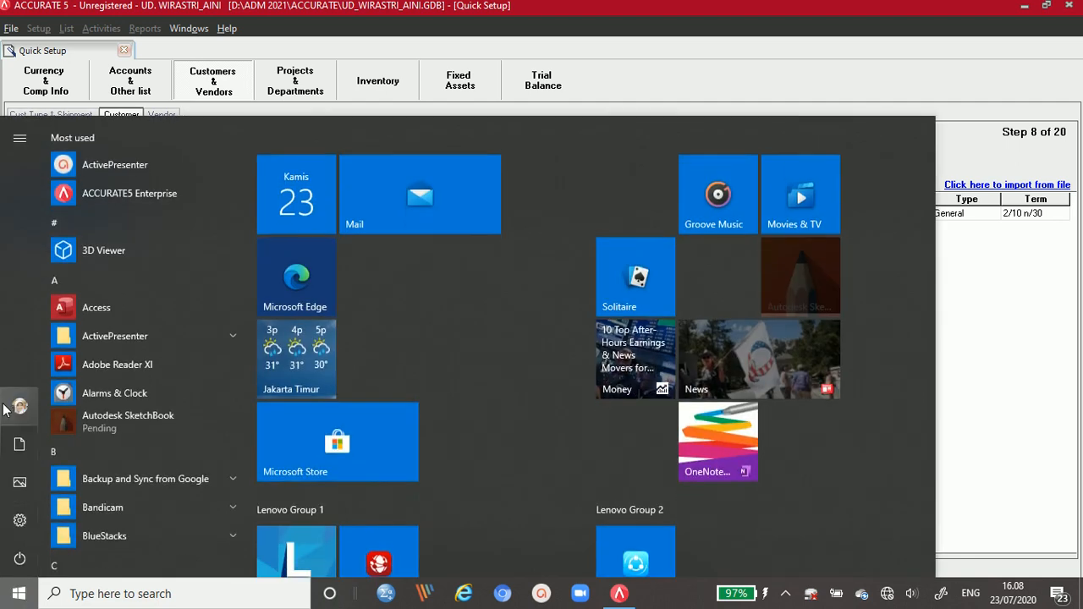
pyautogui.click(19, 449)
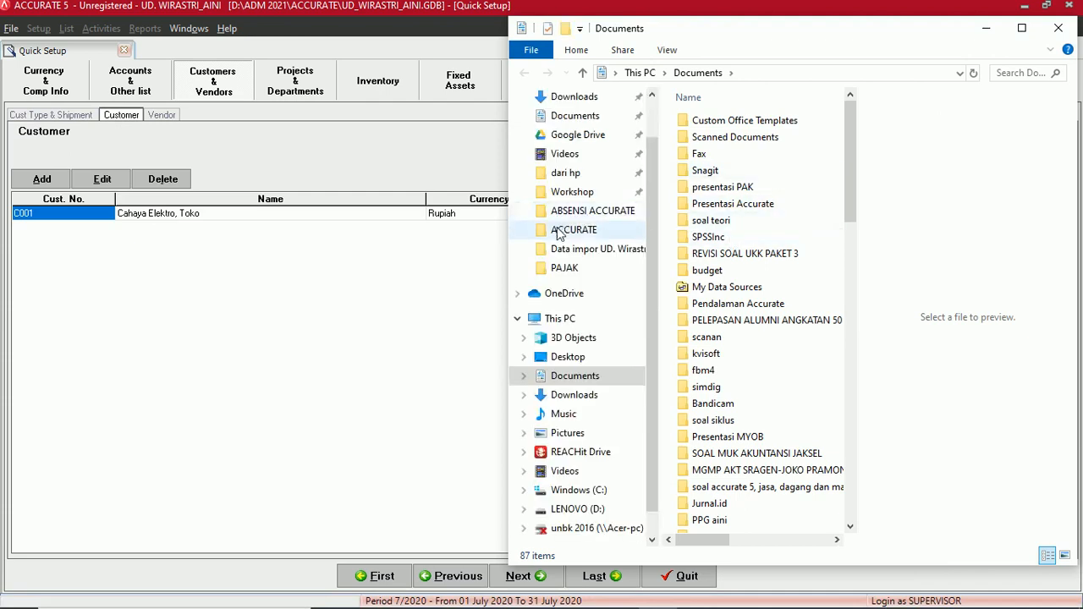
pyautogui.click(571, 254)
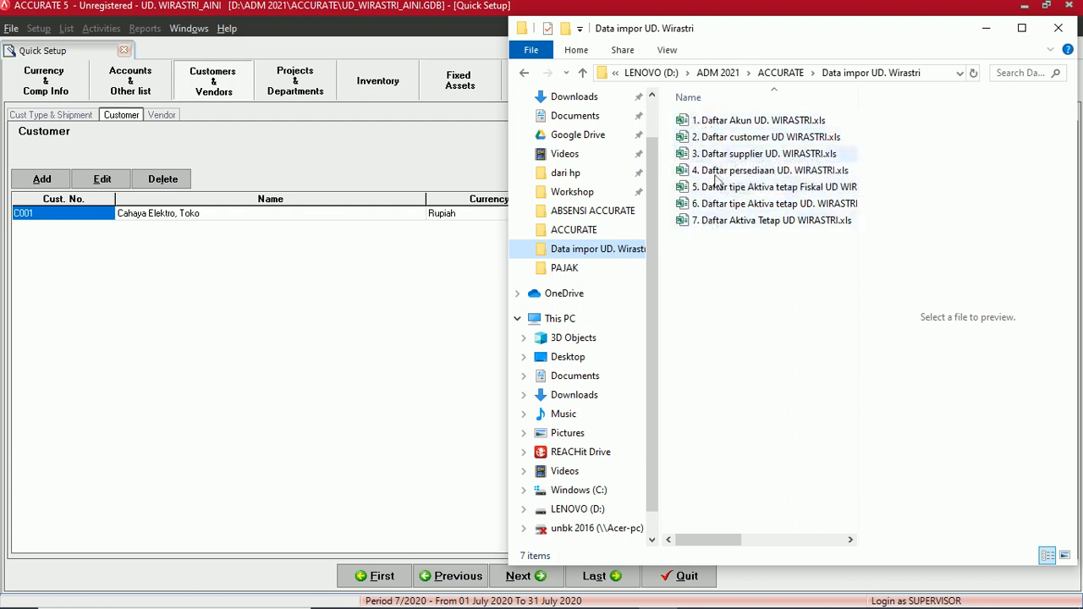
pyautogui.click(735, 144)
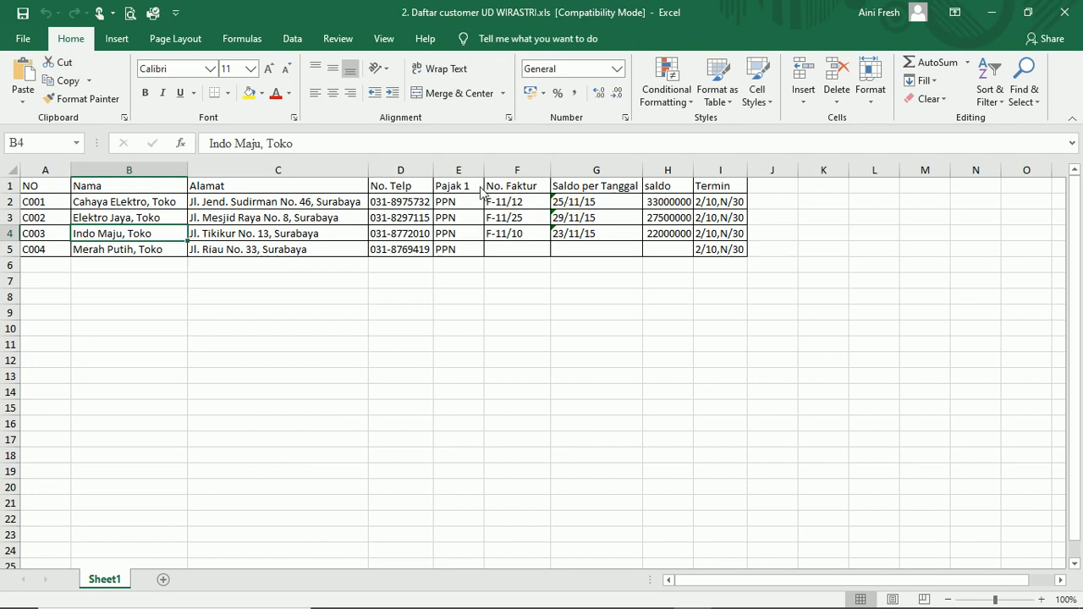
pyautogui.click(46, 171)
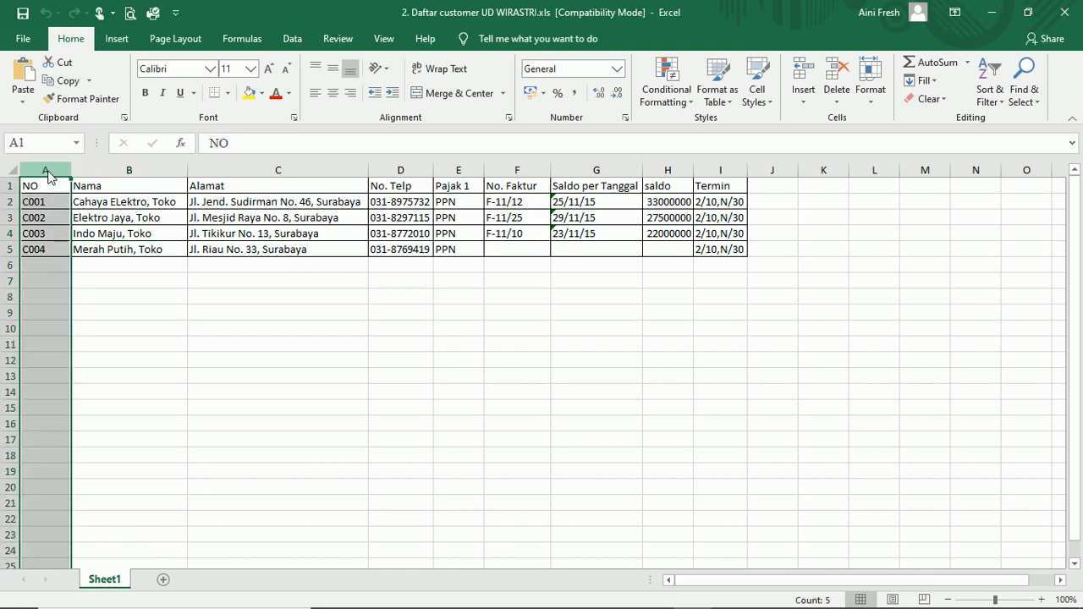
pyautogui.click(120, 171)
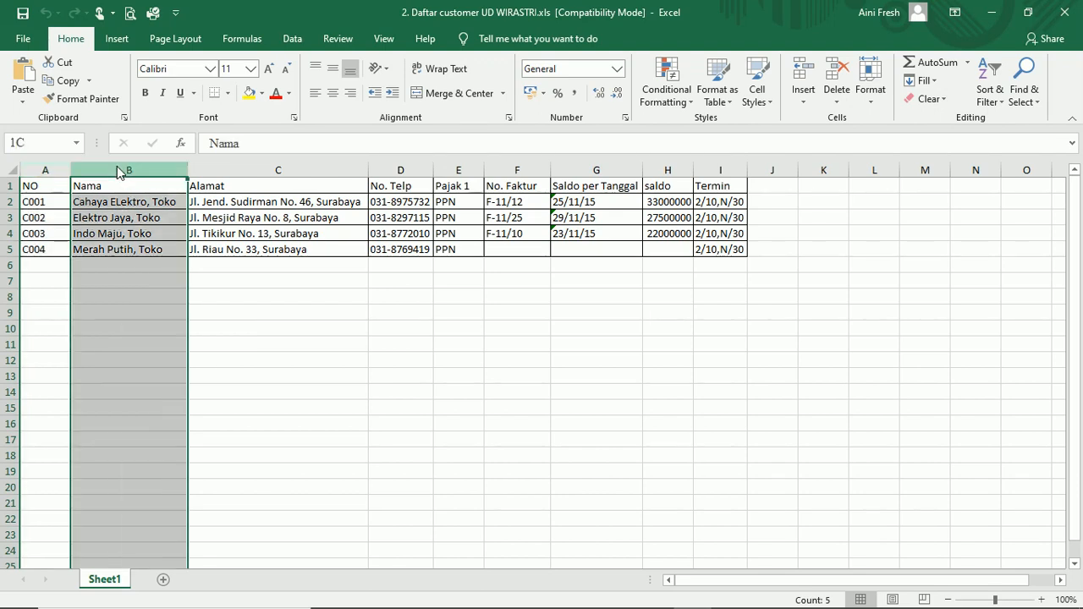
pyautogui.click(213, 177)
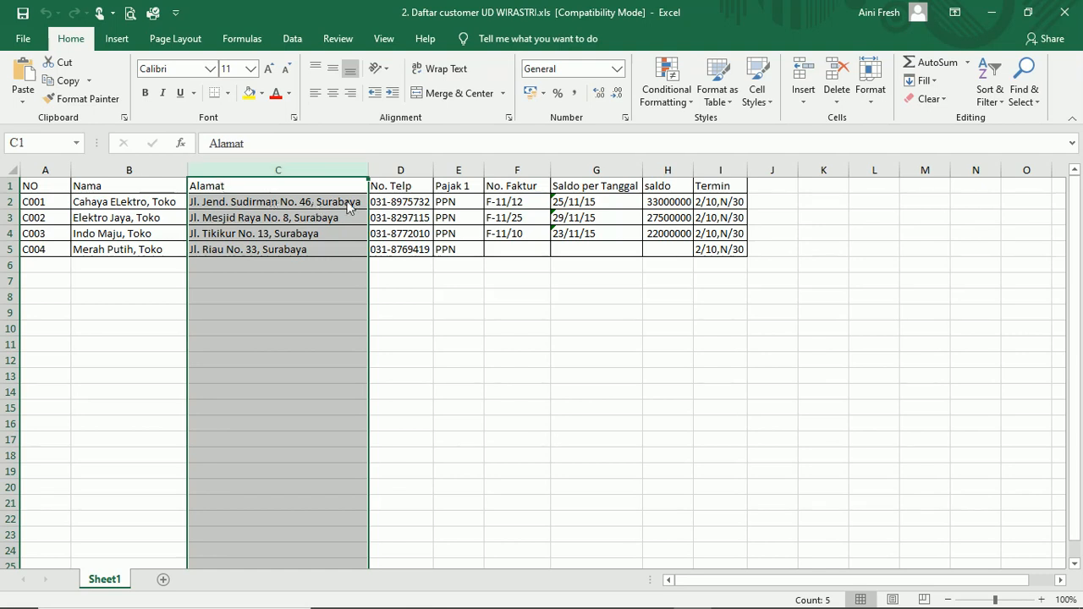
pyautogui.click(409, 174)
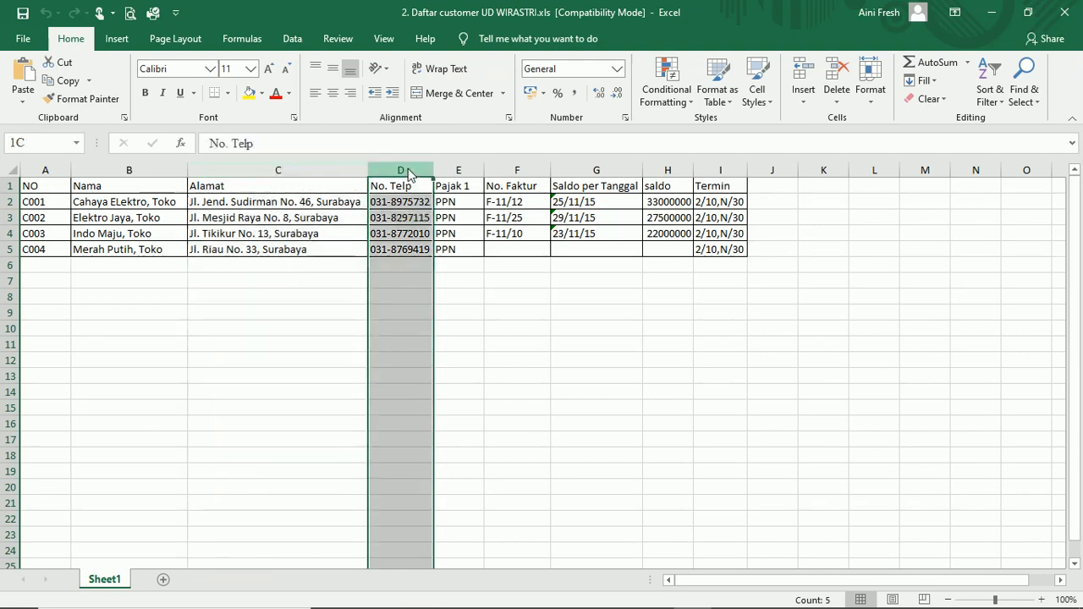
pyautogui.click(456, 173)
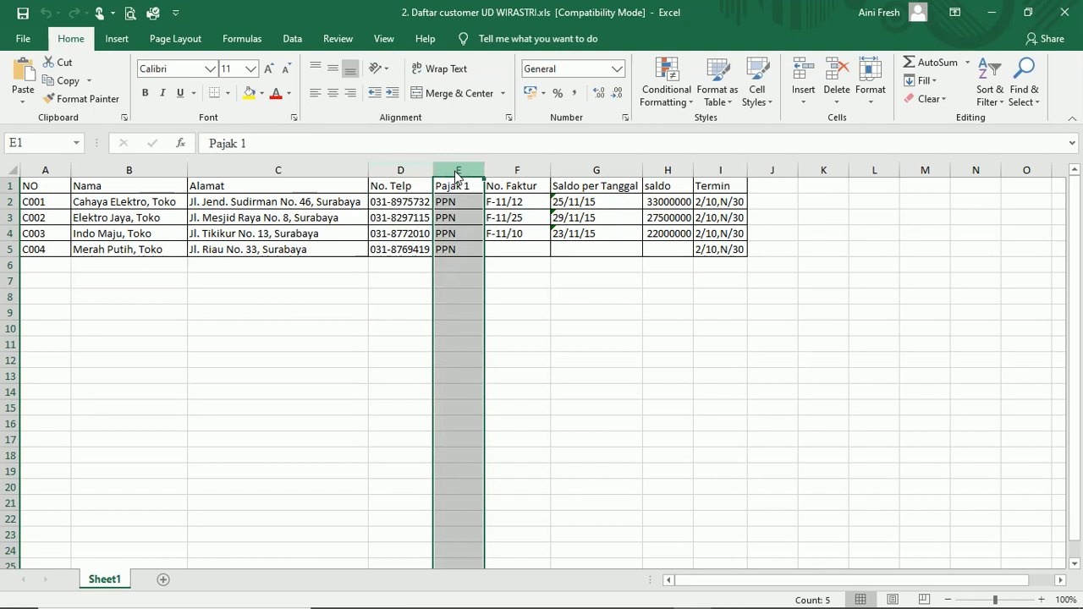
pyautogui.click(530, 170)
pyautogui.click(578, 174)
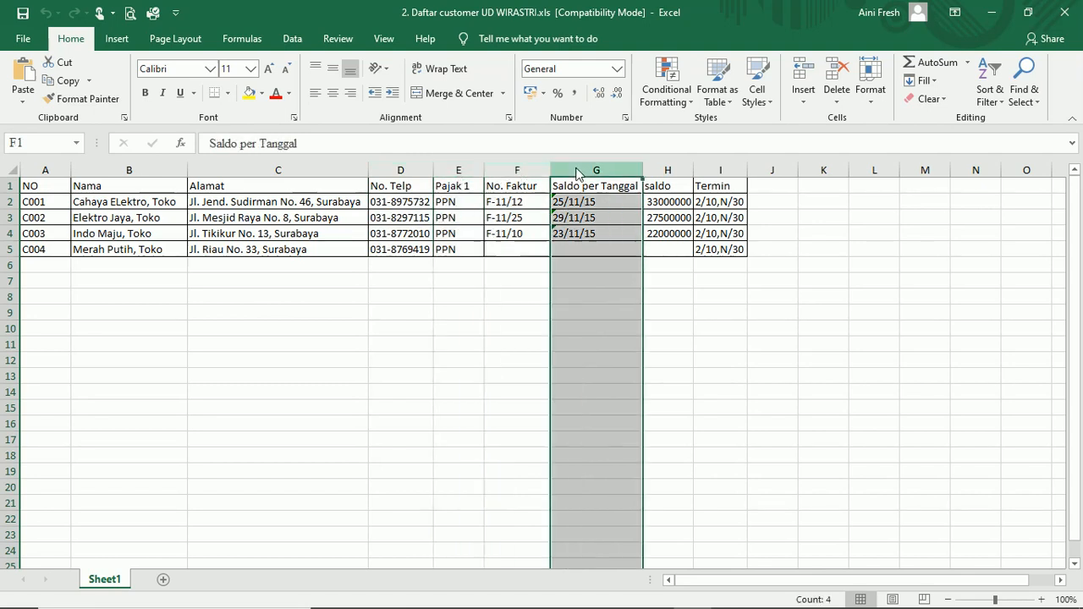
pyautogui.click(669, 172)
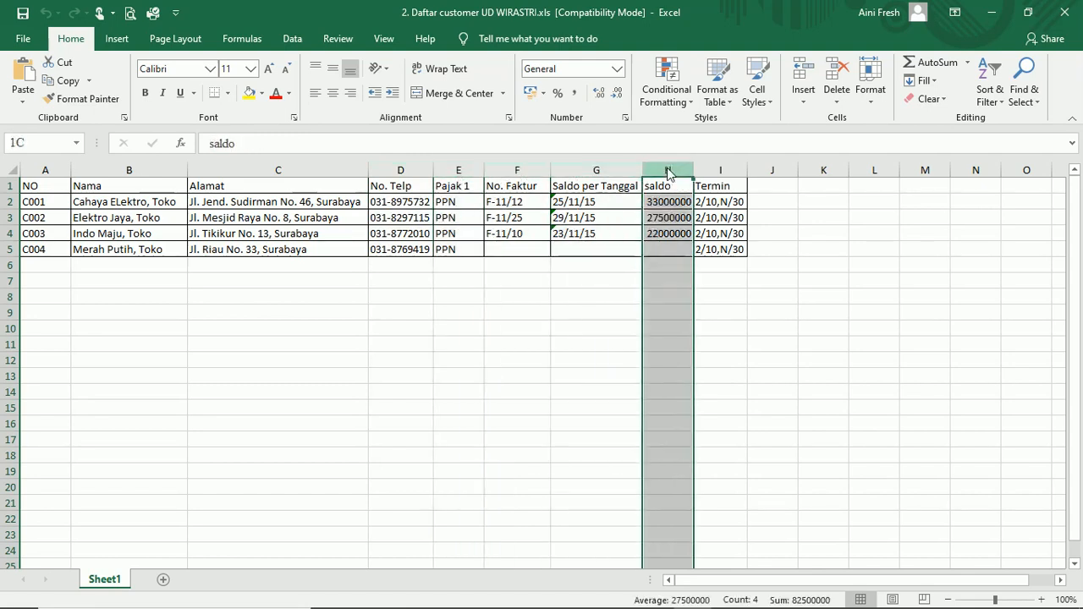
pyautogui.click(721, 175)
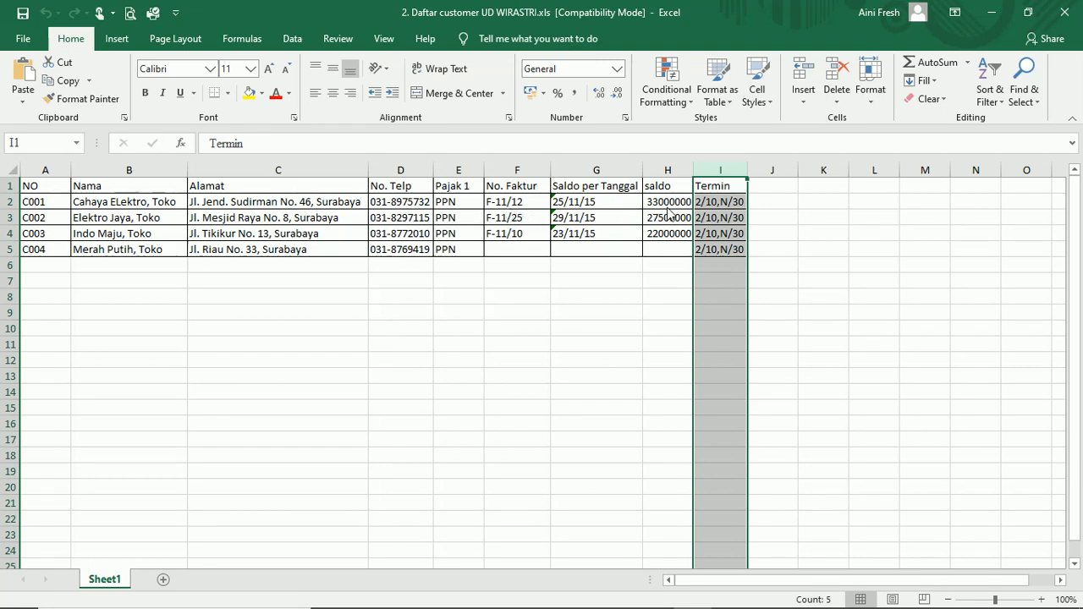
pyautogui.click(592, 205)
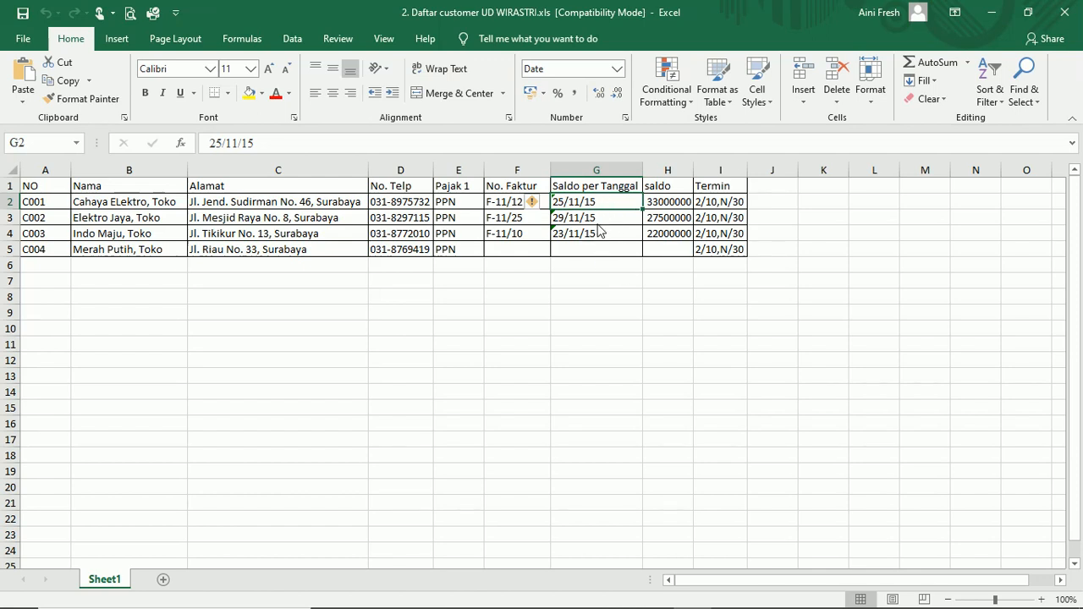
pyautogui.click(667, 209)
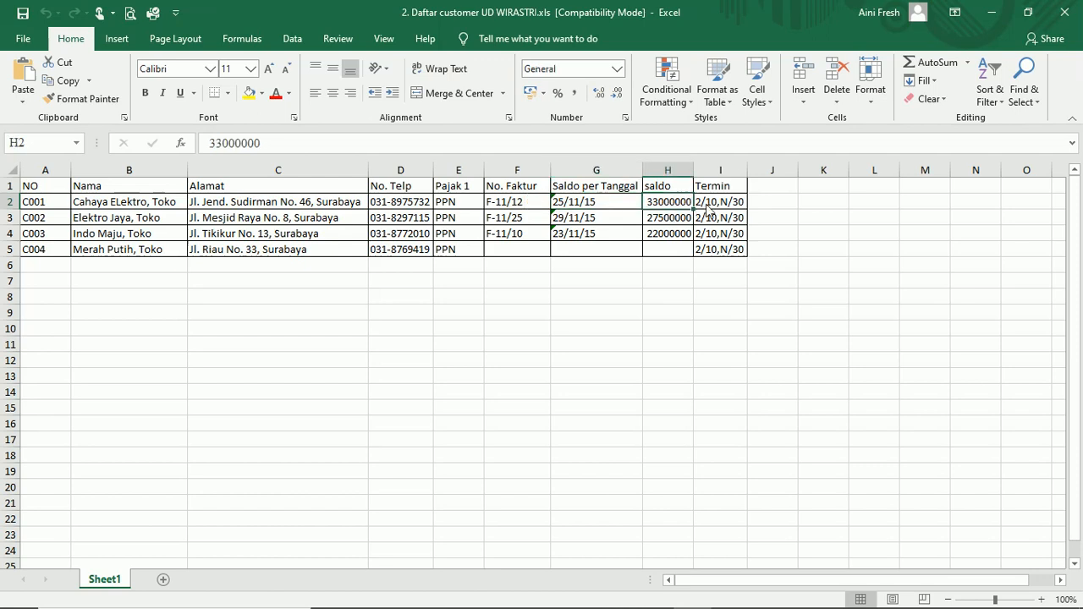
pyautogui.click(709, 204)
pyautogui.click(515, 205)
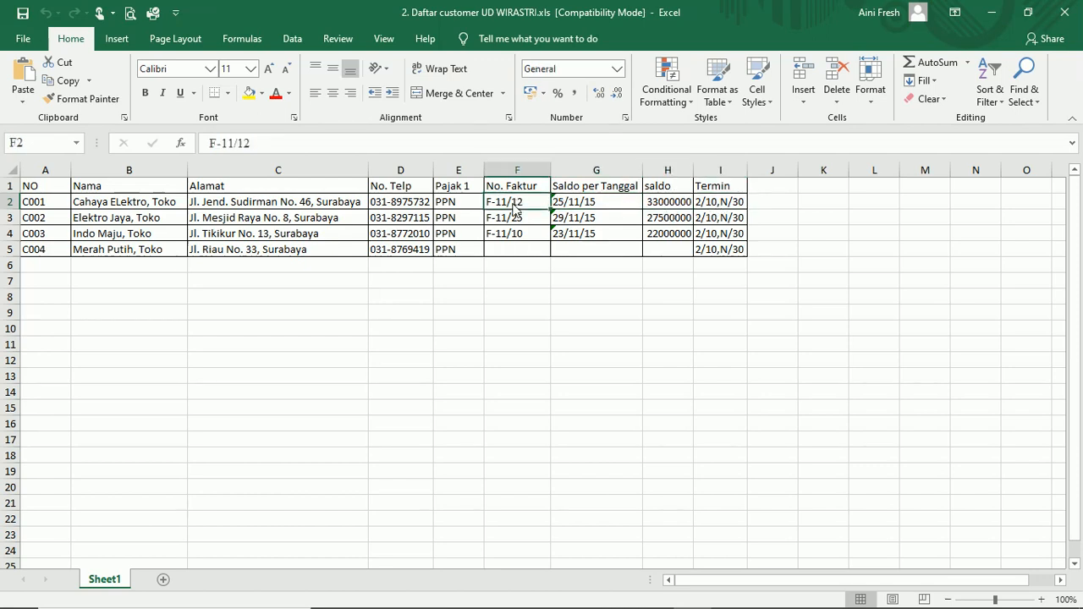
pyautogui.click(452, 206)
pyautogui.click(381, 207)
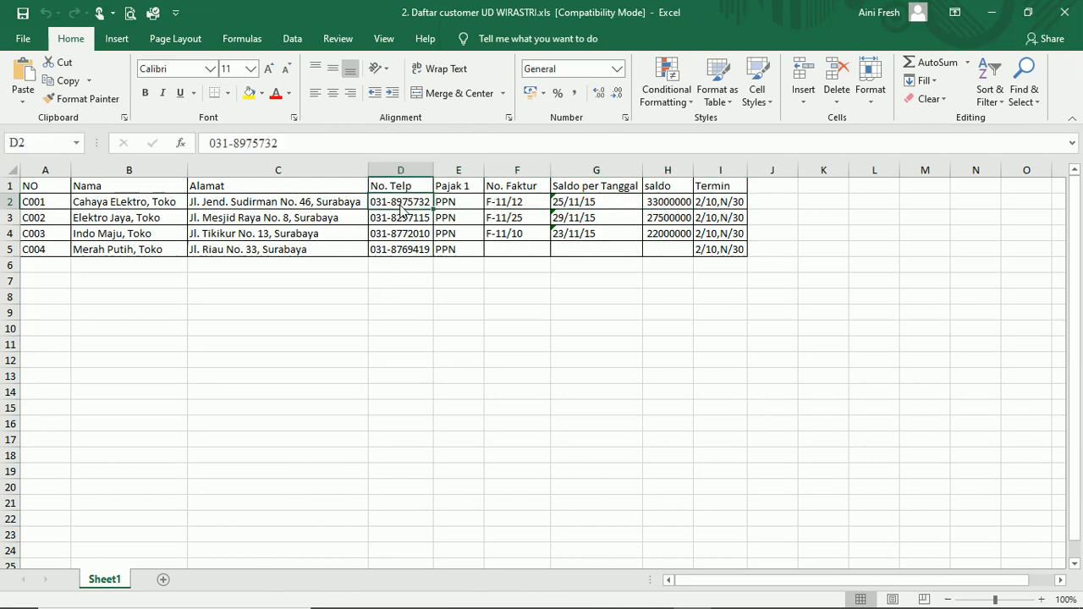
pyautogui.click(298, 206)
pyautogui.click(154, 209)
pyautogui.click(39, 209)
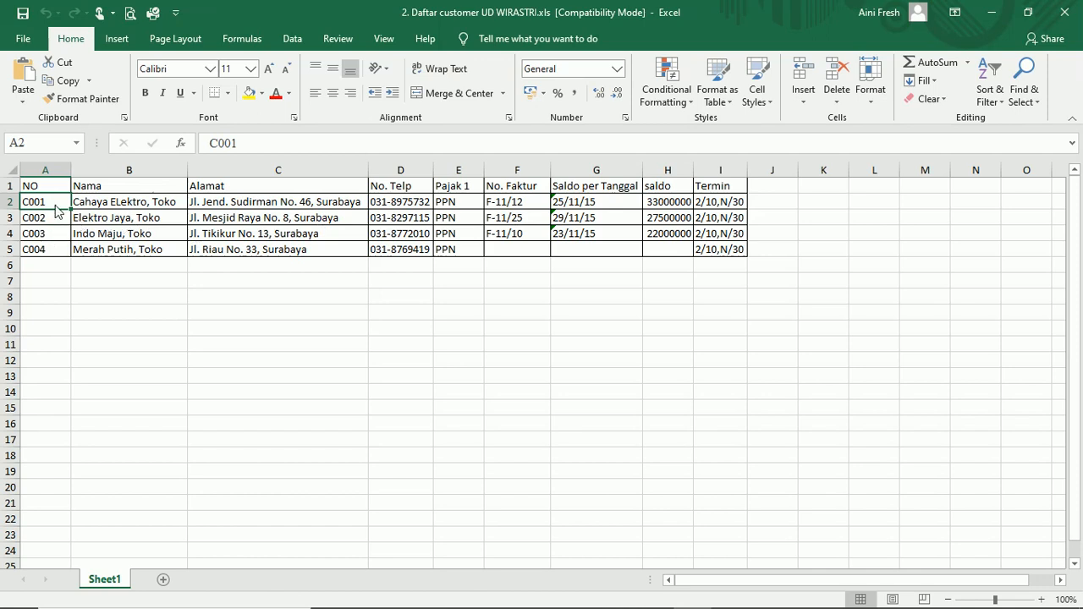
# - Insert a blank row 3 above customer C002
pyautogui.click(10, 219)
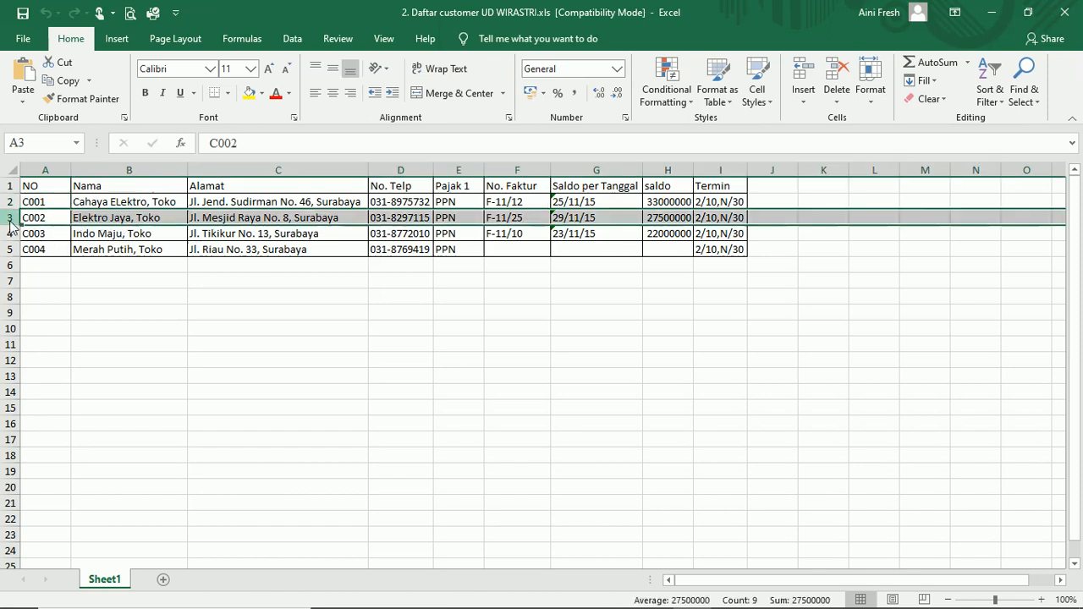
pyautogui.rightClick(10, 224)
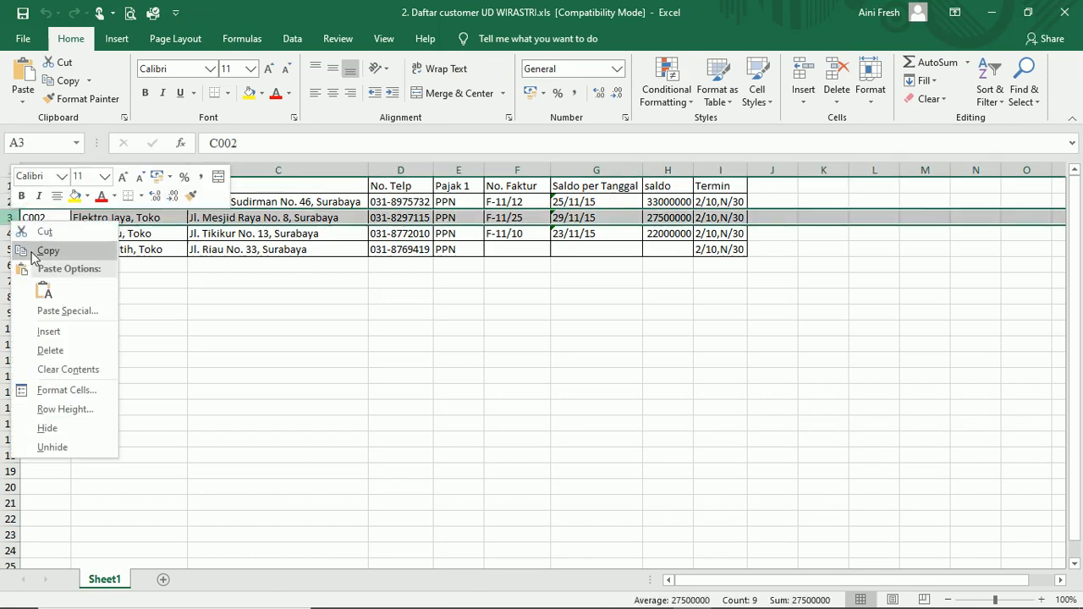
pyautogui.click(58, 339)
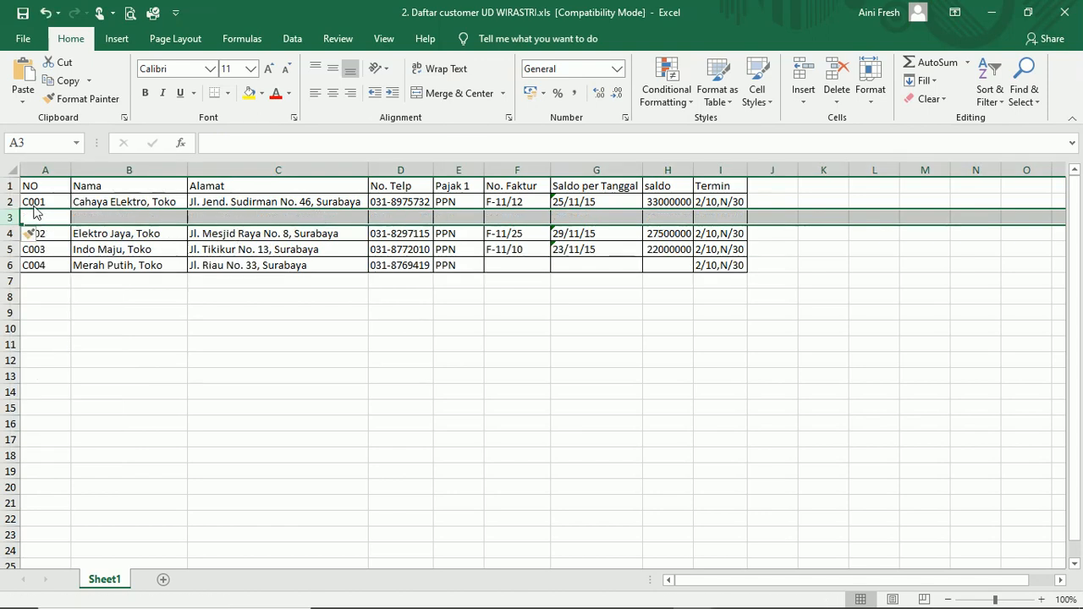
# - Copy C001's code, name, address, phone and tax (A2:E2) into the new row
pyautogui.click(41, 209)
pyautogui.click(158, 209)
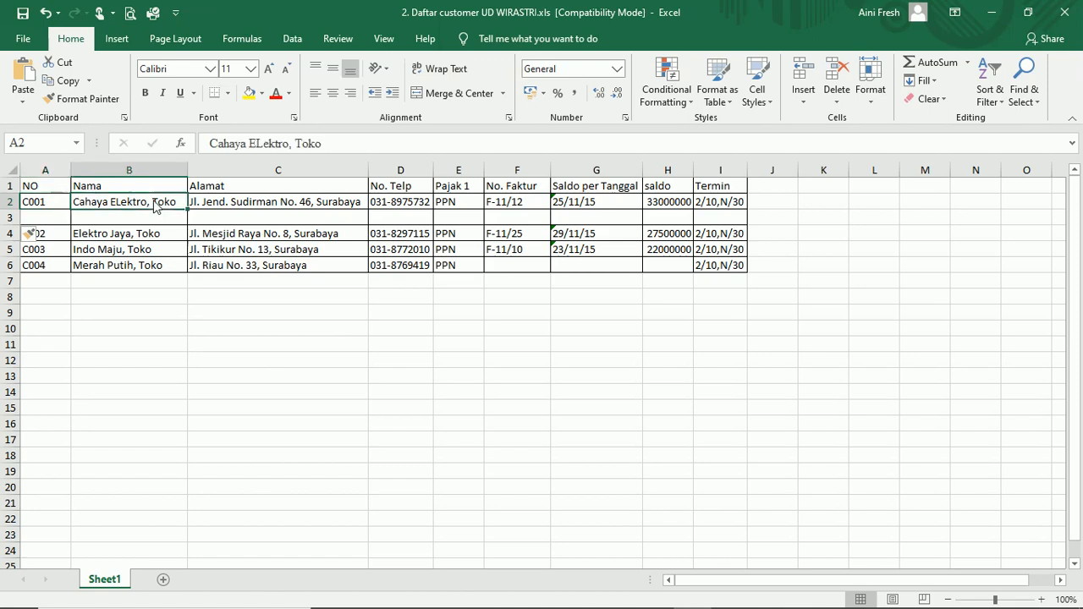
pyautogui.click(50, 208)
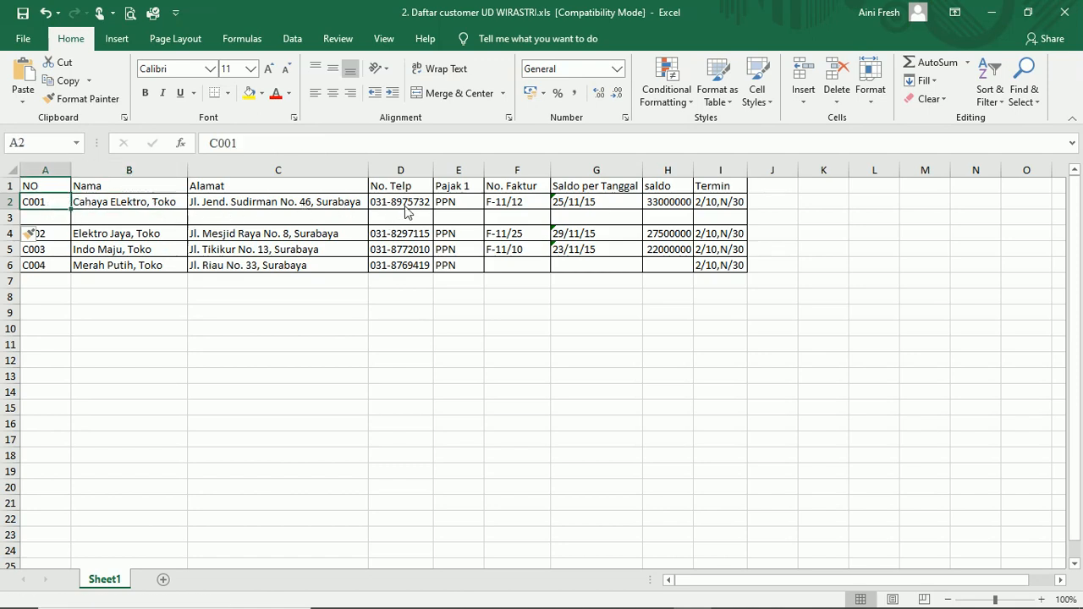
pyautogui.keyDown('shift'); pyautogui.click(467, 208); pyautogui.keyUp('shift')
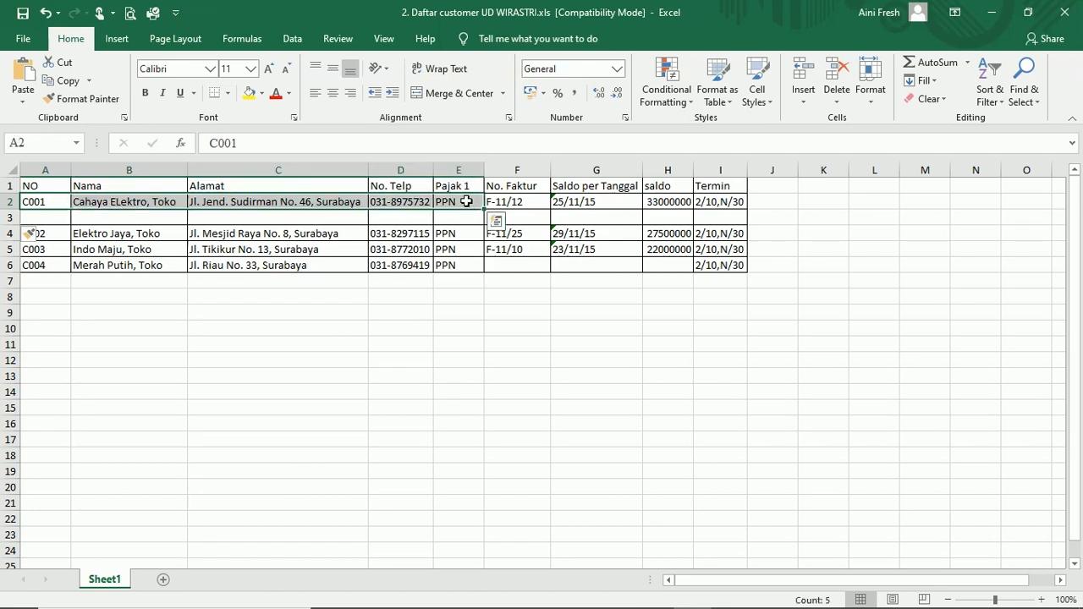
pyautogui.hotkey('ctrl', 'c')
pyautogui.click(37, 219)
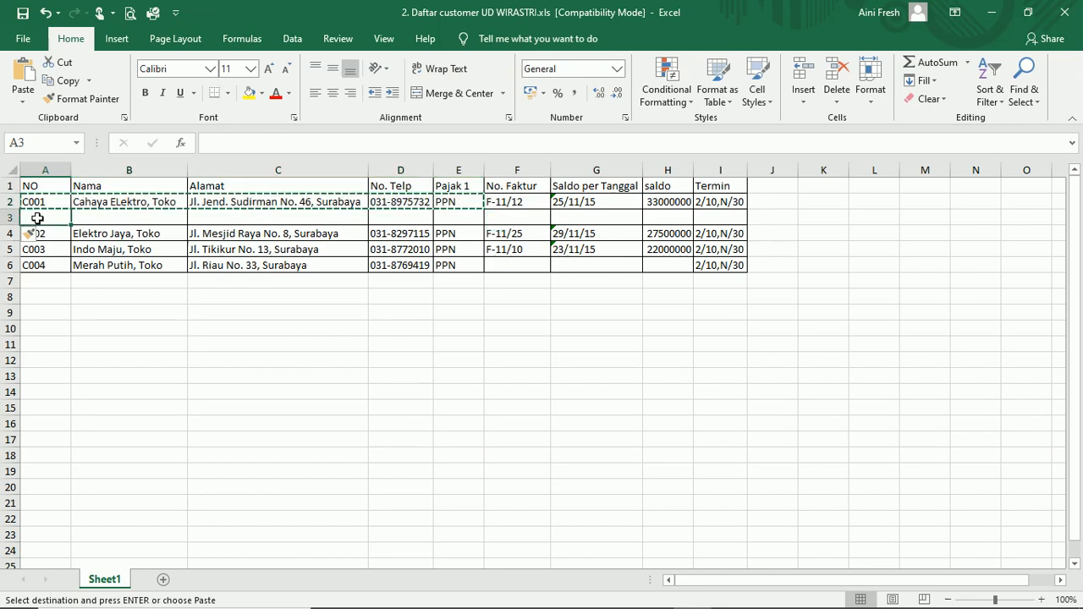
pyautogui.hotkey('ctrl', 'v')
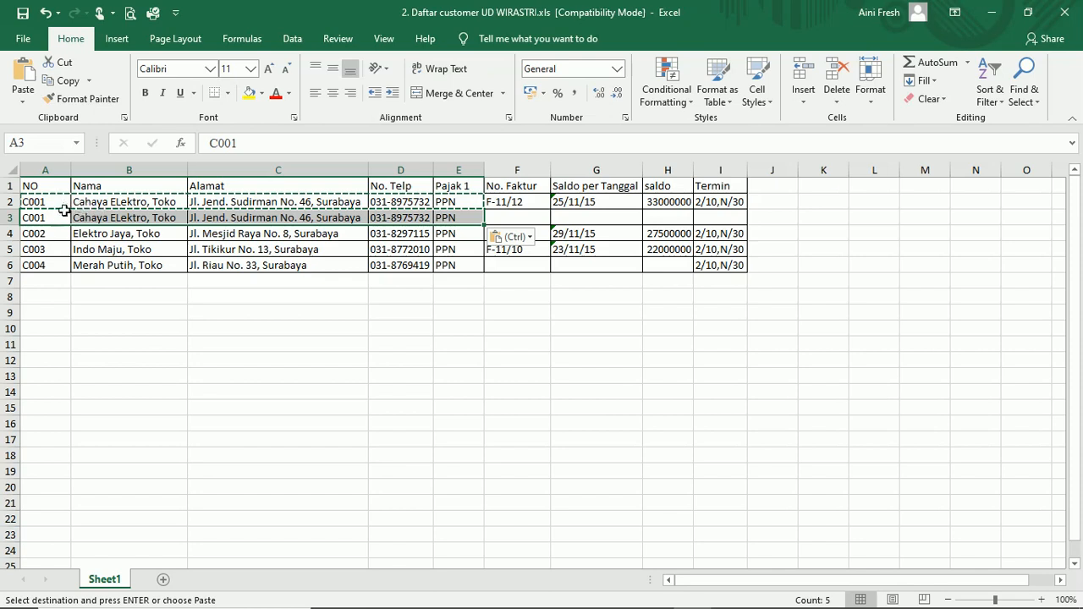
pyautogui.click(533, 217)
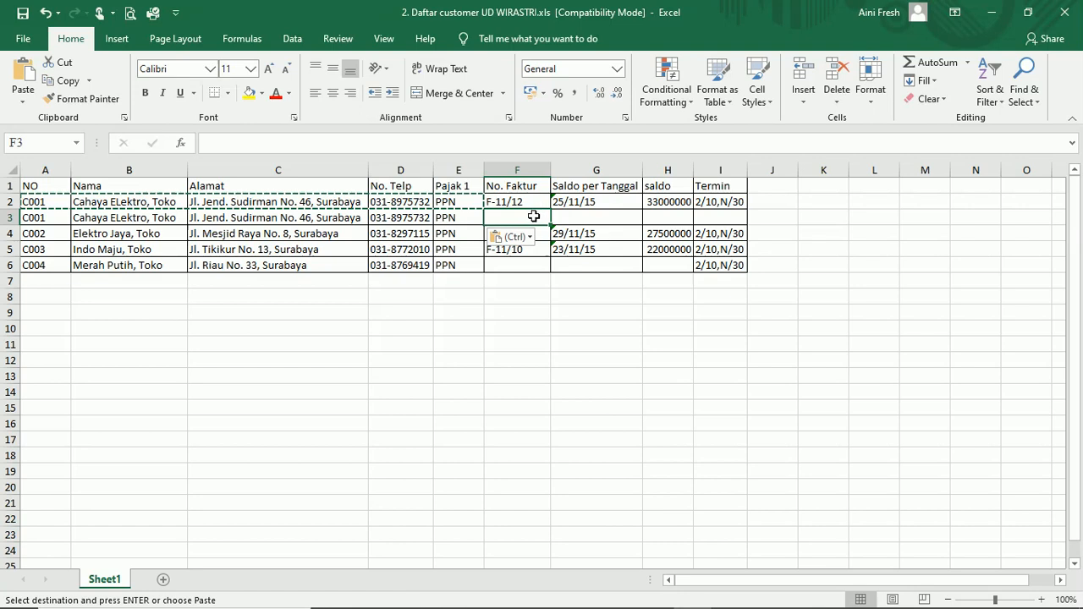
# - Enter a new invoice number in F3 and balance date 26/11/15 in G3
pyautogui.write('F-')
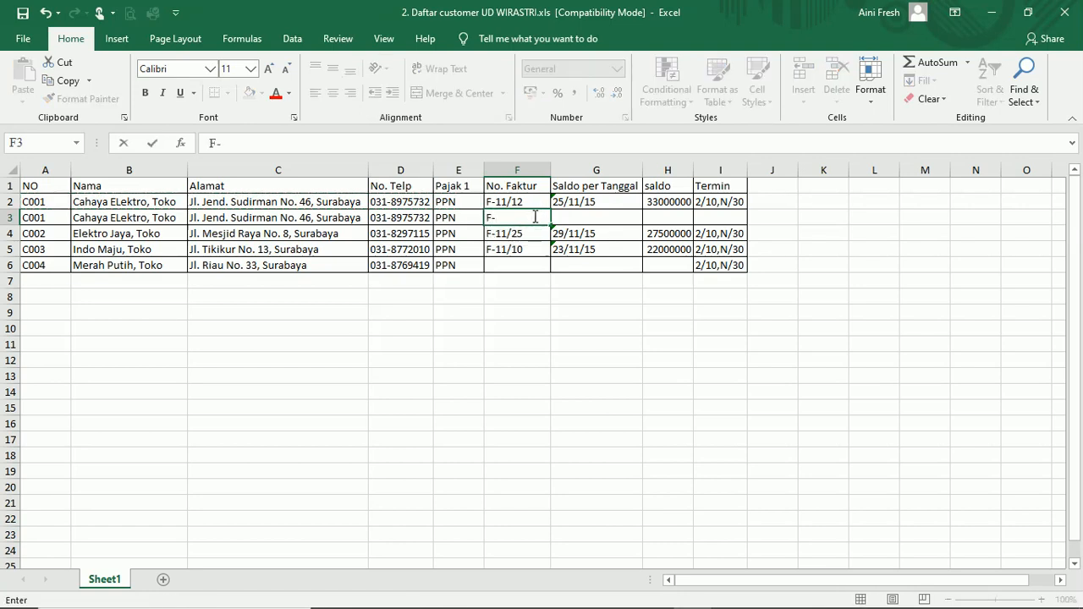
pyautogui.write('11/13')
pyautogui.click(575, 216)
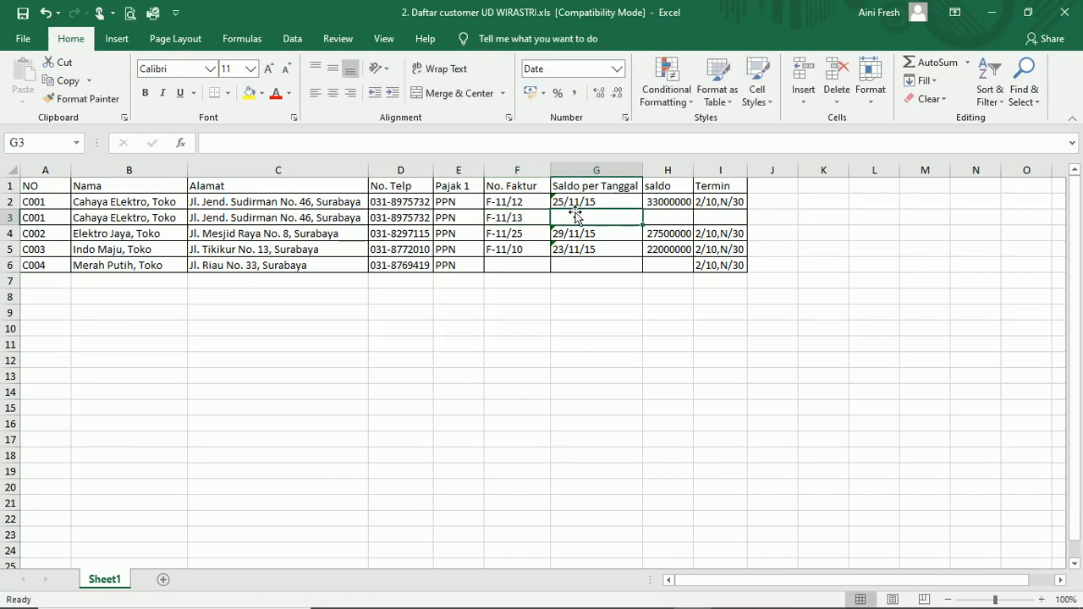
pyautogui.write('26')
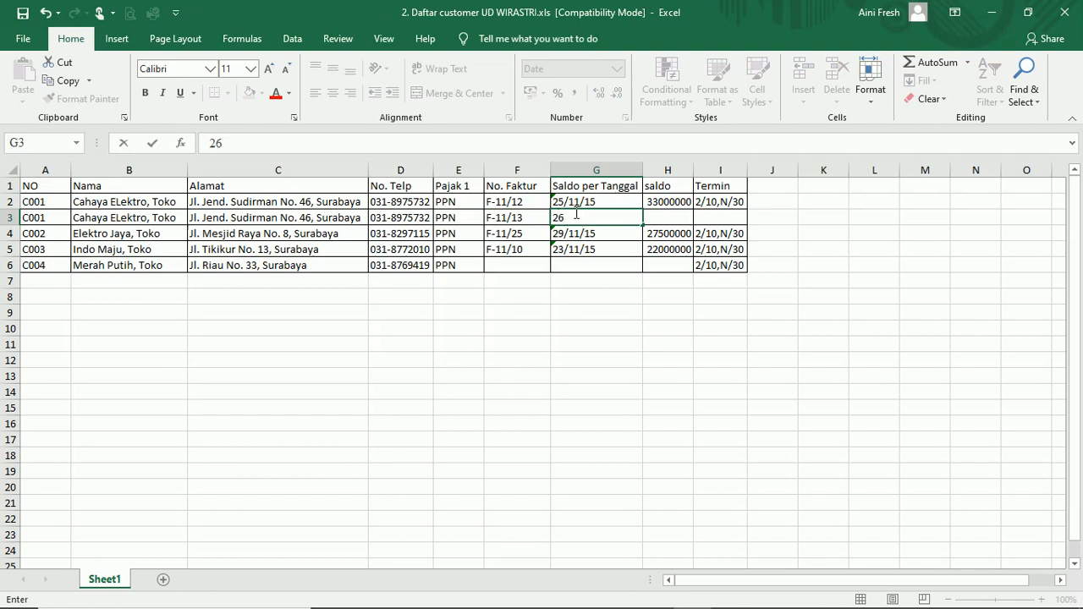
pyautogui.write('/11/15')
pyautogui.click(10, 218)
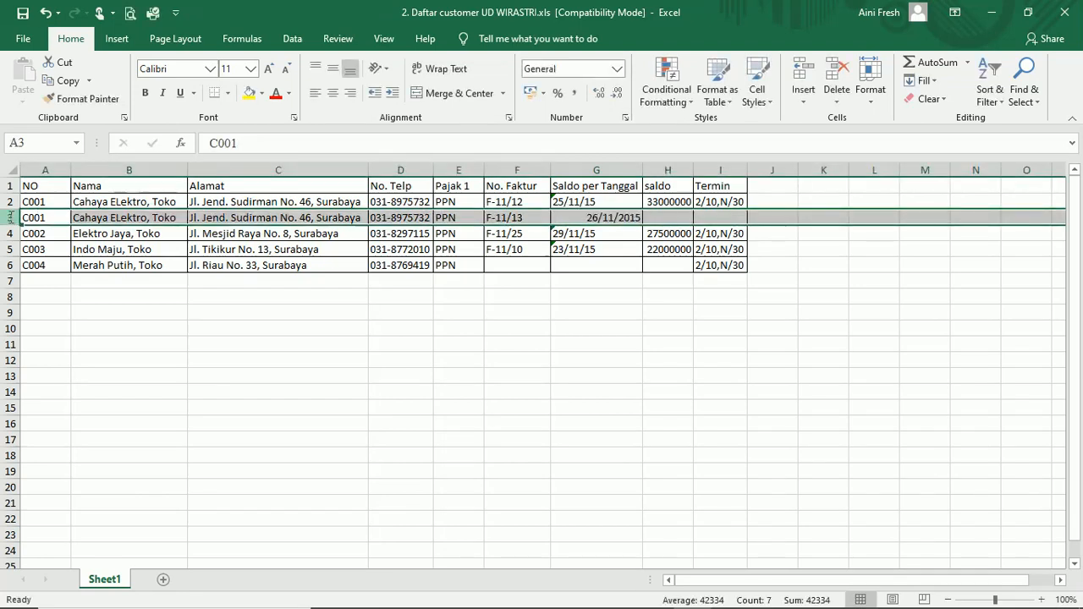
# - Delete the duplicate C001 row 3 in Excel, then save and close the customer workbook
pyautogui.rightClick(11, 217)
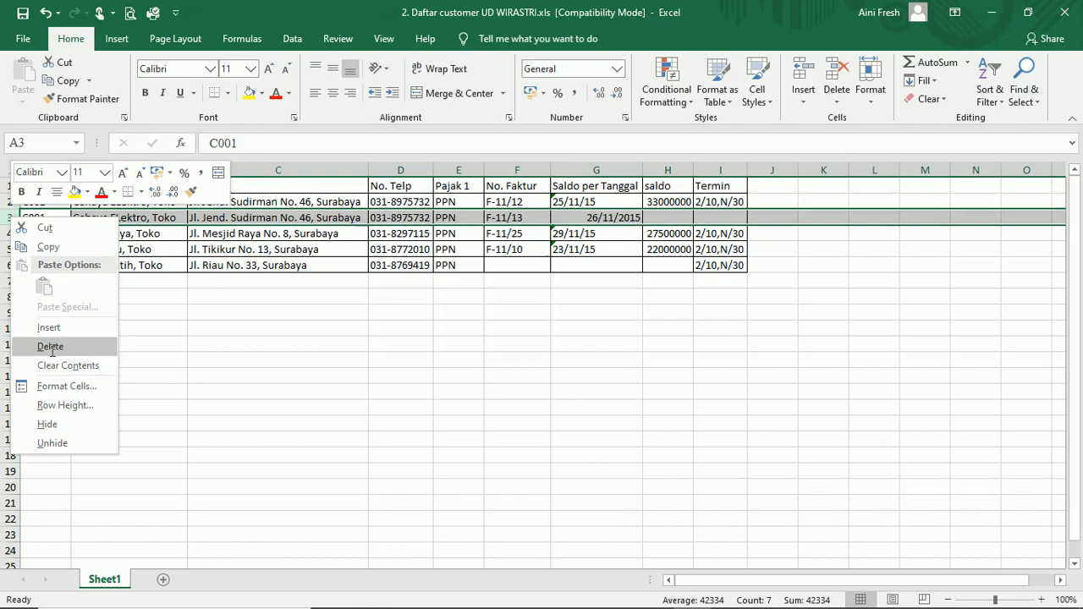
pyautogui.click(50, 347)
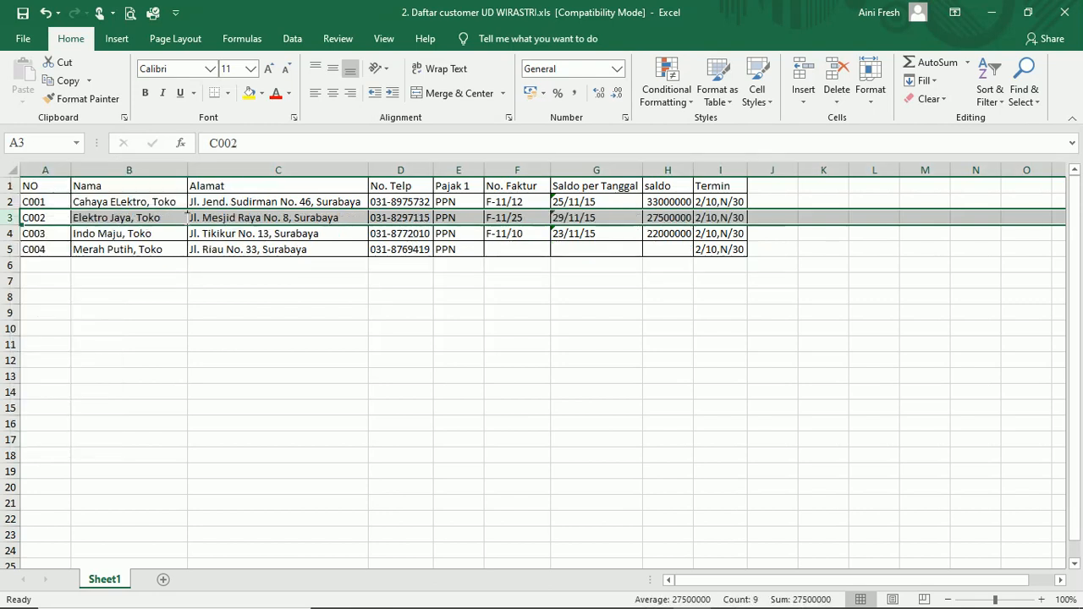
pyautogui.click(572, 251)
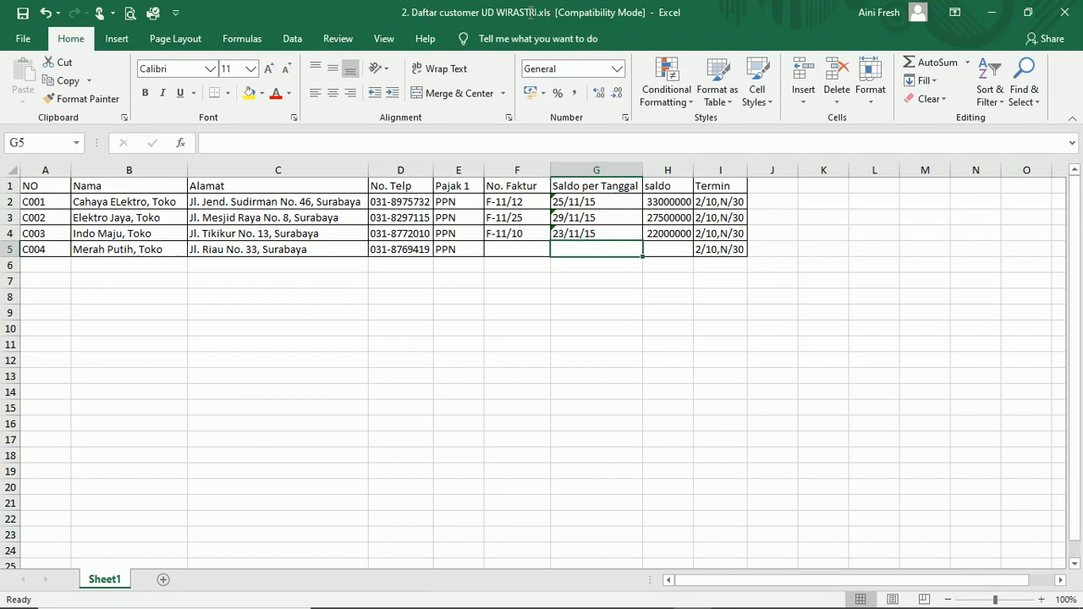
pyautogui.click(25, 17)
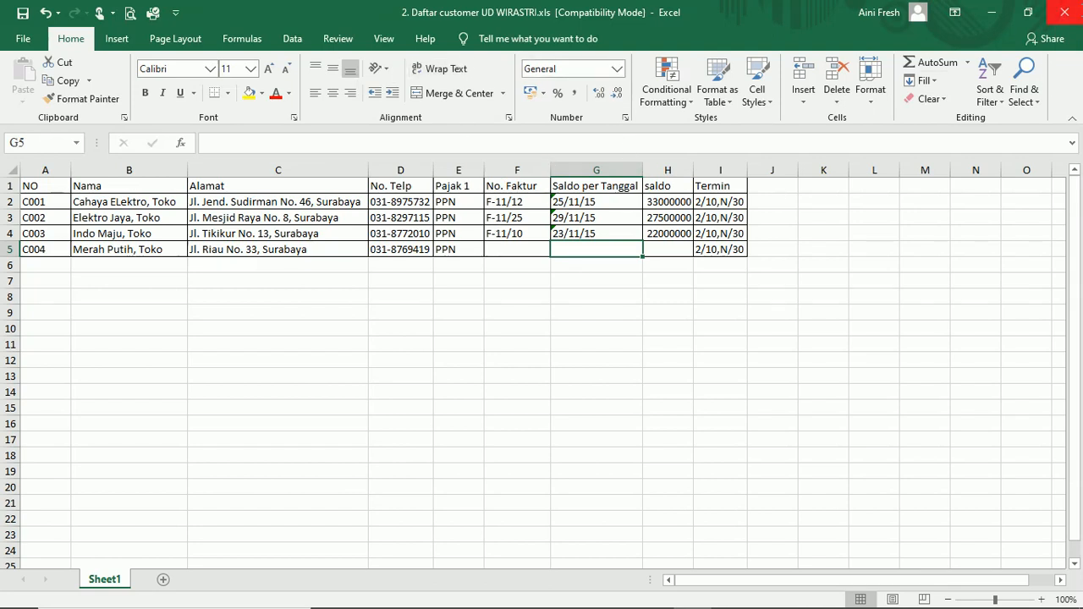
pyautogui.click(1065, 12)
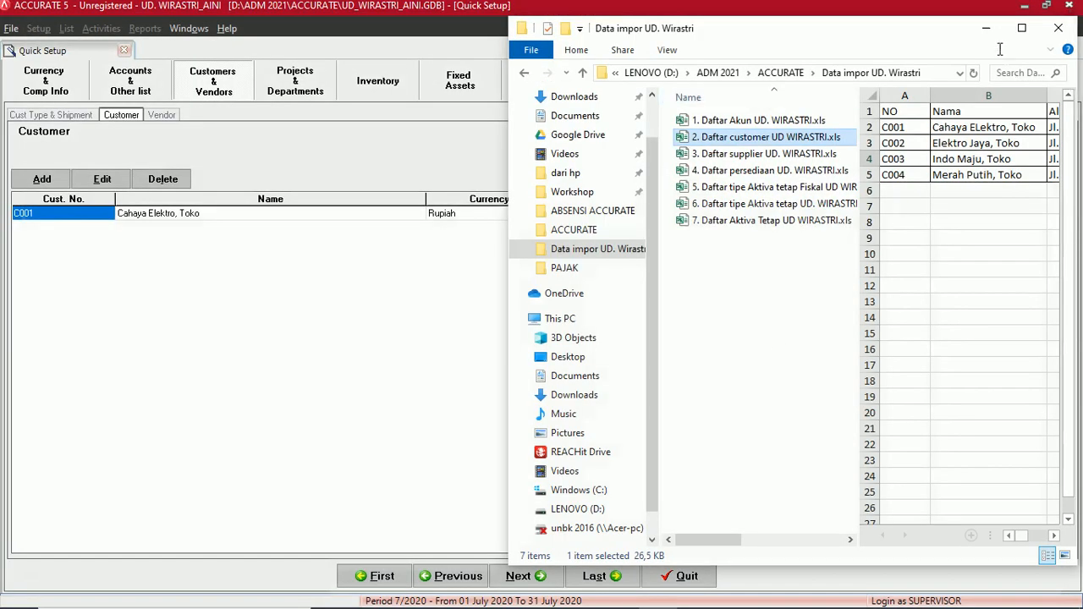
# - Minimize File Explorer and bring up the Import Customers from file window
pyautogui.click(985, 29)
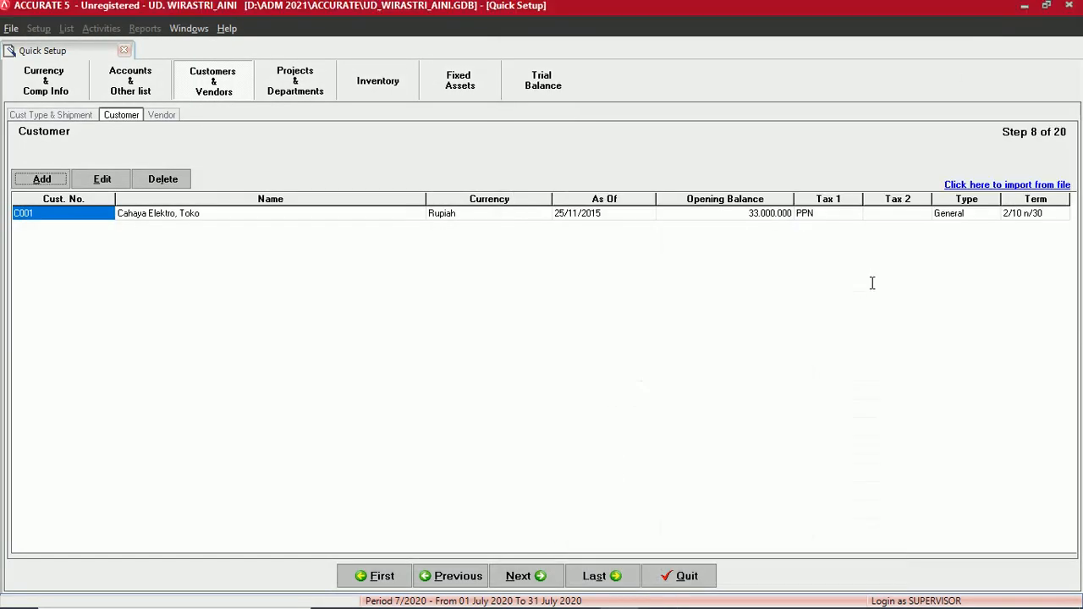
pyautogui.click(999, 185)
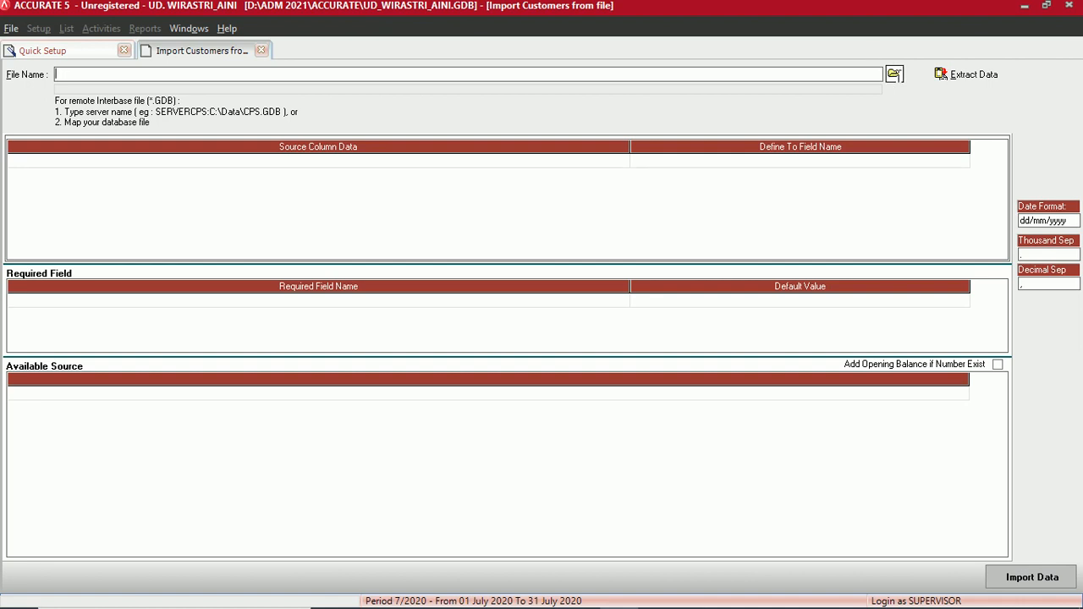
# - Load 2. Daftar customer UD WIRASTRI.xls from the Data impor UD. Wirastri folder and extract its data
pyautogui.click(895, 75)
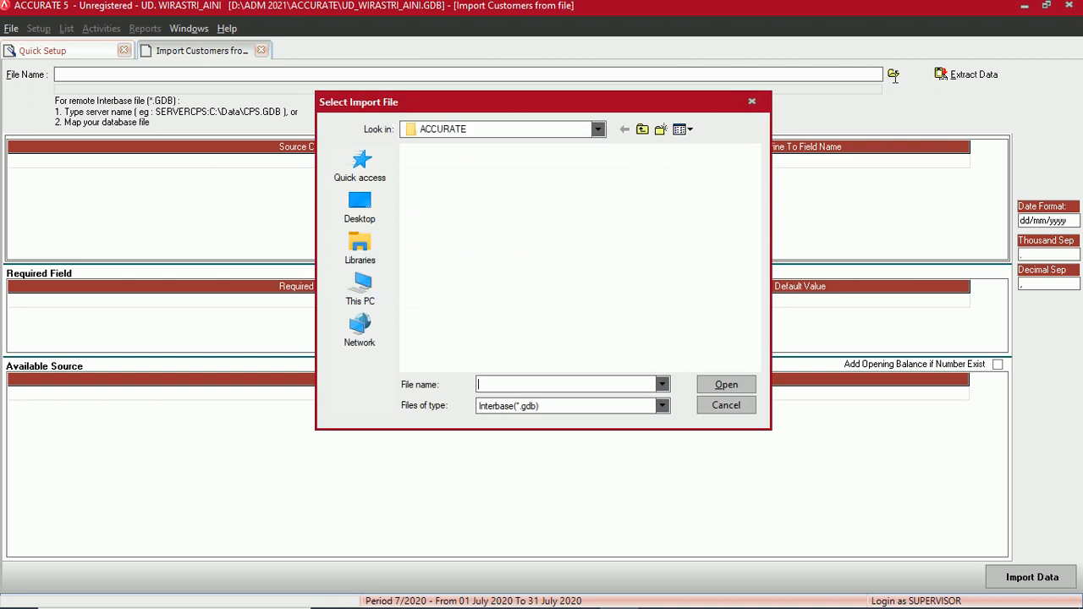
pyautogui.doubleClick(527, 194)
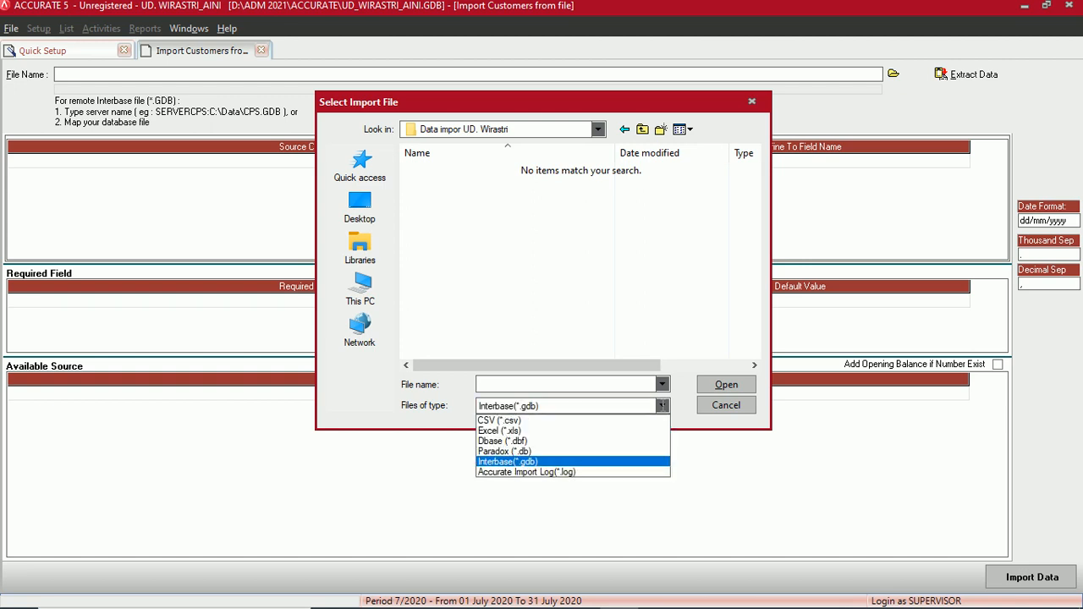
pyautogui.click(535, 431)
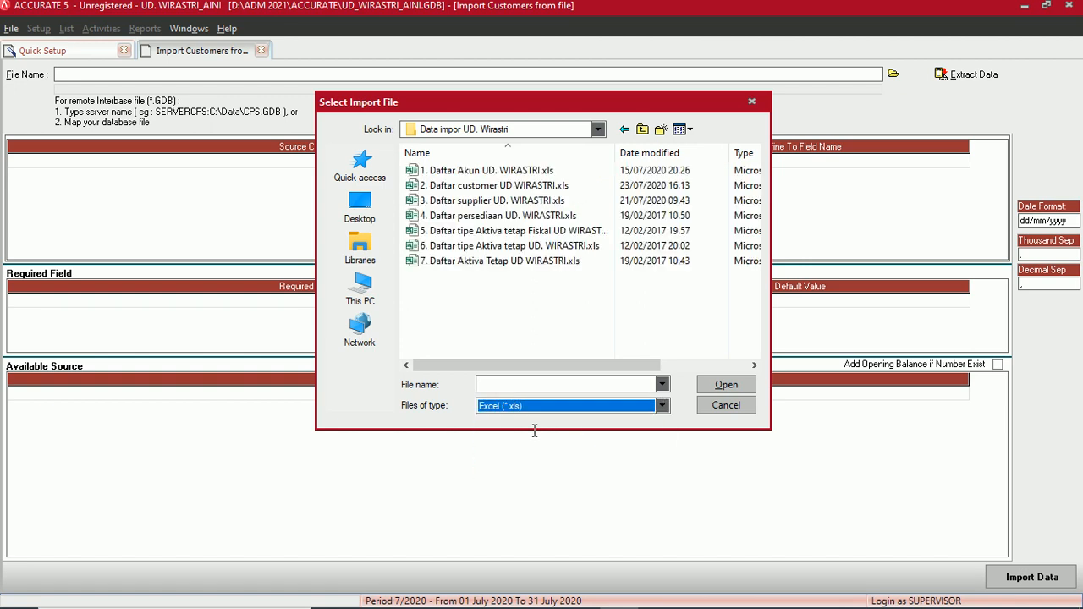
pyautogui.click(457, 185)
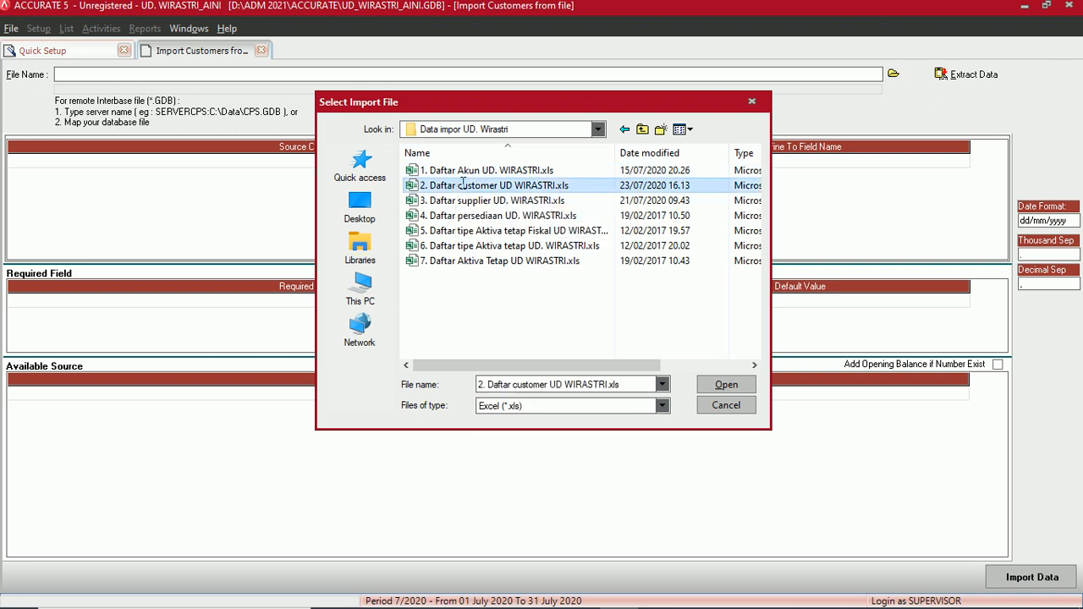
pyautogui.click(721, 385)
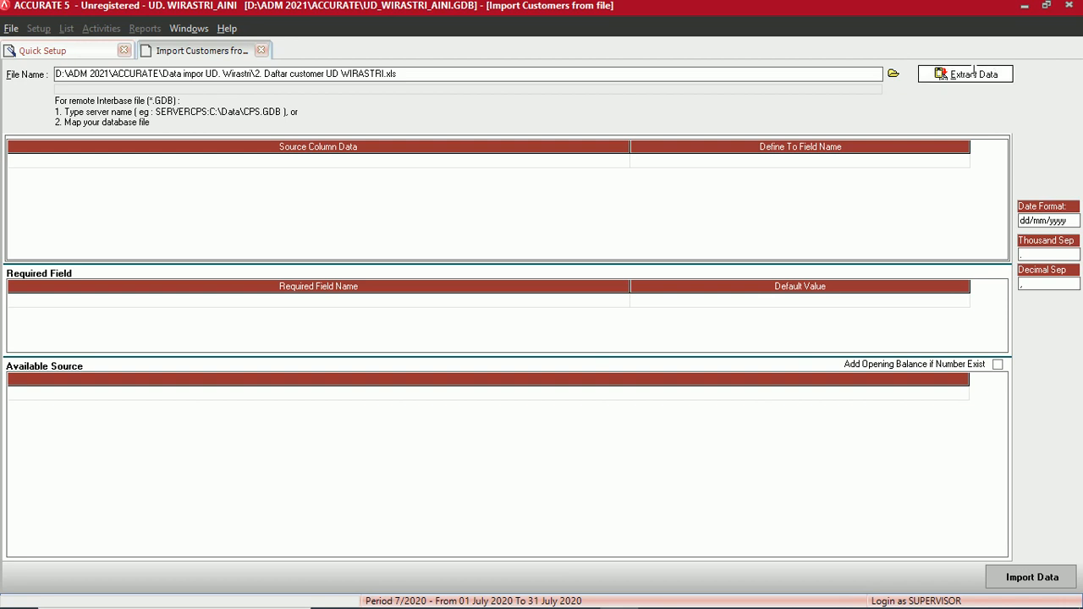
pyautogui.click(965, 76)
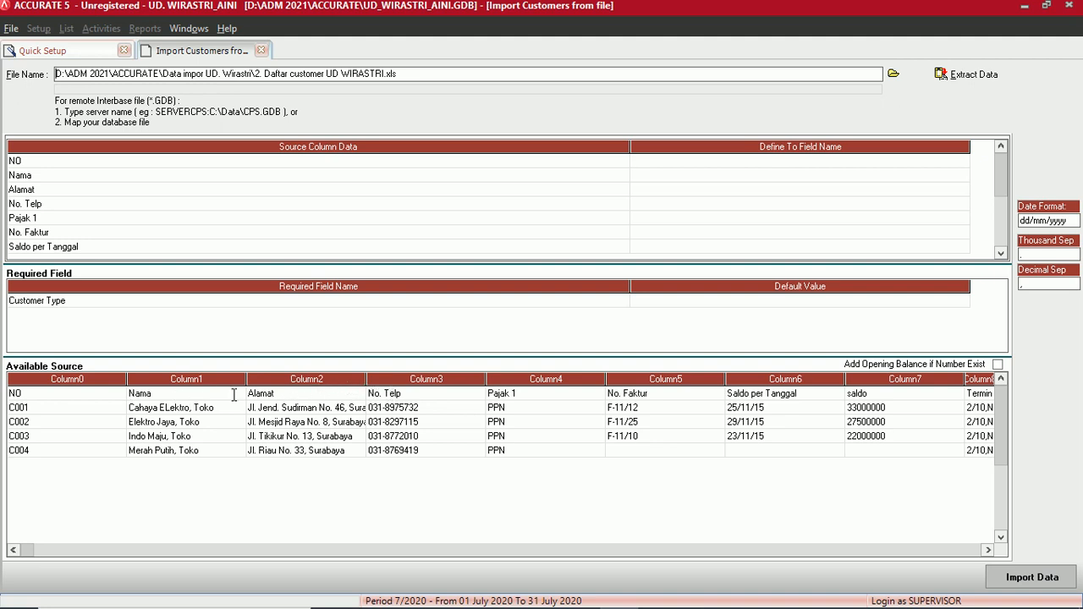
# - Delete the NO header row from Available Source, confirming with Yes
pyautogui.rightClick(82, 393)
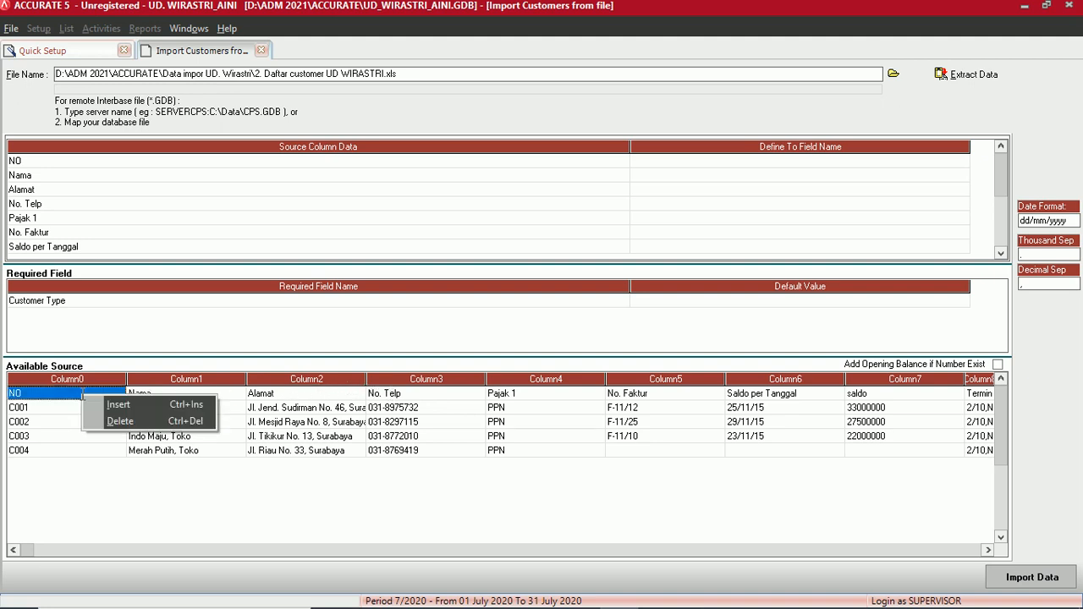
pyautogui.click(109, 421)
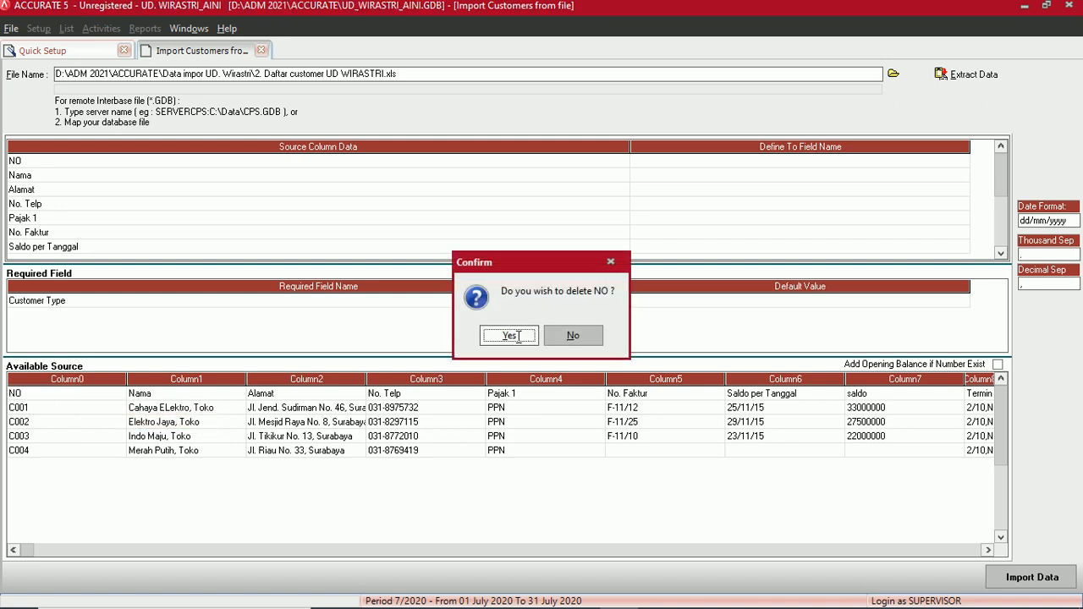
pyautogui.click(510, 336)
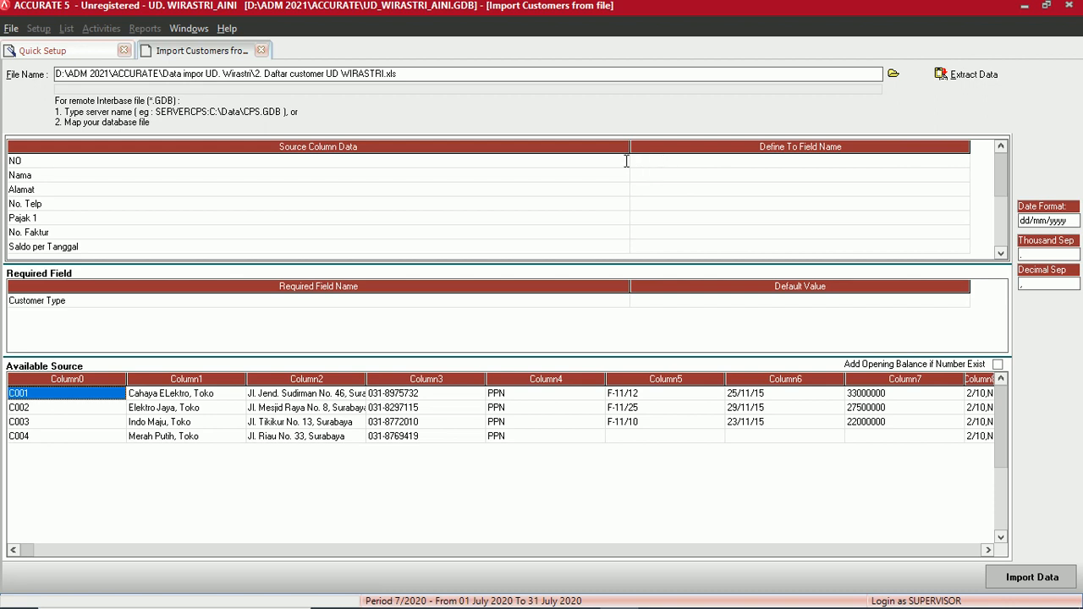
# - Map NO, Nama, Alamat and No. Telp to Customer No, Customer Name, Address 1 and Phone No
pyautogui.click(685, 161)
pyautogui.click(687, 161)
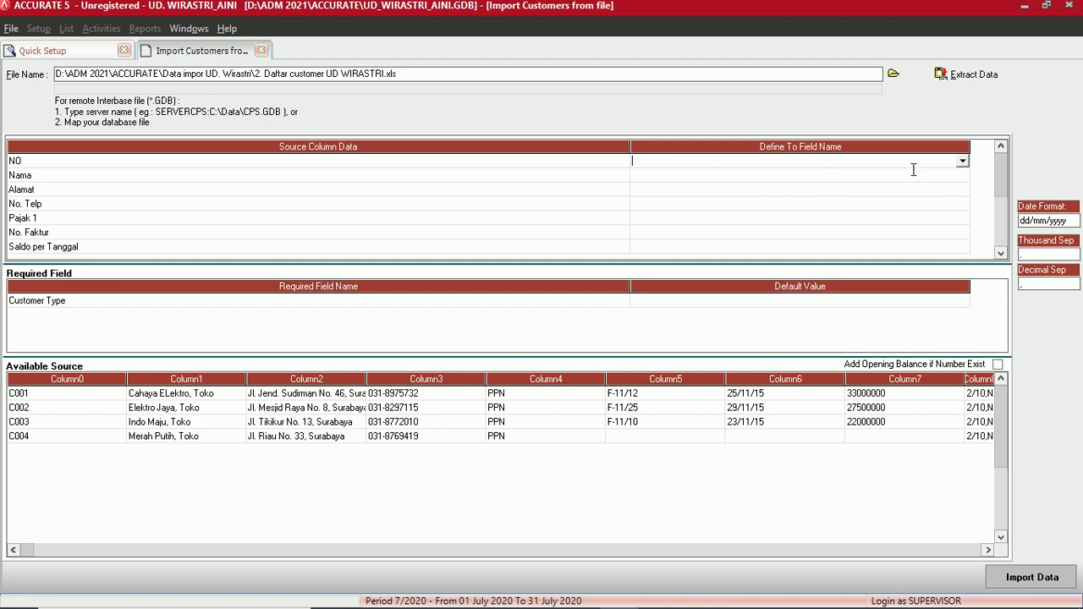
pyautogui.click(963, 160)
pyautogui.click(675, 185)
pyautogui.click(669, 176)
pyautogui.click(678, 174)
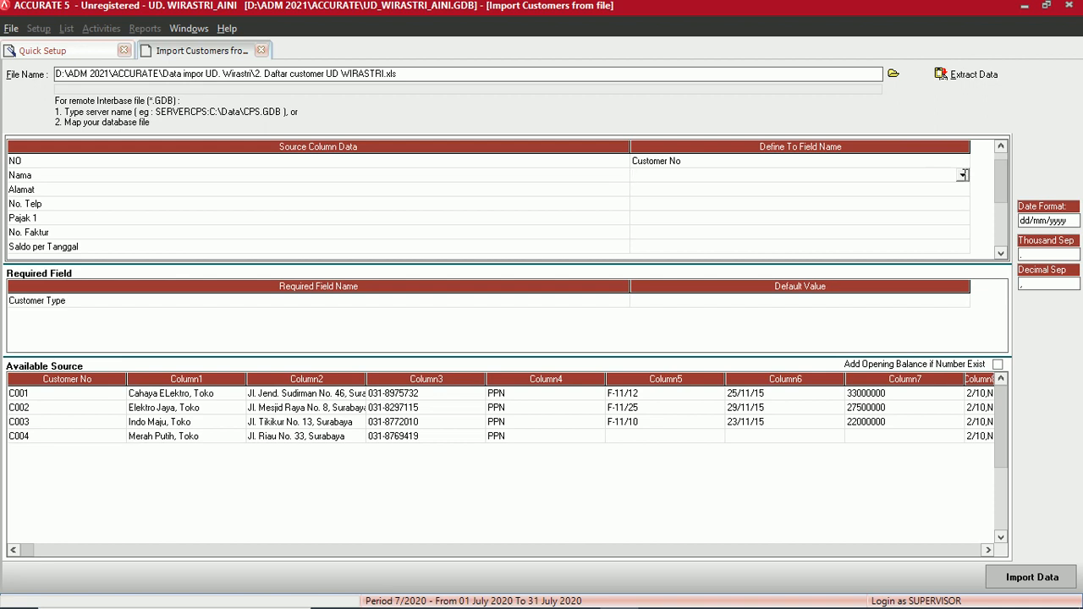
pyautogui.click(963, 175)
pyautogui.click(697, 199)
pyautogui.click(675, 189)
pyautogui.click(719, 188)
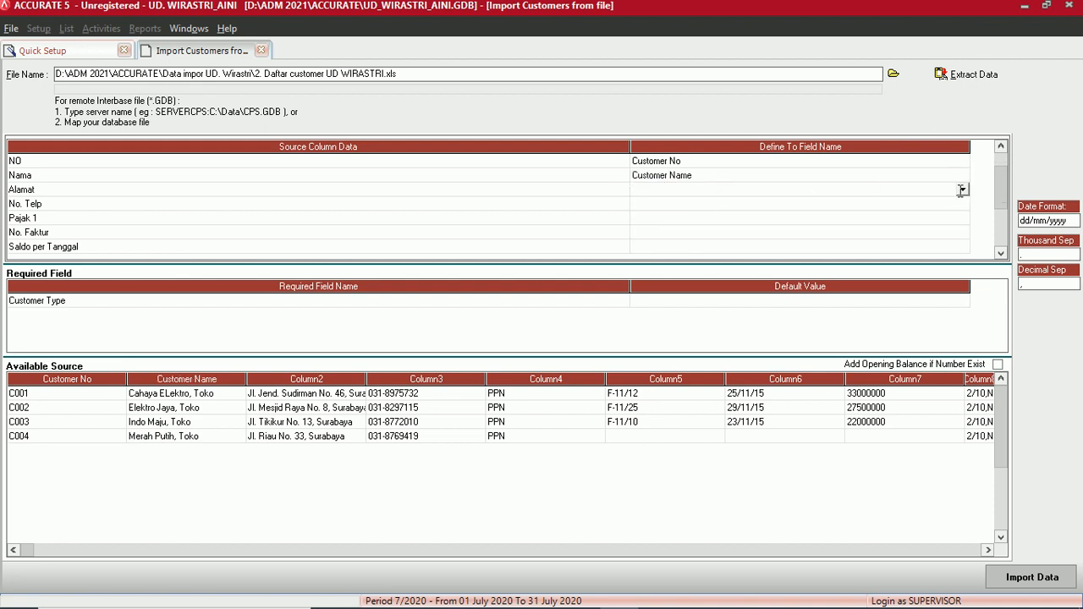
pyautogui.click(963, 190)
pyautogui.click(657, 213)
pyautogui.click(661, 204)
pyautogui.click(669, 203)
pyautogui.click(963, 203)
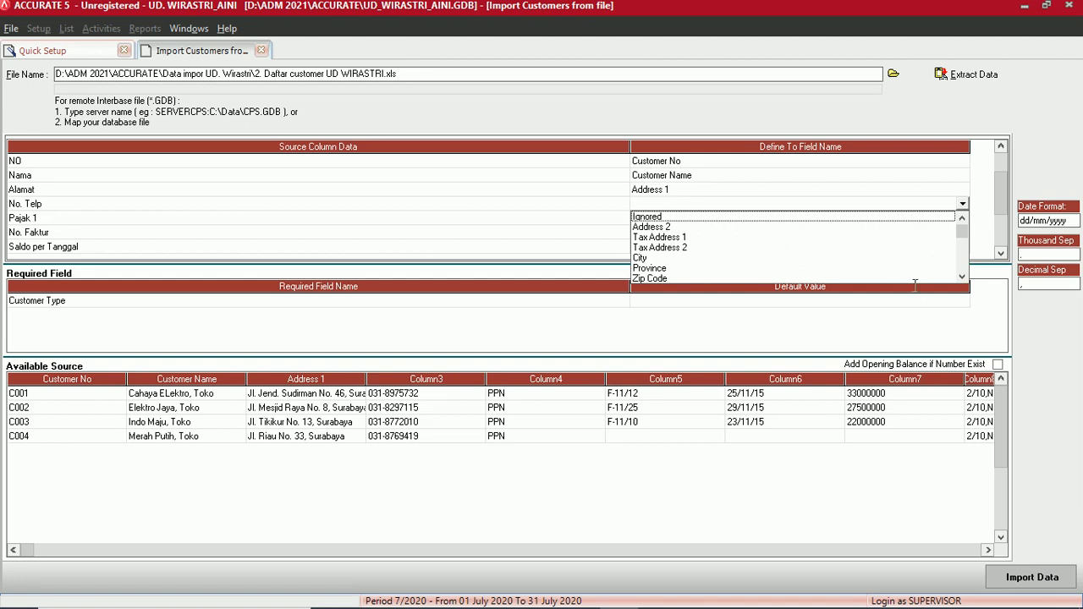
pyautogui.click(962, 278)
pyautogui.click(963, 278)
pyautogui.click(962, 278)
pyautogui.click(962, 277)
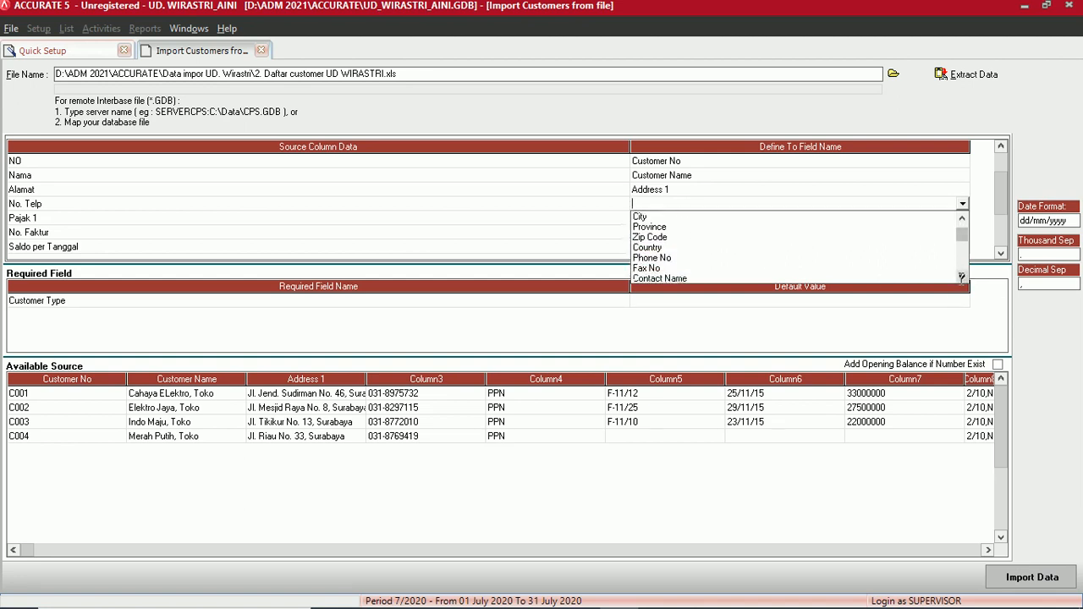
pyautogui.click(699, 258)
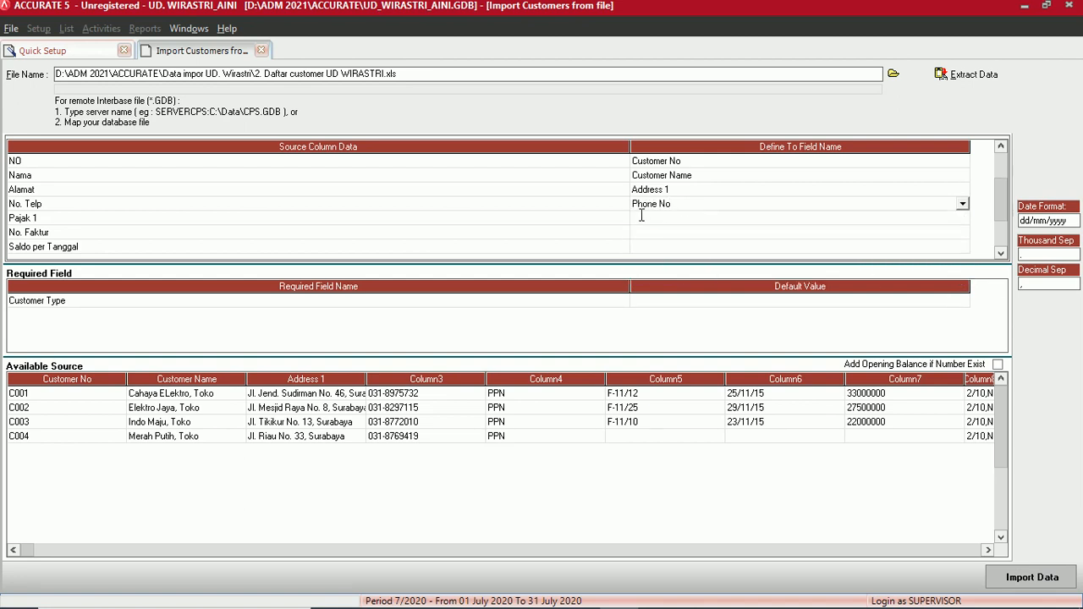
# - Map Pajak 1 to First Tax, assigning PPN as the first tax
pyautogui.click(658, 218)
pyautogui.click(962, 219)
pyautogui.click(963, 291)
pyautogui.click(962, 291)
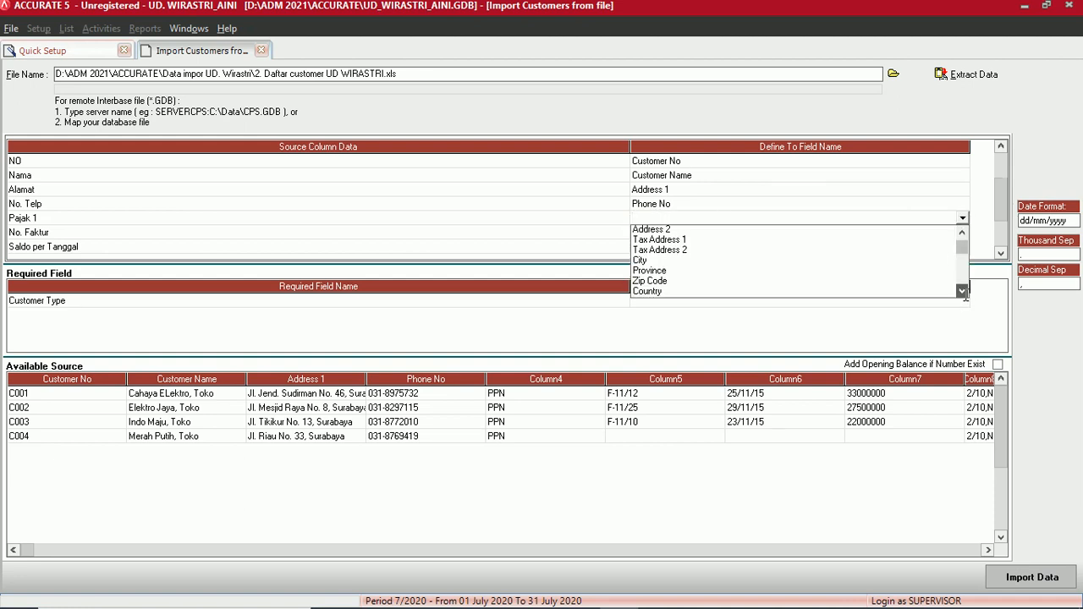
pyautogui.click(962, 291)
pyautogui.click(962, 291)
pyautogui.click(962, 291)
pyautogui.click(963, 291)
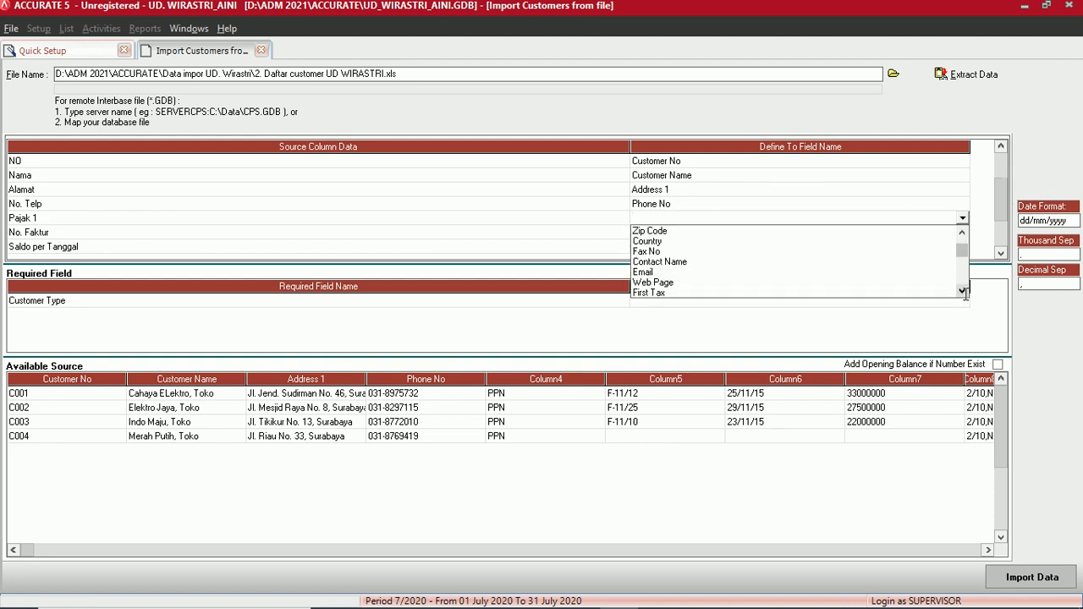
pyautogui.click(962, 291)
pyautogui.click(662, 282)
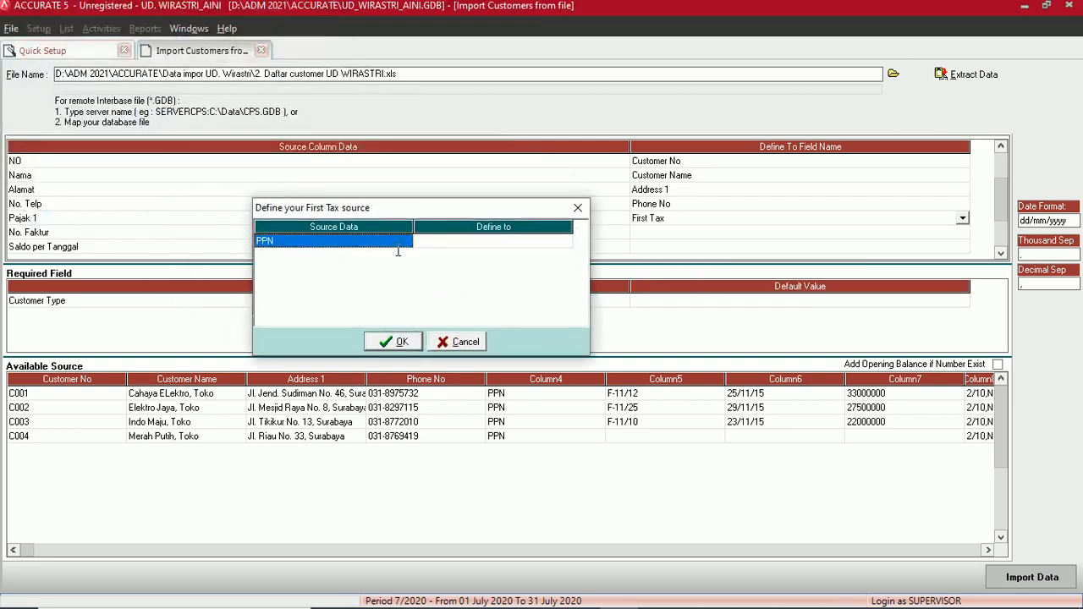
pyautogui.click(520, 246)
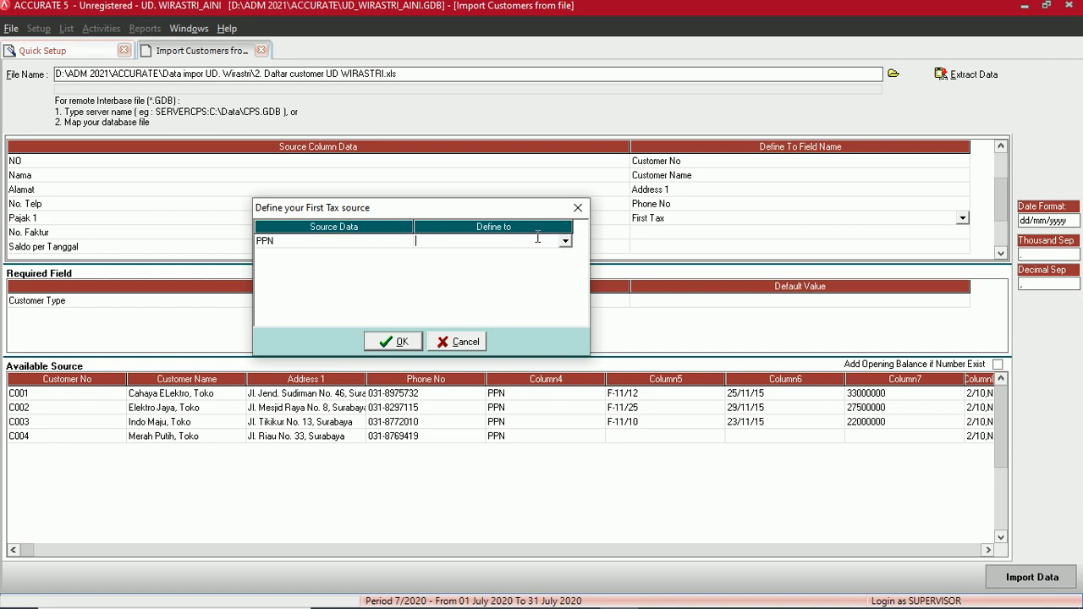
pyautogui.click(565, 242)
pyautogui.click(426, 254)
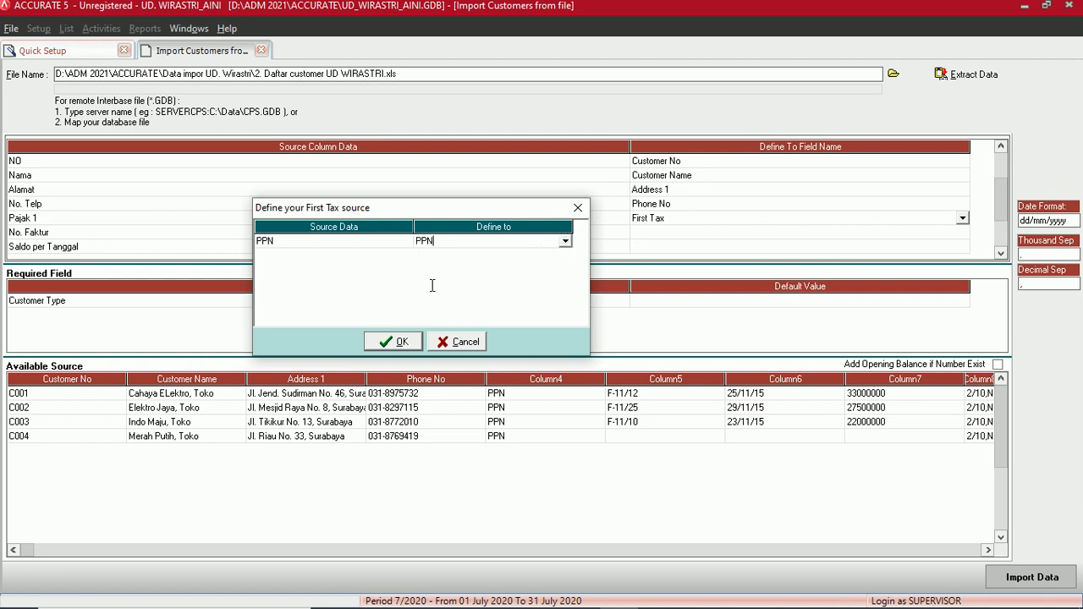
pyautogui.click(385, 341)
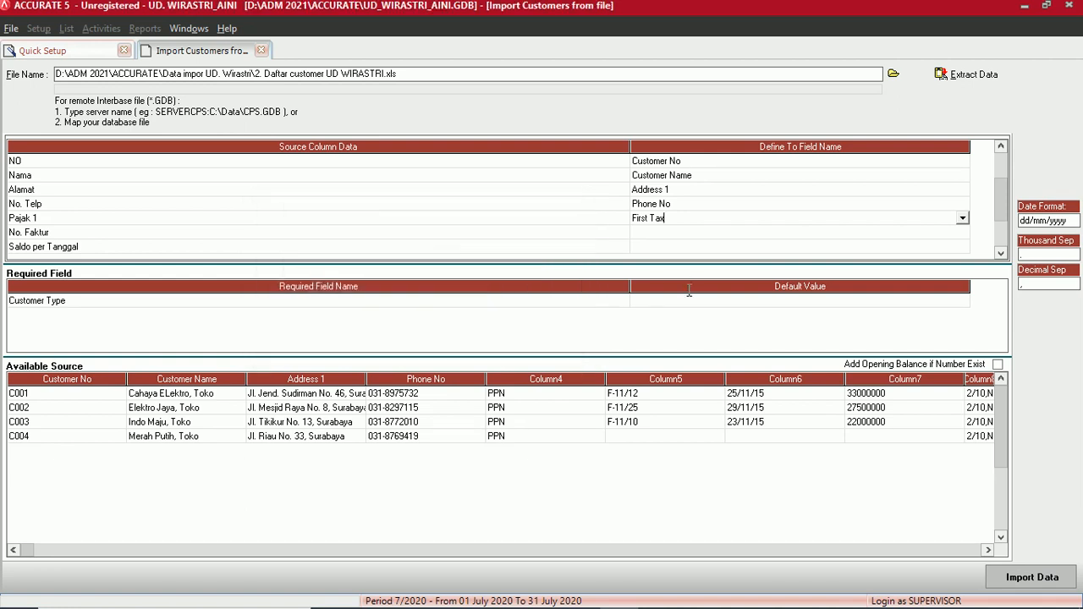
# - Map No. Faktur to Invoice No. OB and Saldo per Tanggal to As of Balance
pyautogui.click(652, 231)
pyautogui.click(962, 232)
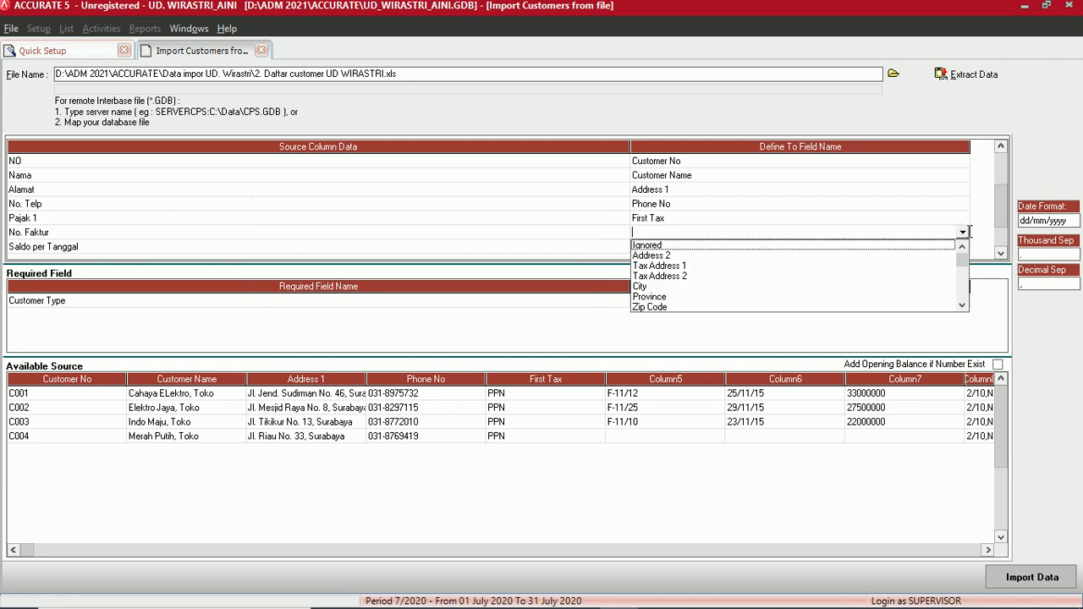
pyautogui.click(962, 305)
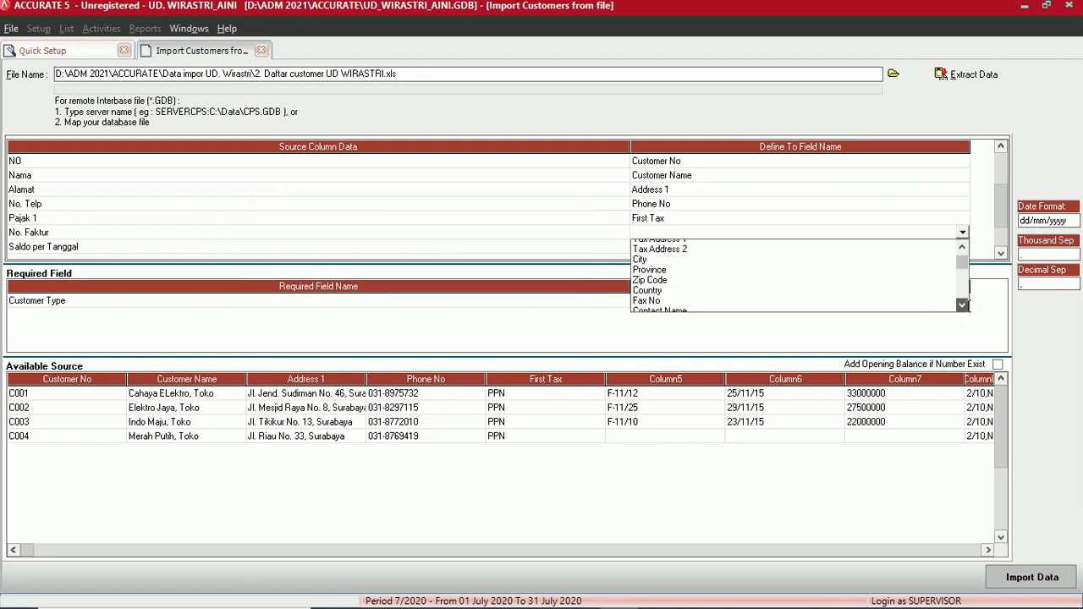
pyautogui.click(966, 305)
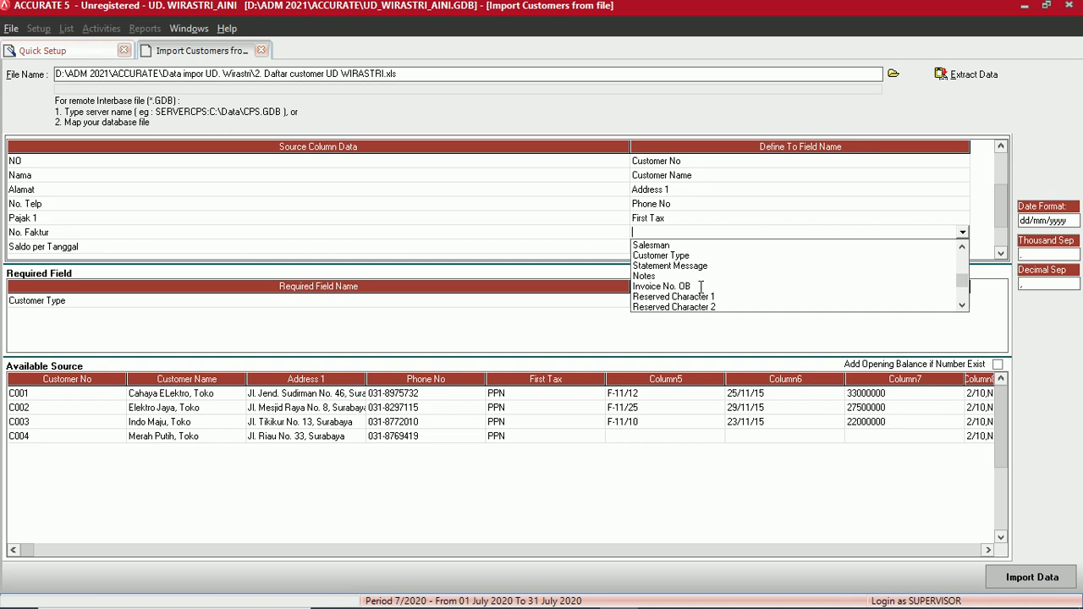
pyautogui.click(647, 288)
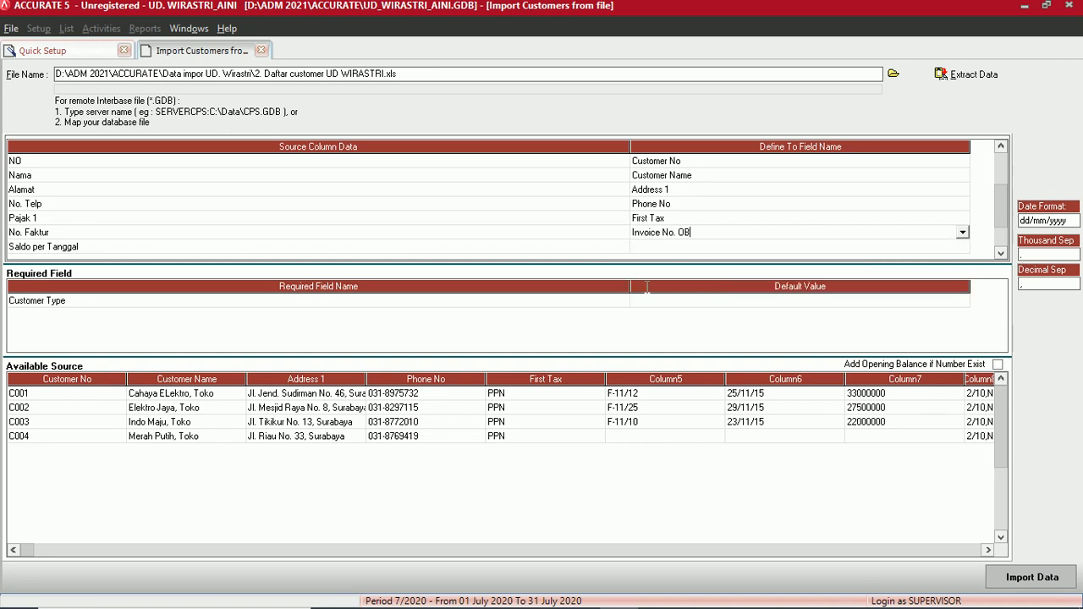
pyautogui.click(672, 245)
pyautogui.click(932, 247)
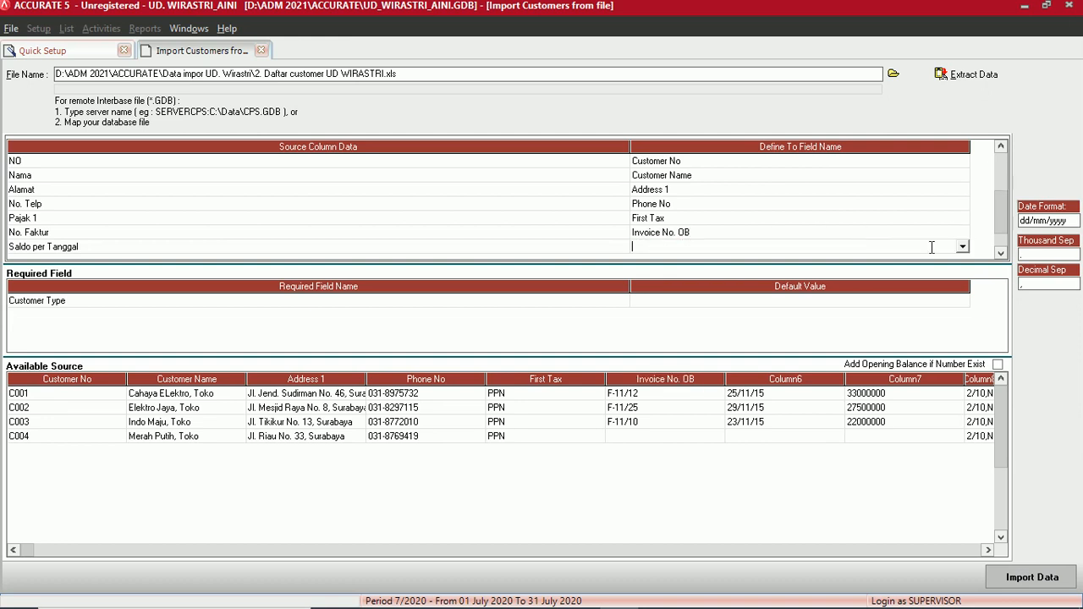
pyautogui.click(962, 246)
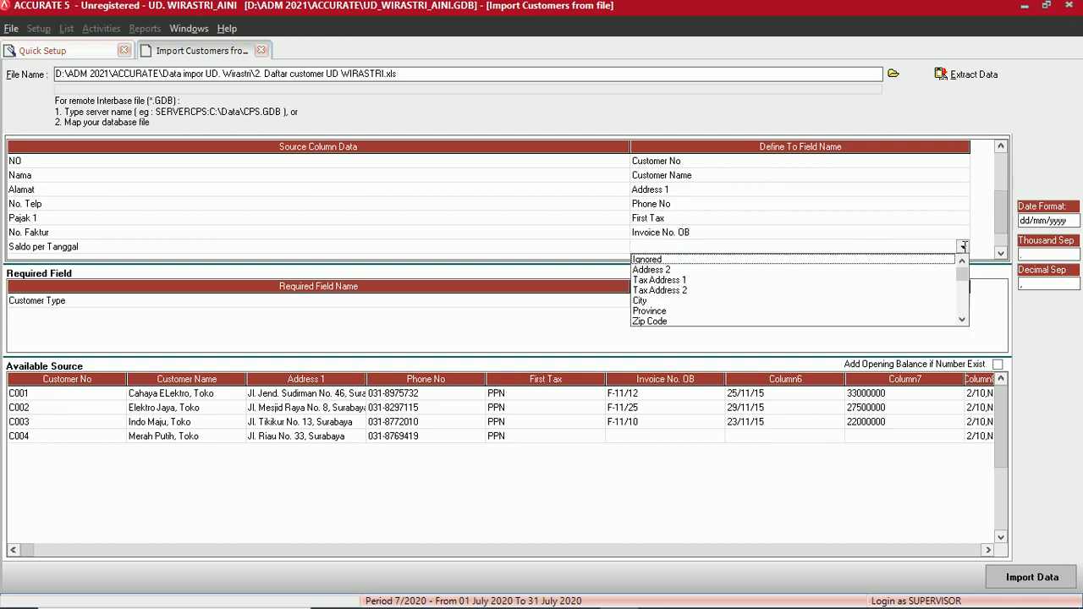
pyautogui.click(963, 320)
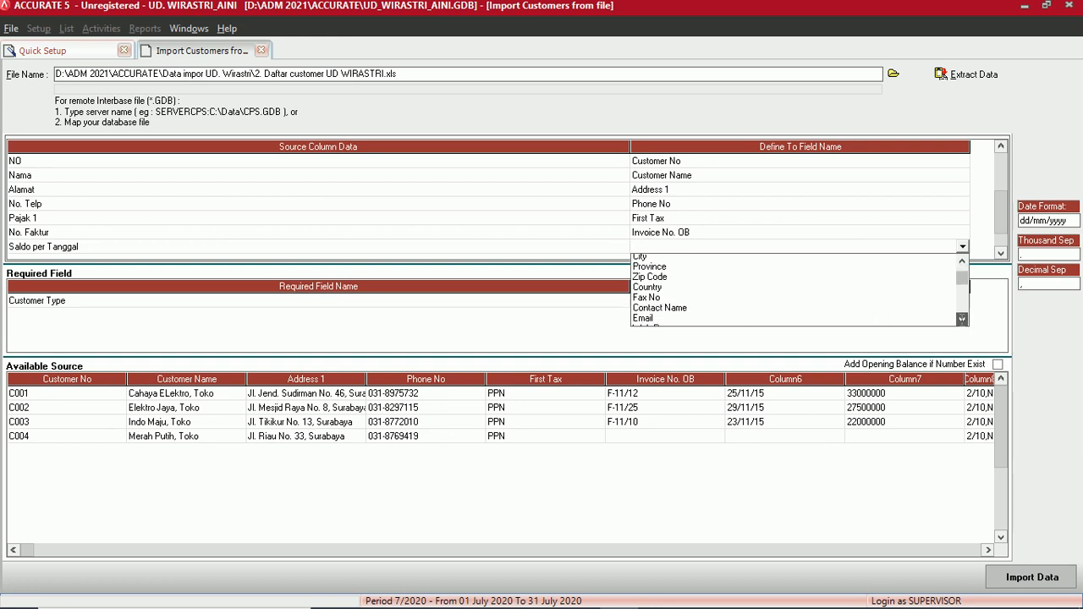
pyautogui.moveTo(962, 319); pyautogui.dragTo(962, 319)
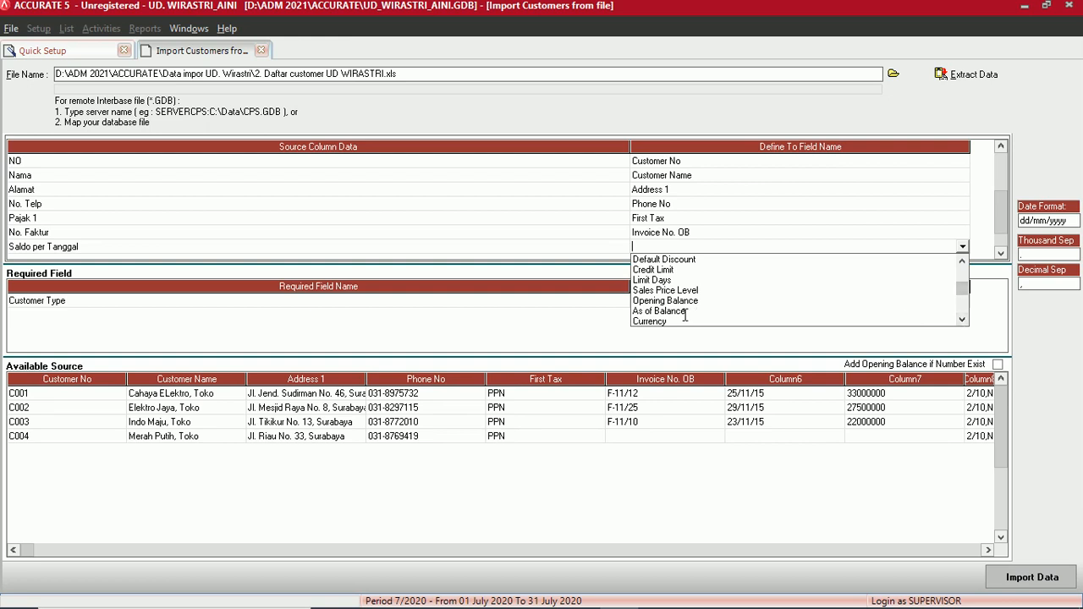
pyautogui.click(668, 311)
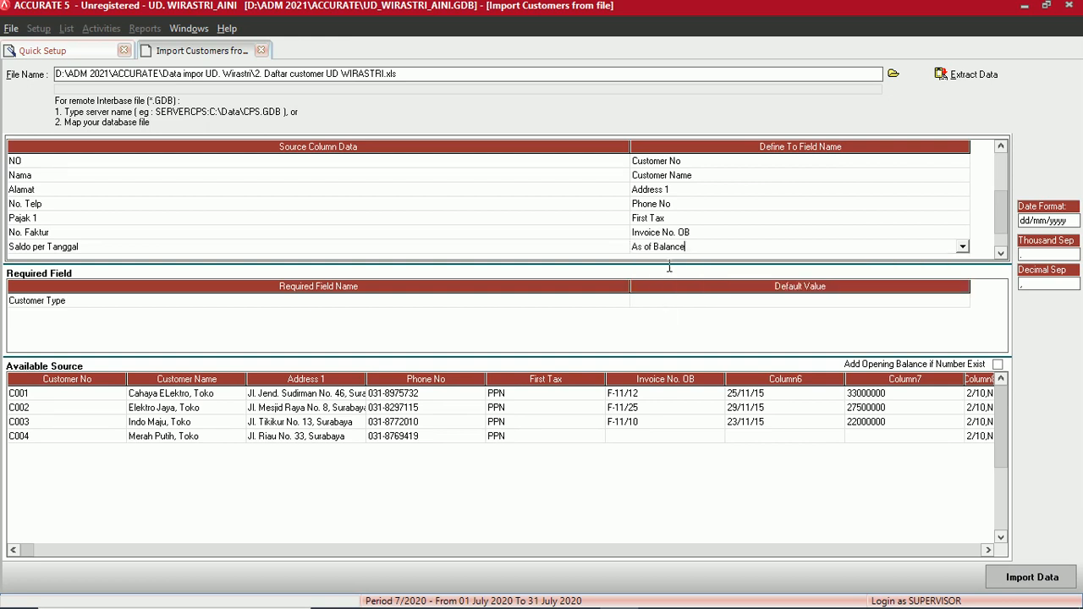
# - Map saldo to Opening Balance and Termin to Term
pyautogui.click(1000, 248)
pyautogui.click(1000, 250)
pyautogui.click(718, 234)
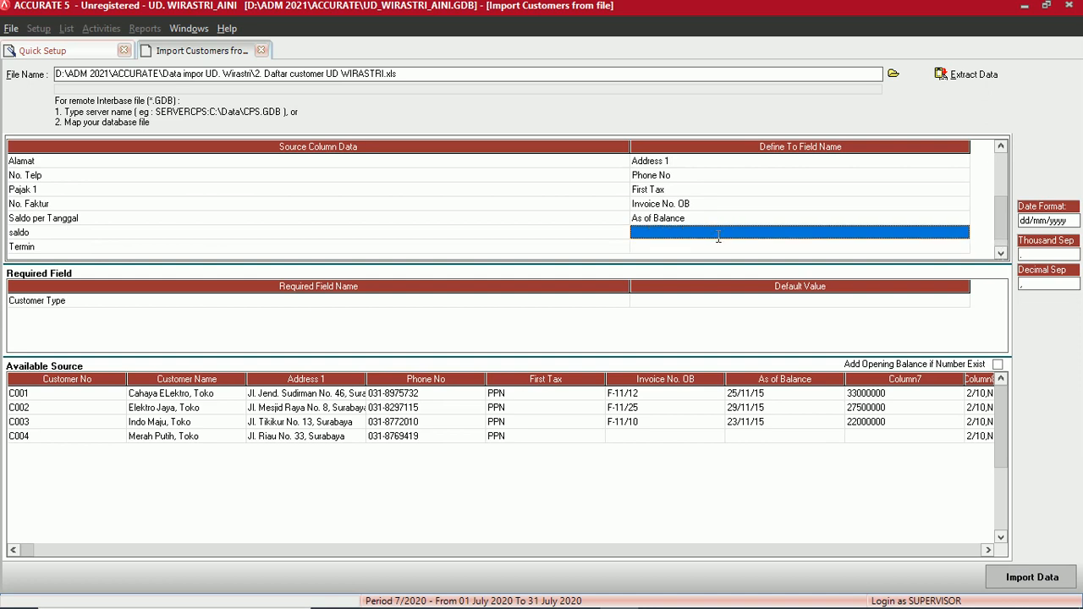
pyautogui.click(722, 232)
pyautogui.click(962, 232)
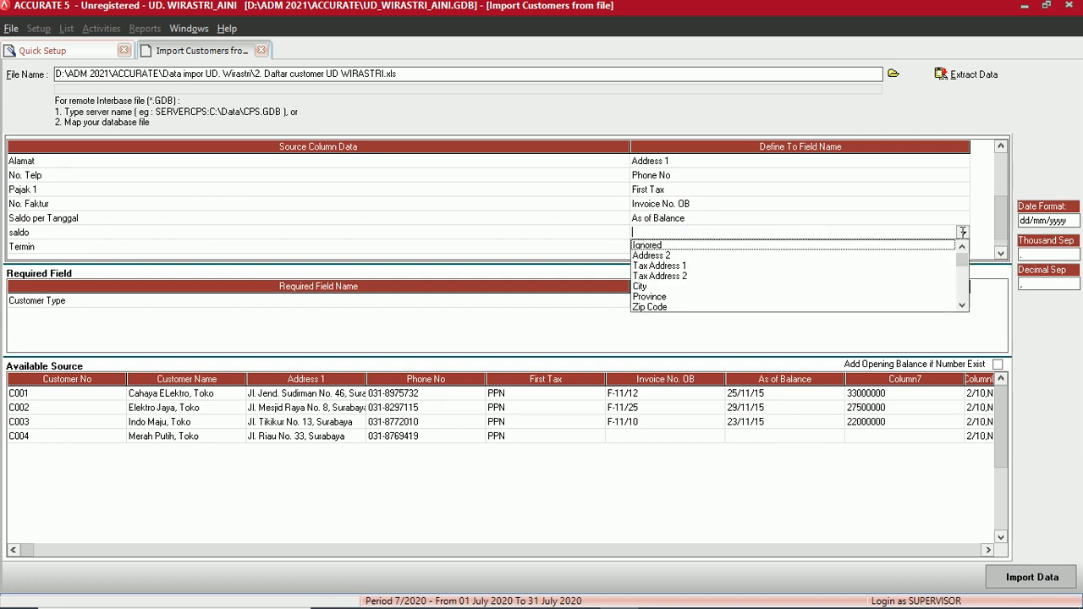
pyautogui.click(962, 305)
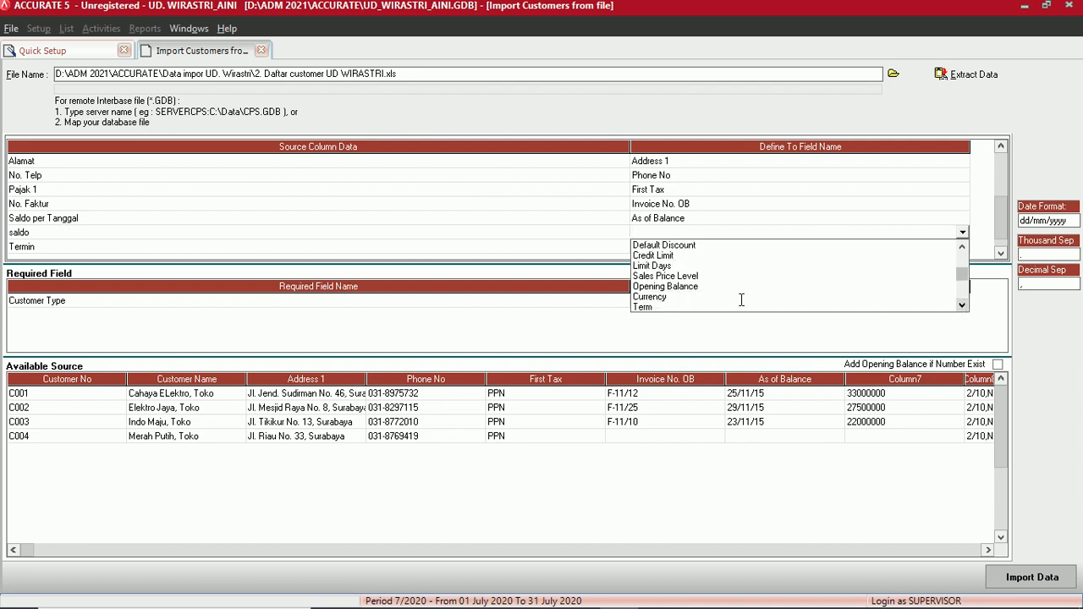
pyautogui.click(704, 287)
pyautogui.click(657, 247)
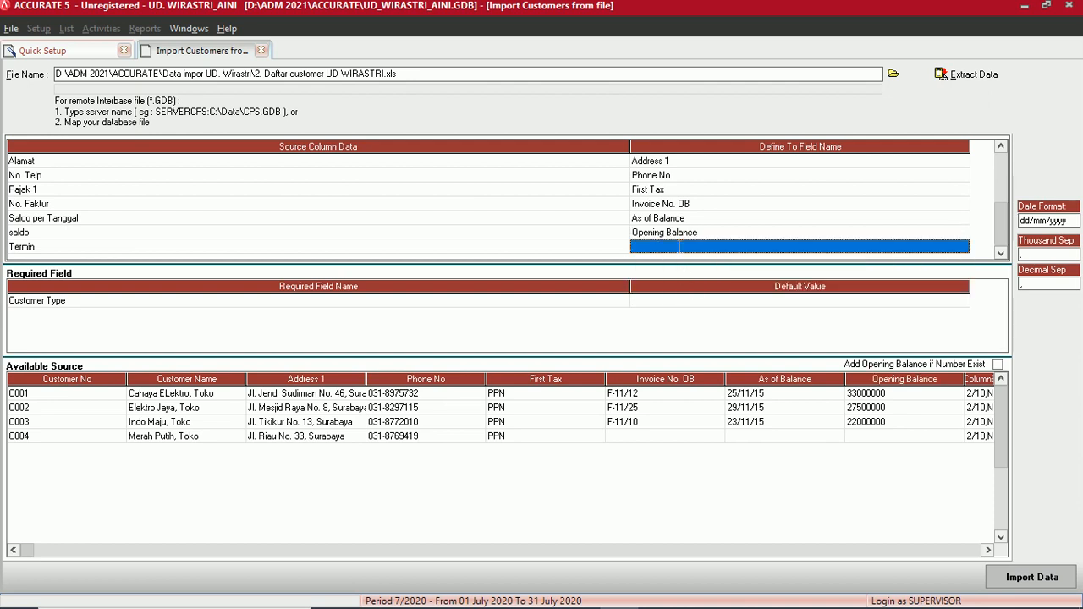
pyautogui.click(962, 247)
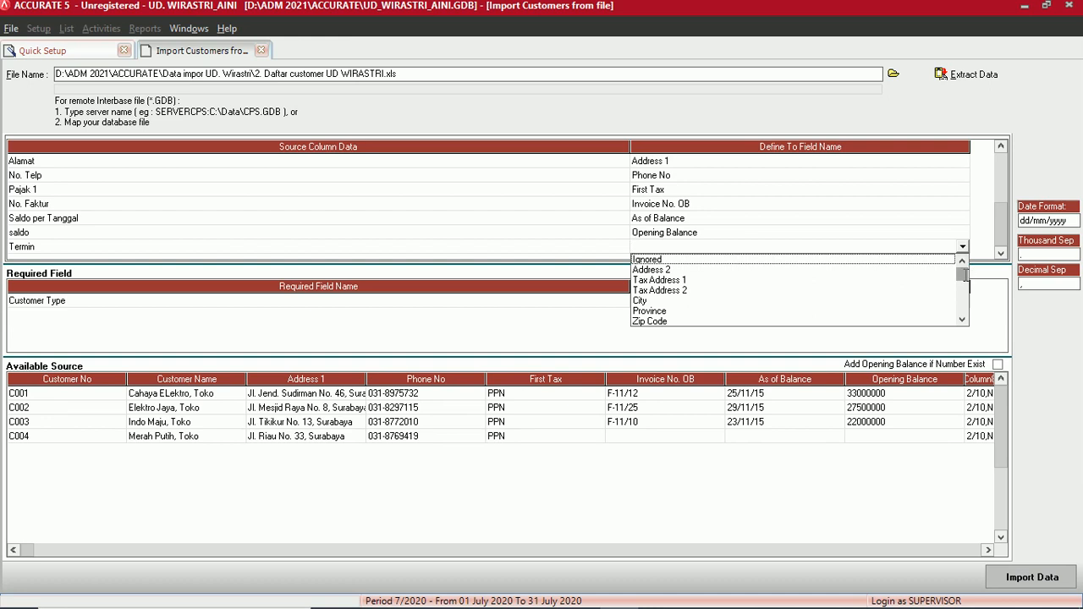
pyautogui.click(961, 319)
pyautogui.moveTo(962, 319); pyautogui.dragTo(961, 319)
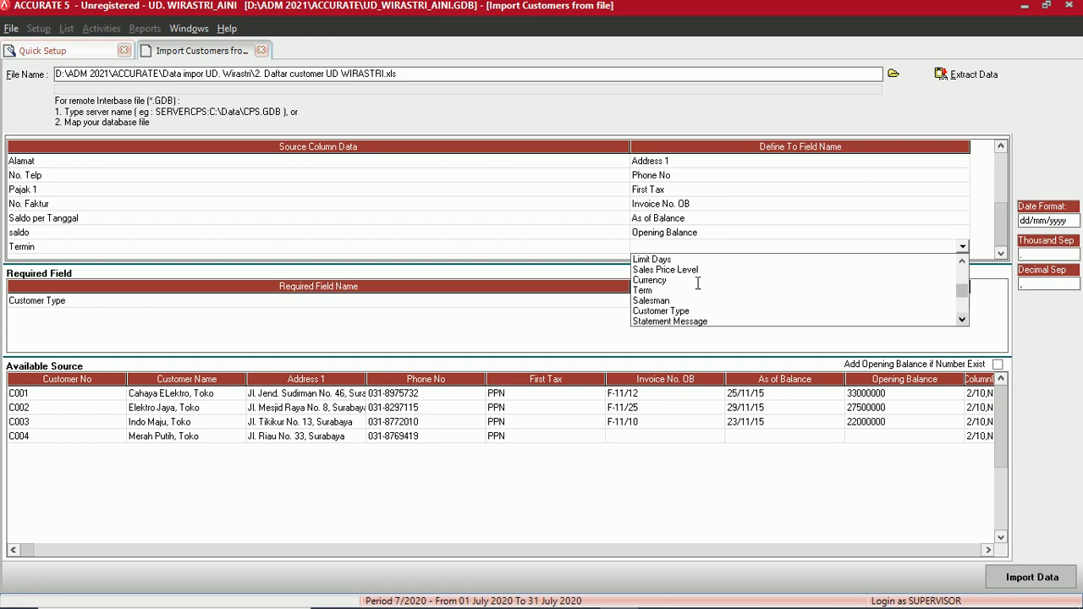
pyautogui.click(648, 294)
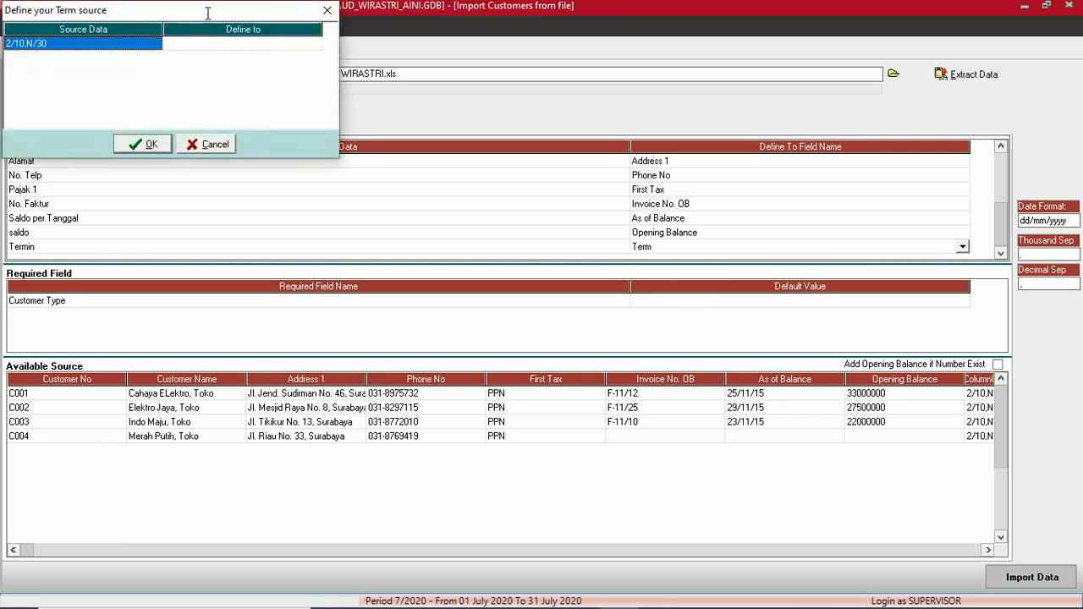
# - Map the spreadsheet term 2/10,N/30 to the existing 2/10 n/30 payment term
pyautogui.click(463, 247)
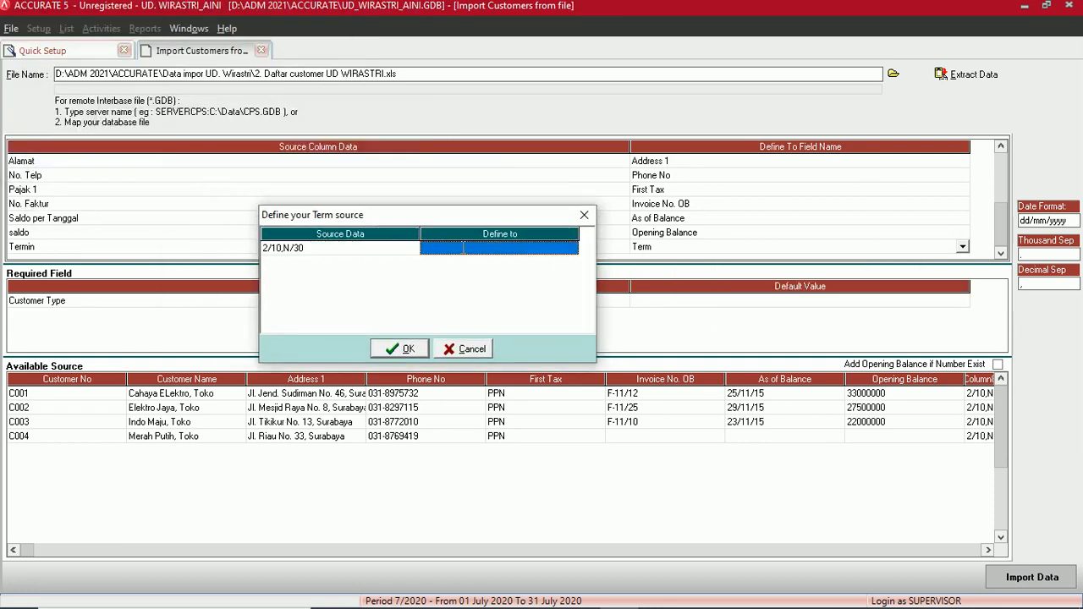
pyautogui.click(531, 248)
pyautogui.click(572, 248)
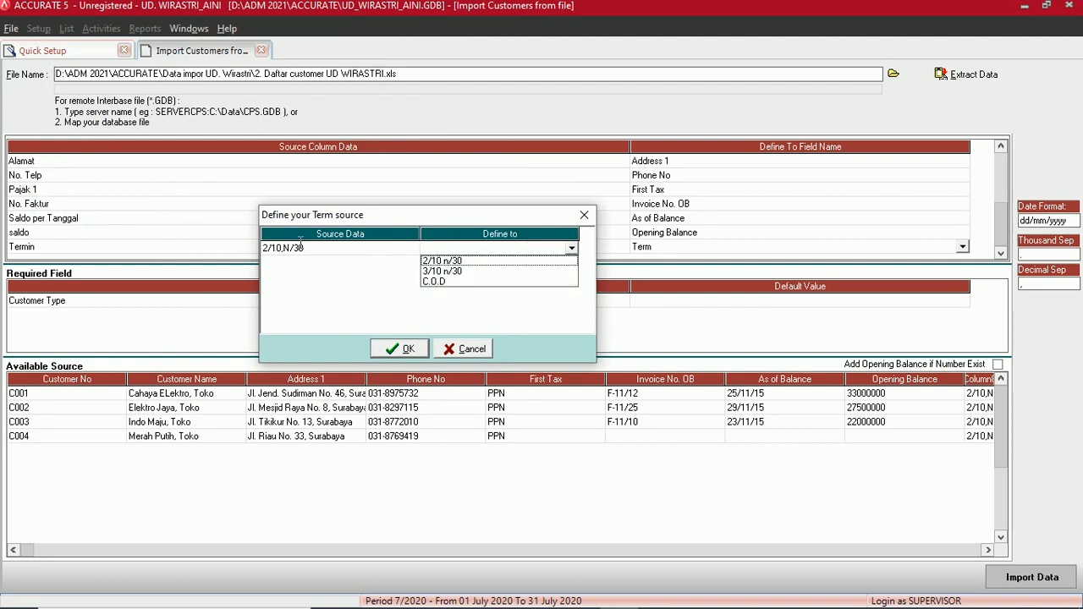
pyautogui.click(464, 262)
pyautogui.click(411, 347)
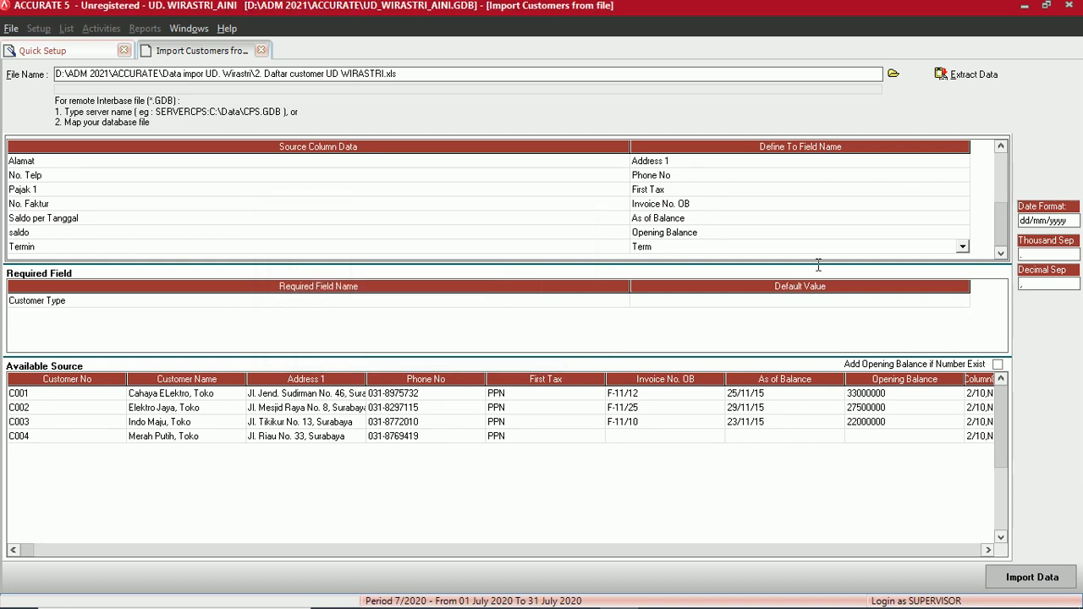
pyautogui.click(844, 303)
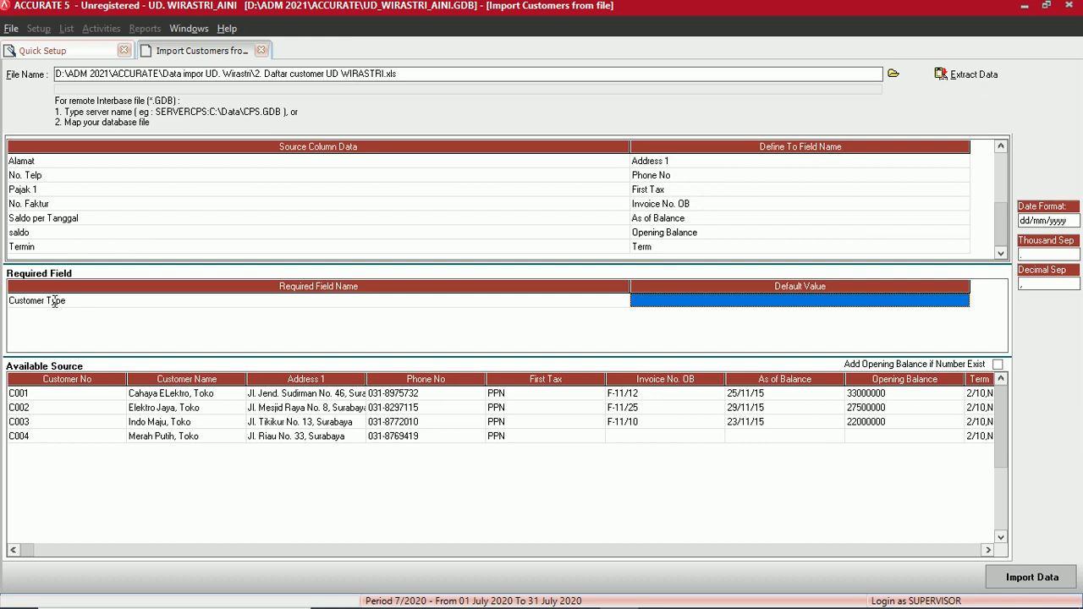
# - Set the Customer Type default value to General and run Import Data
pyautogui.click(709, 293)
pyautogui.click(725, 302)
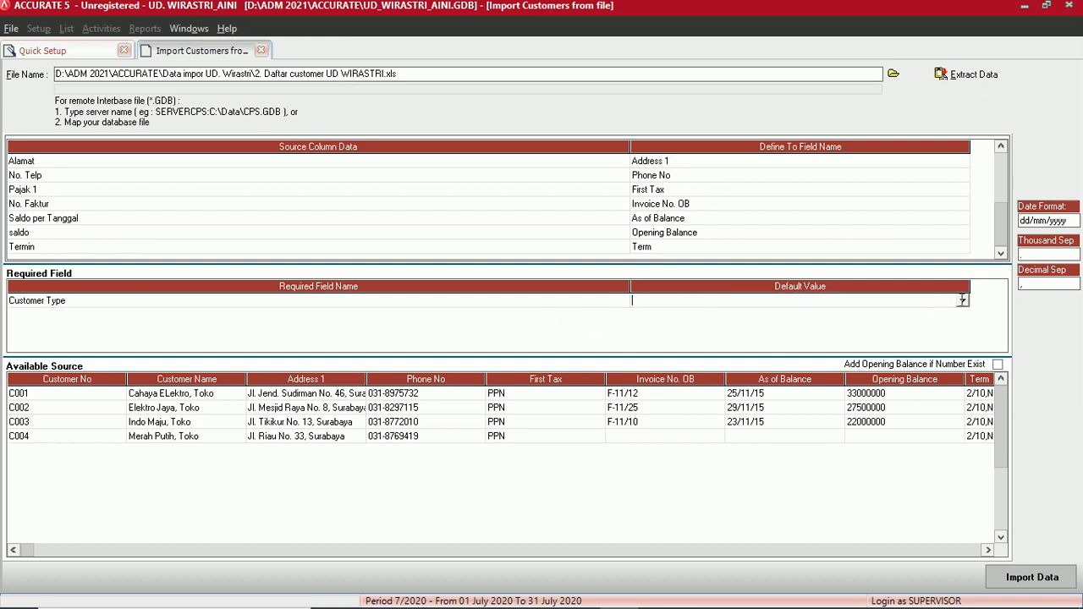
pyautogui.click(963, 300)
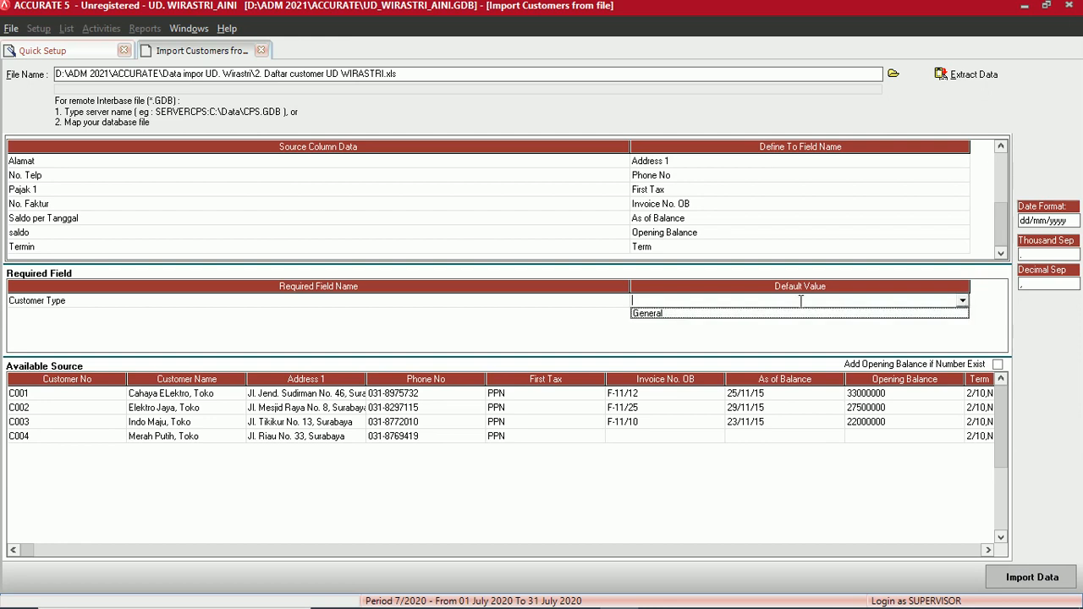
pyautogui.click(656, 314)
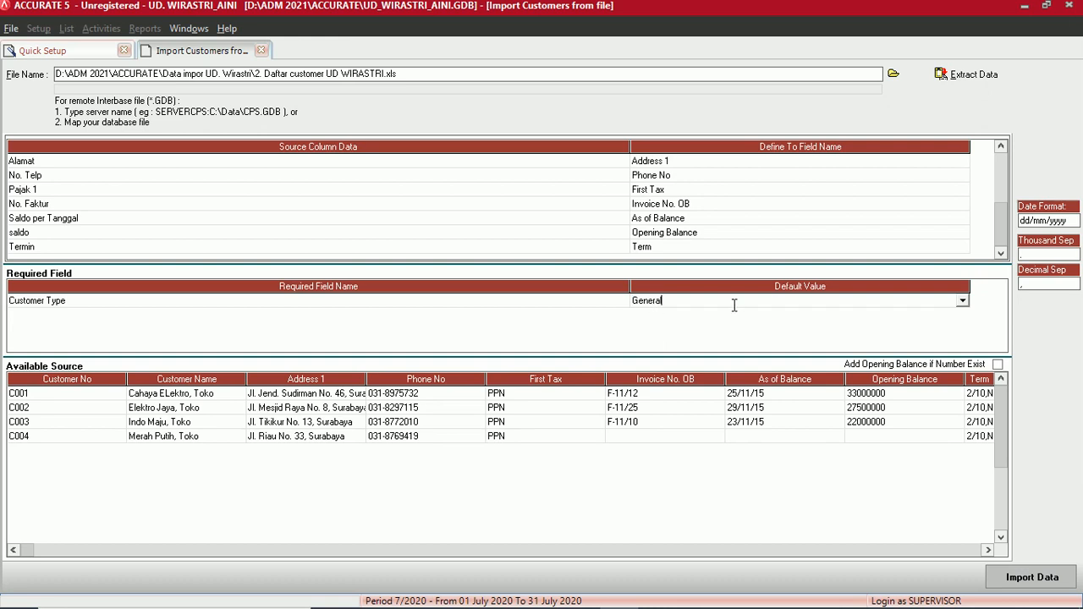
pyautogui.click(1048, 578)
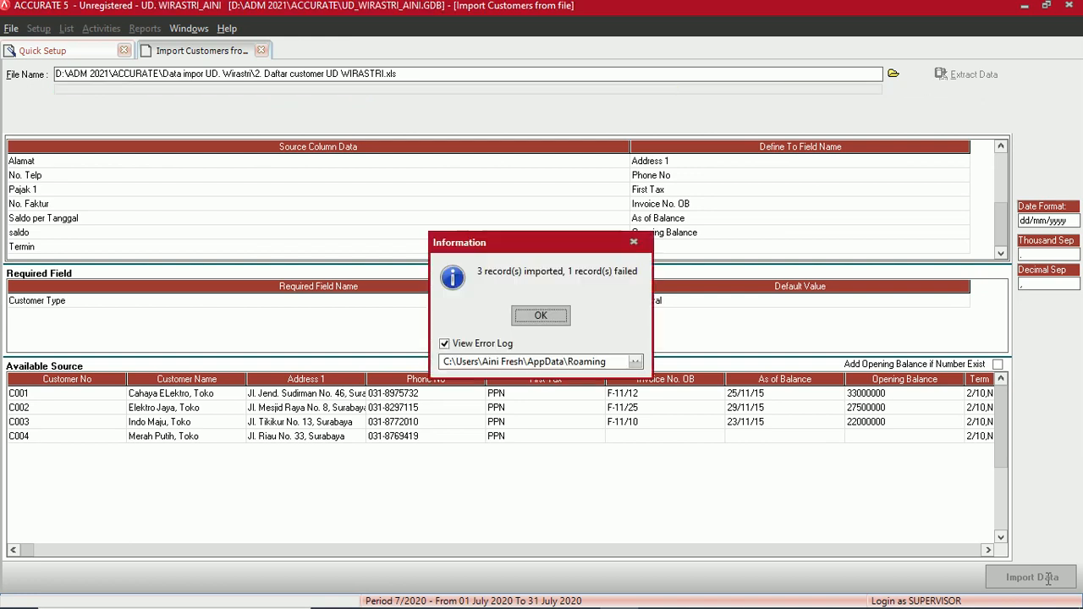
# - Review the Notepad import error log reporting C001 already exists, then close it
pyautogui.click(542, 315)
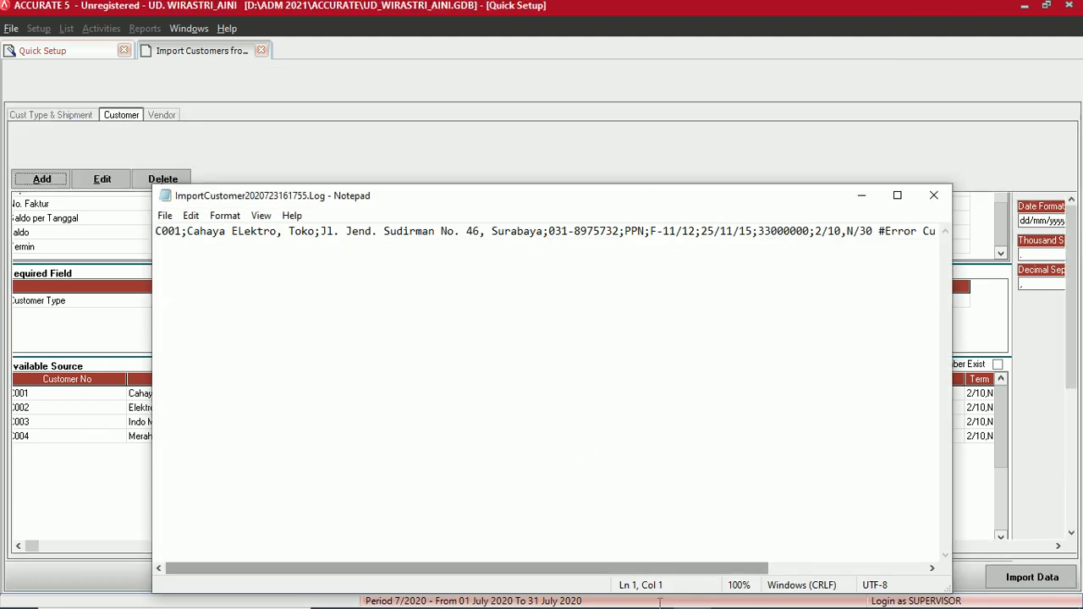
pyautogui.click(617, 593)
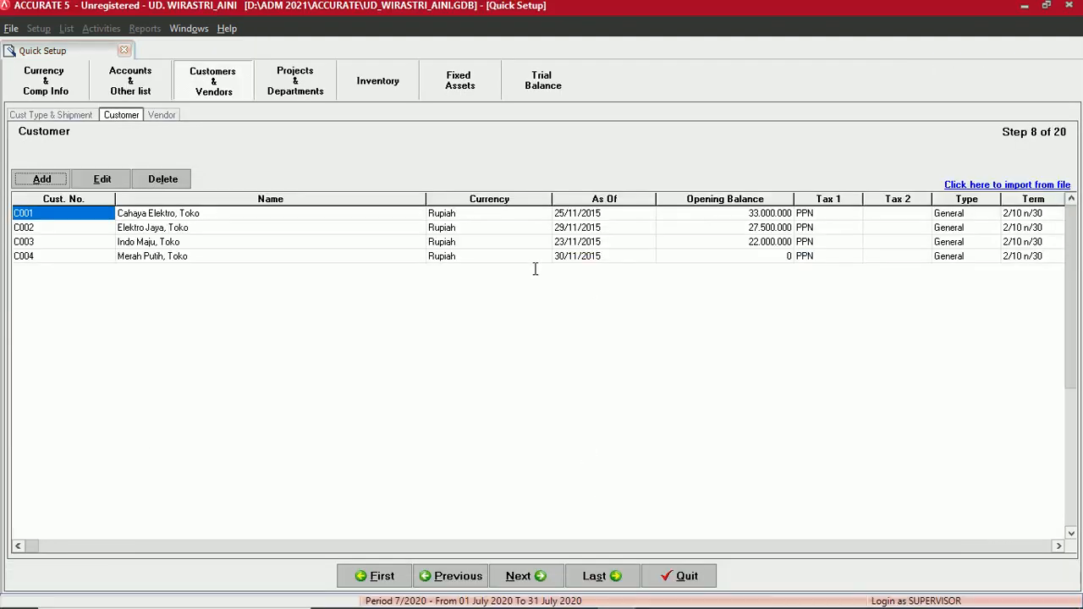
pyautogui.moveTo(690, 598)
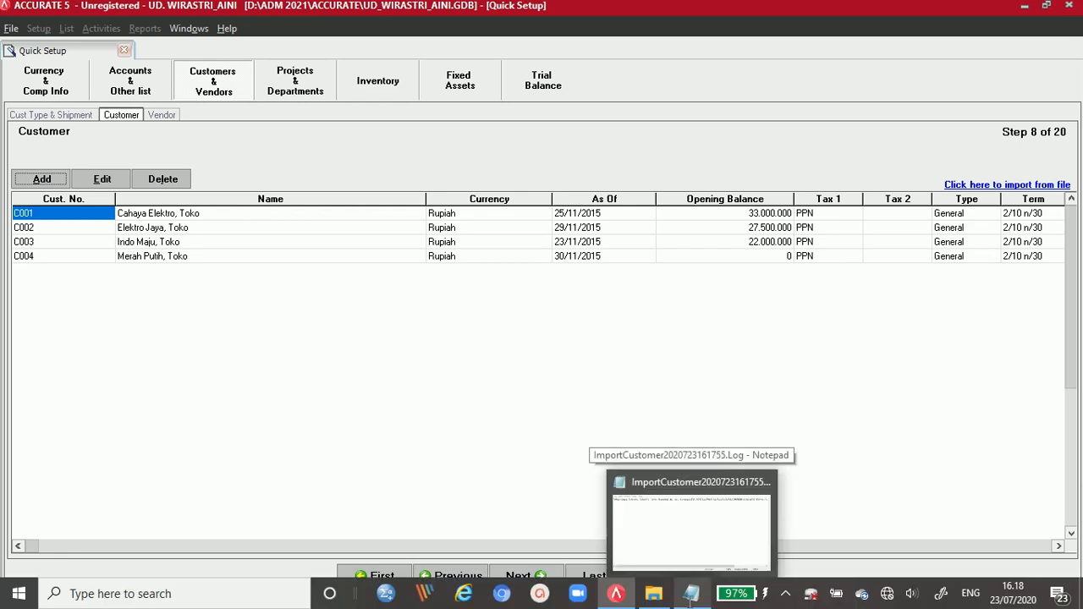
pyautogui.click(690, 594)
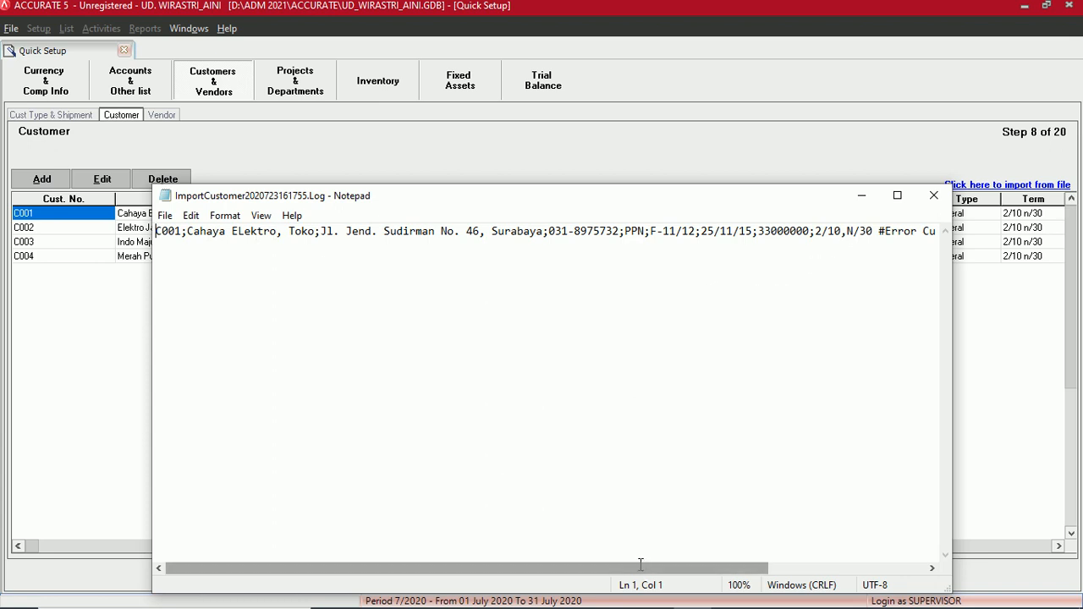
pyautogui.moveTo(640, 565); pyautogui.dragTo(797, 564)
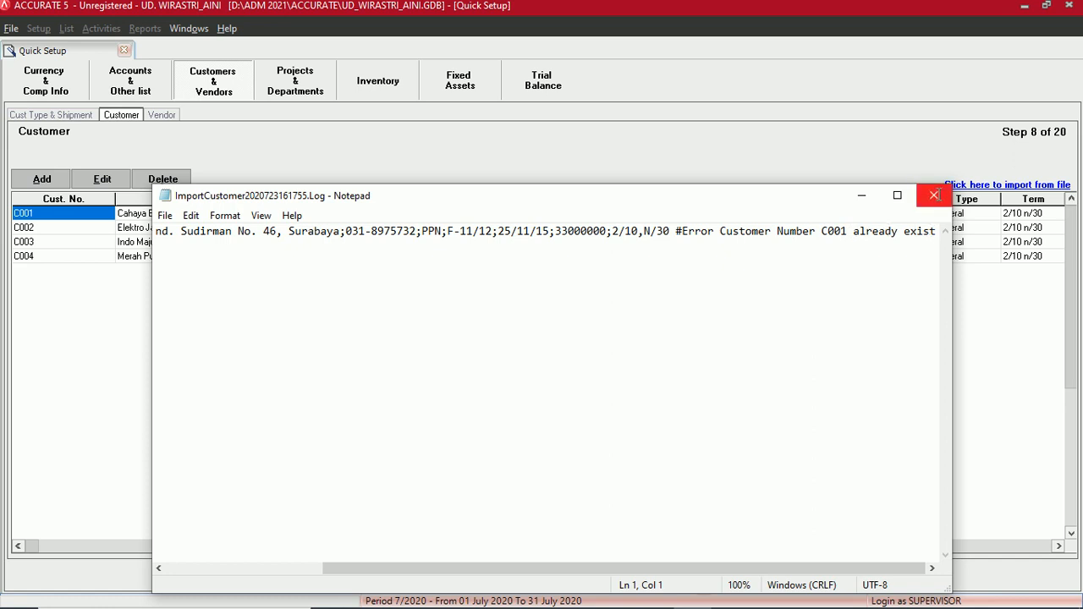
pyautogui.click(934, 195)
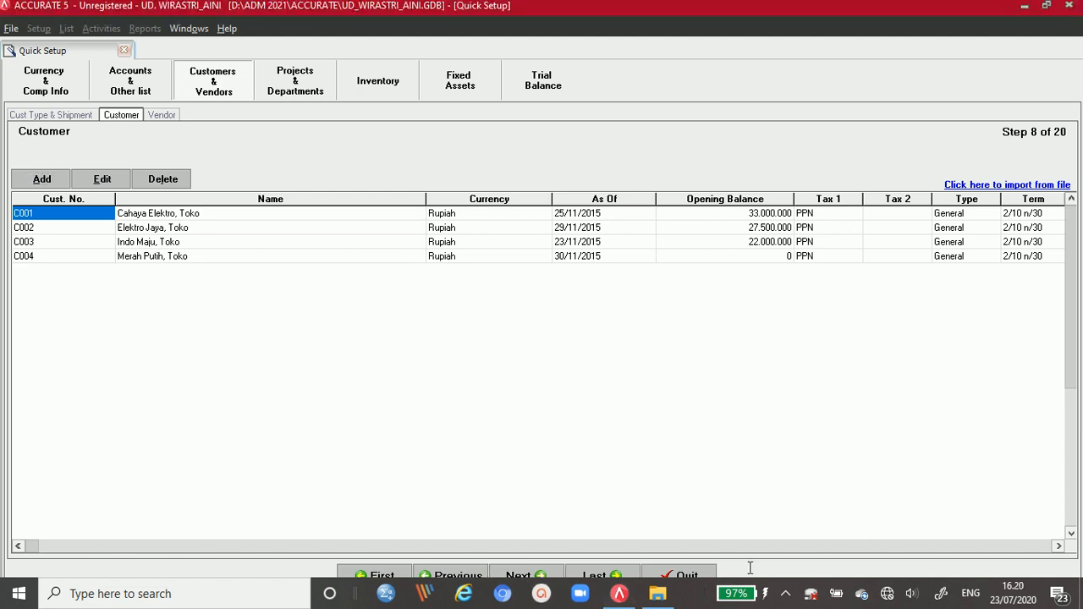
# - Advance Quick Setup to Step 9 of 20, the Vendor list
pyautogui.click(526, 576)
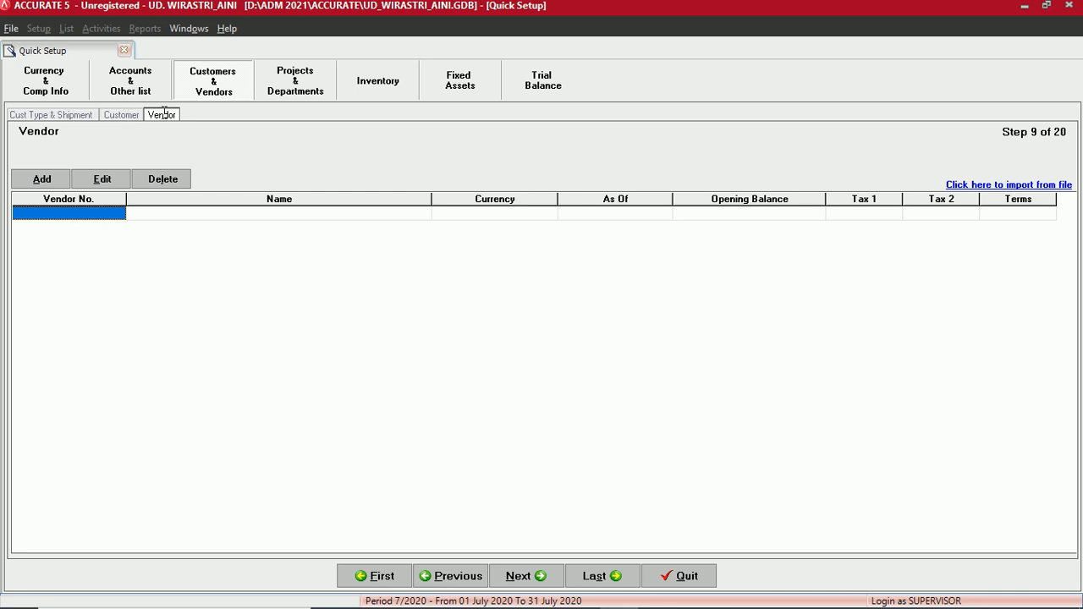
# - Add vendor S001 named 'Supa, PT' and enter its street address
pyautogui.click(41, 179)
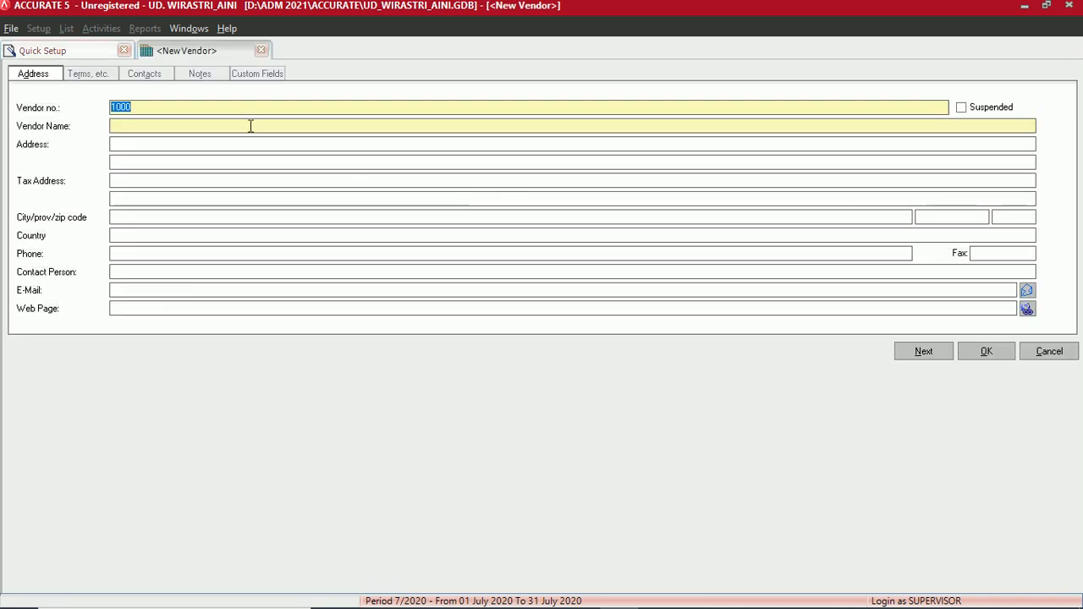
pyautogui.moveTo(133, 109); pyautogui.dragTo(96, 109)
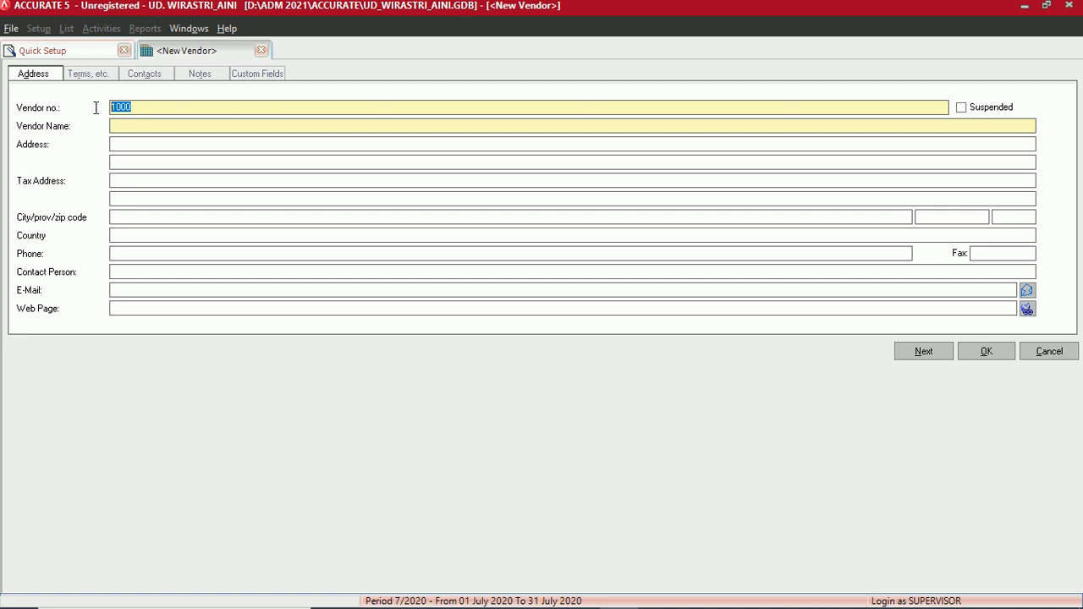
pyautogui.write('S001')
pyautogui.click(123, 128)
pyautogui.write('Supa')
pyautogui.write(',')
pyautogui.write(' PT')
pyautogui.click(136, 144)
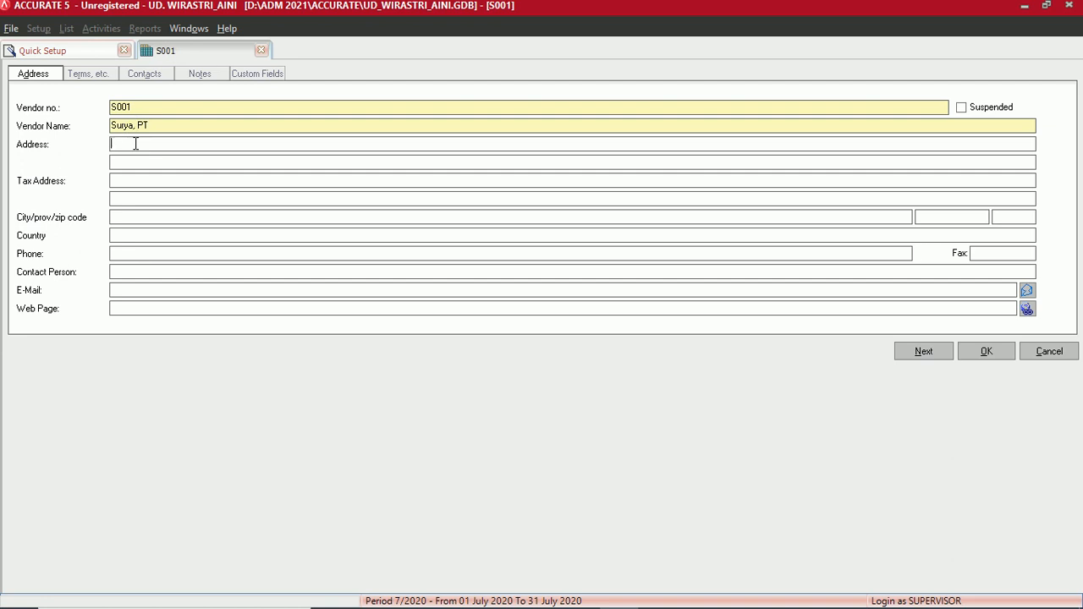
# - Enter city Surabaya, province Jawa Timur, country 'Indnonesia' and the vendor's phone number
pyautogui.click(121, 219)
pyautogui.write('Surabaya')
pyautogui.press('Tab')
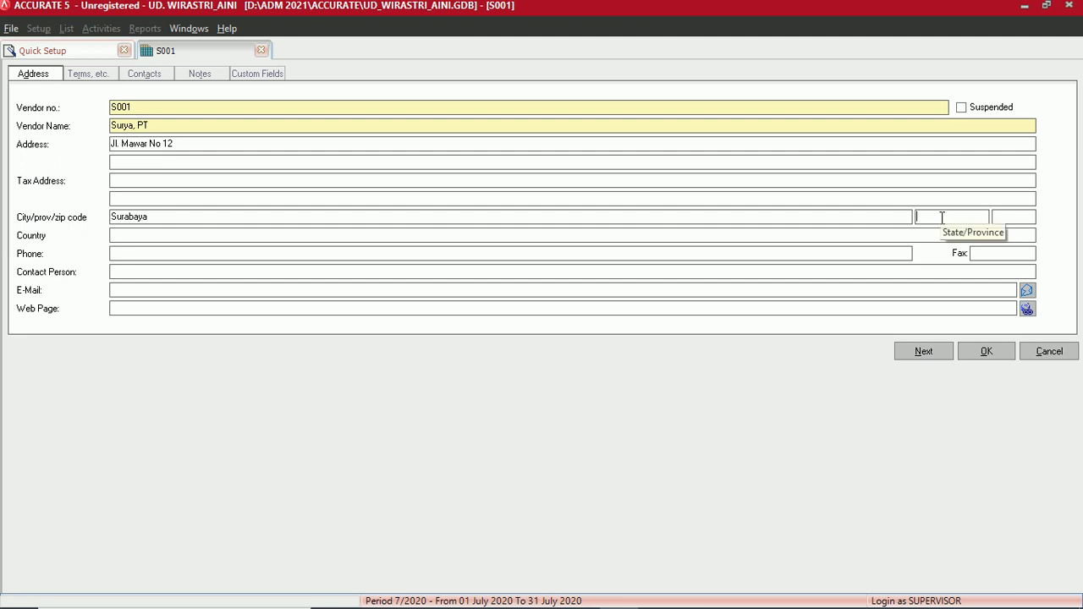
pyautogui.write('Jawa Timur')
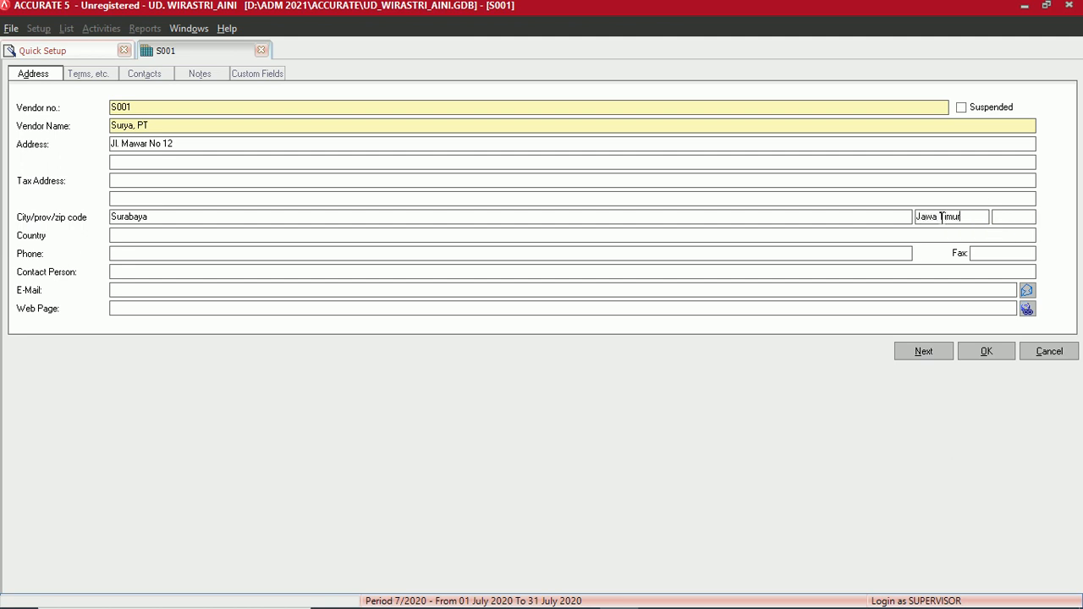
pyautogui.click(158, 235)
pyautogui.write('Indn')
pyautogui.write('onesia')
pyautogui.click(153, 254)
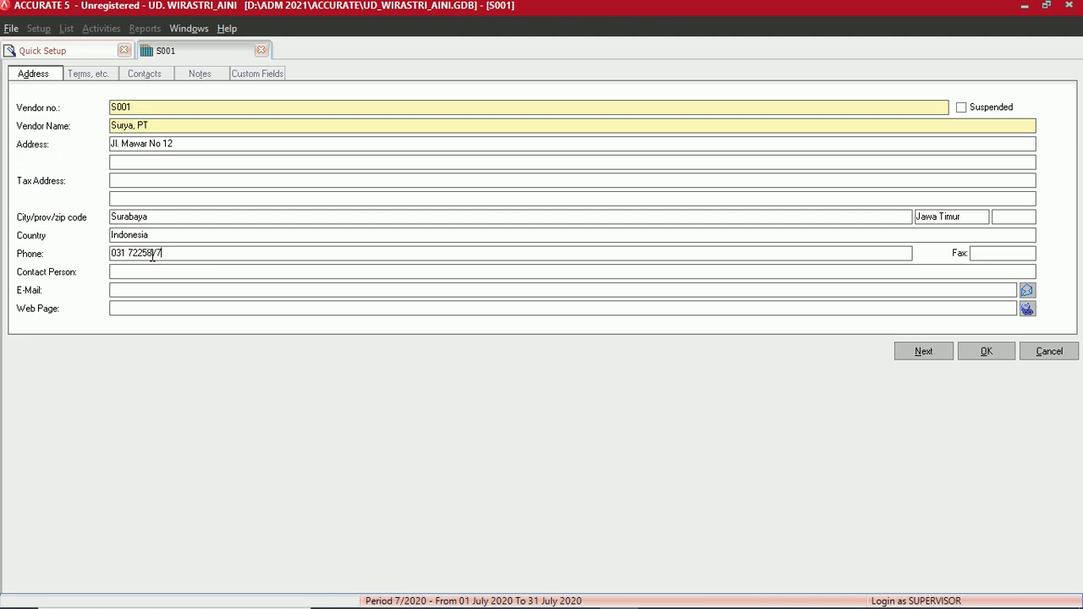
# - Set the vendor's payment terms to 3/10 n/30
pyautogui.click(79, 73)
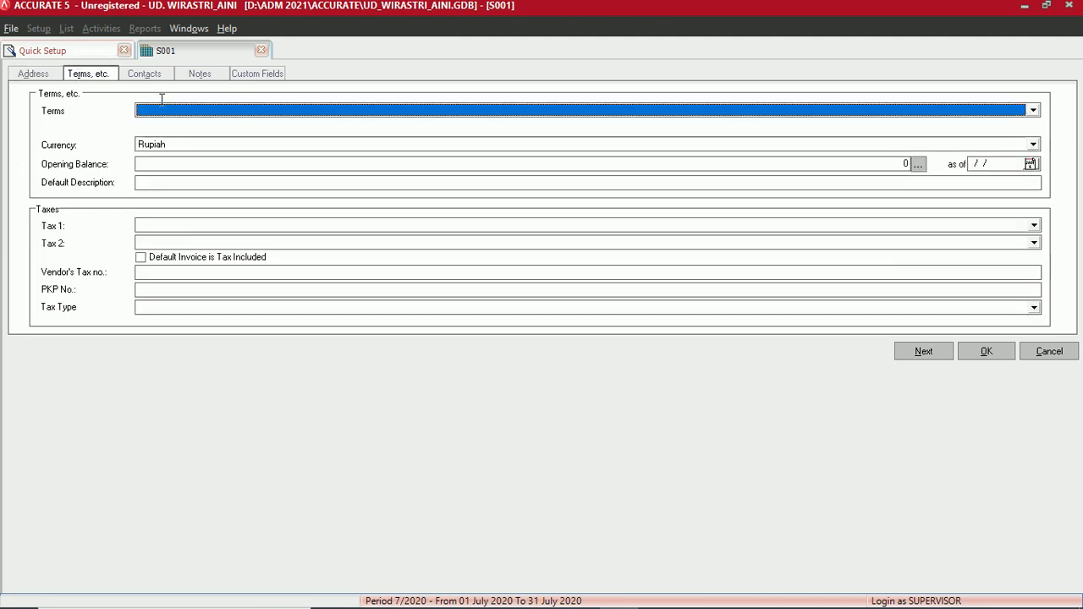
pyautogui.click(166, 111)
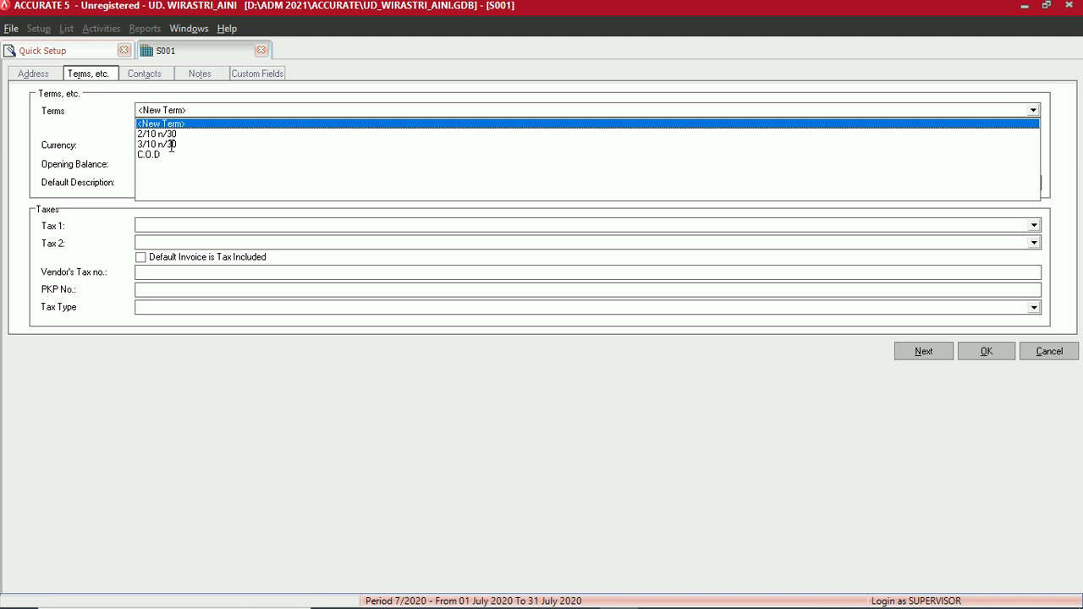
pyautogui.click(170, 144)
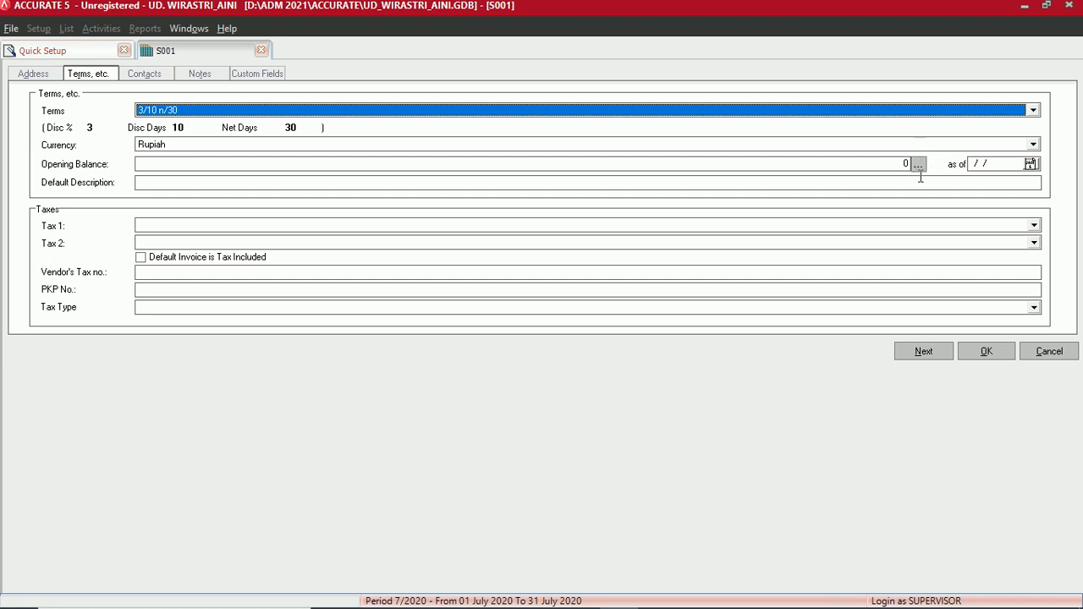
# - Enter S001's opening balance of 22000000 from invoice C.15234 dated 23/11/2015 with 3/10 n/30 terms
pyautogui.click(919, 163)
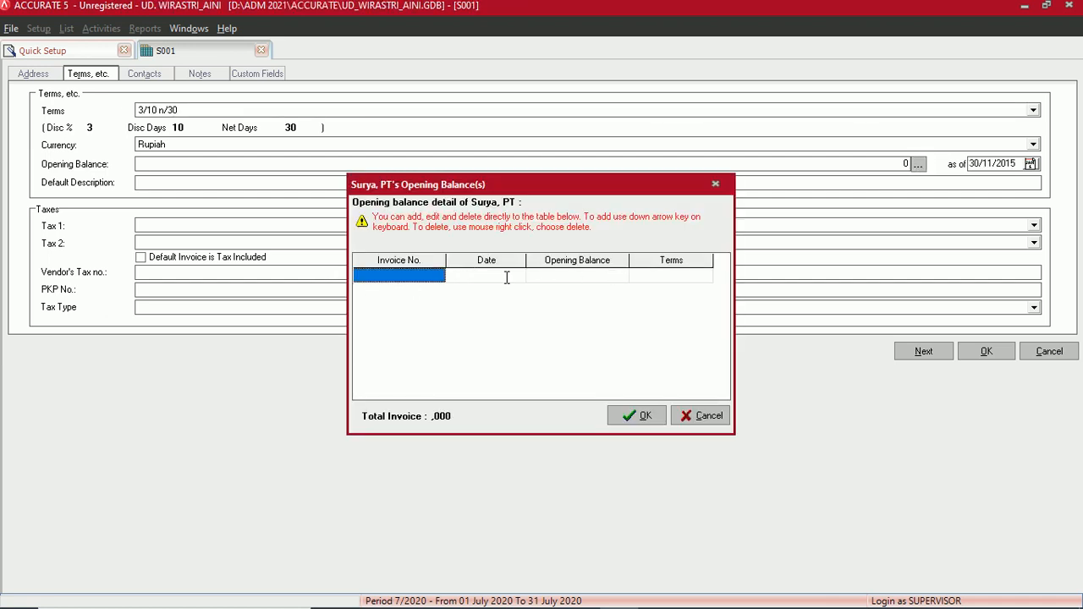
pyautogui.click(398, 275)
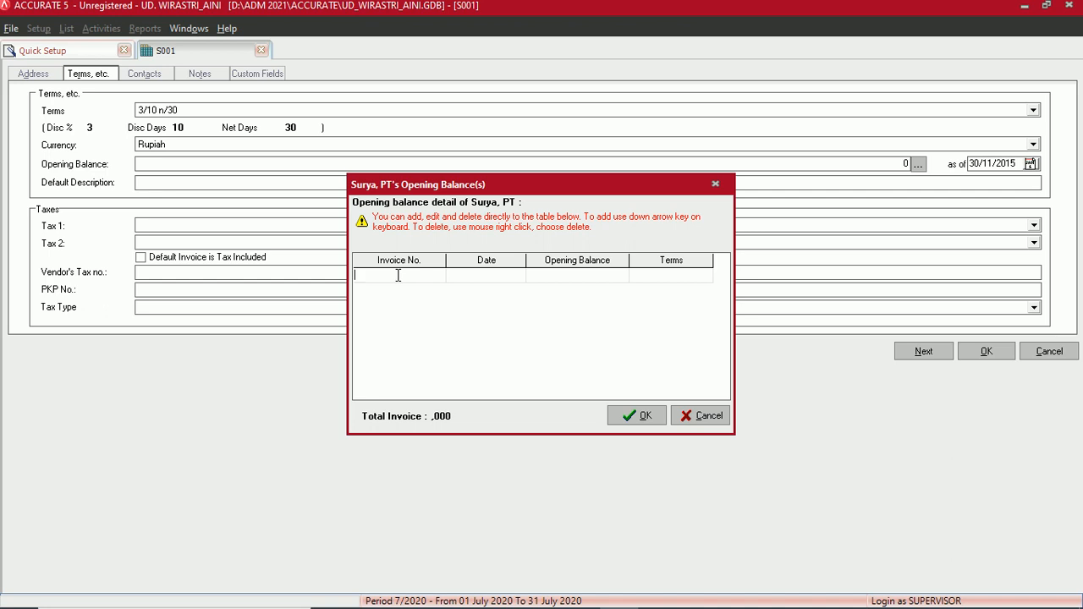
pyautogui.write('C.12')
pyautogui.press('BackSpace')
pyautogui.write('5234')
pyautogui.click(499, 275)
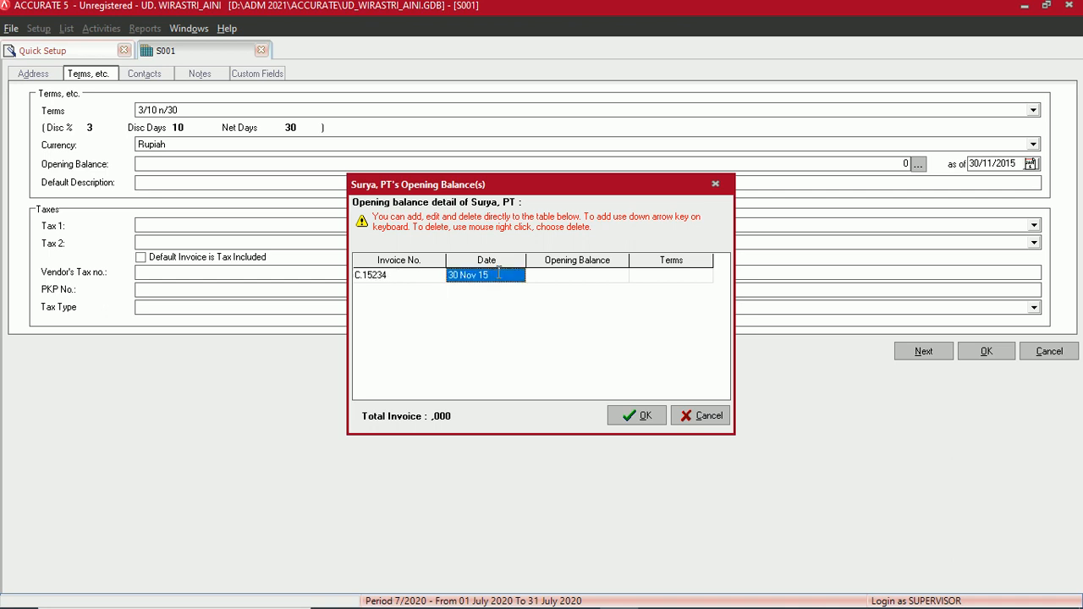
pyautogui.write('23/')
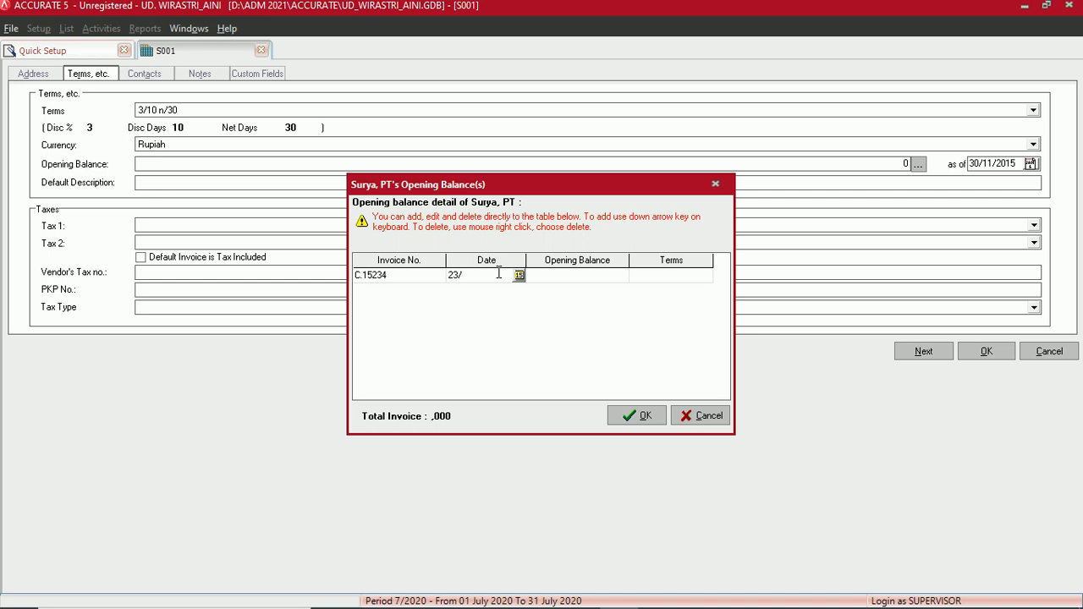
pyautogui.write('11/2015')
pyautogui.press('Tab')
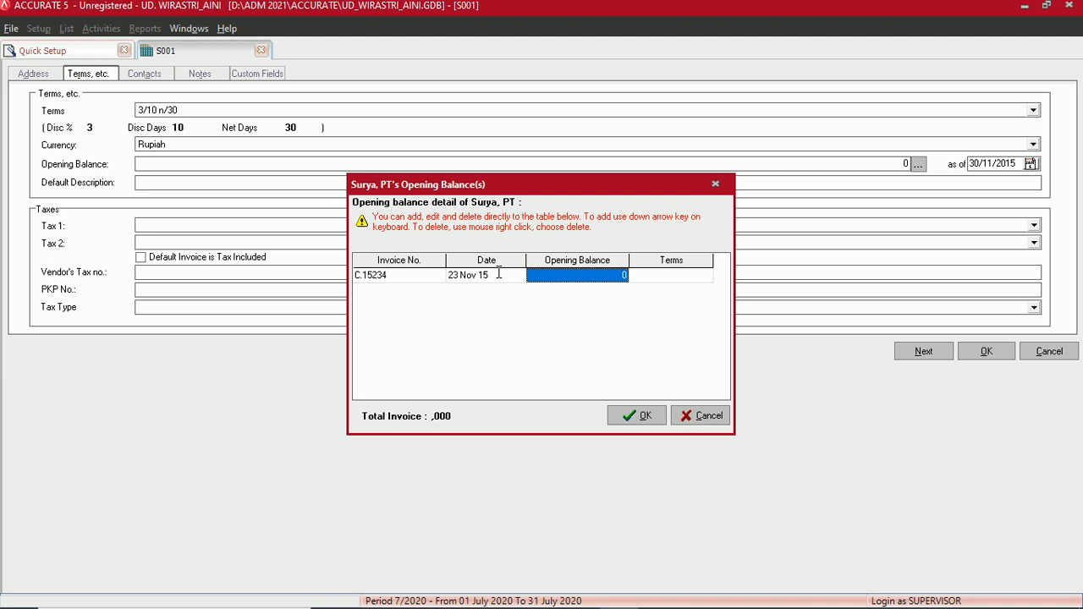
pyautogui.write('220')
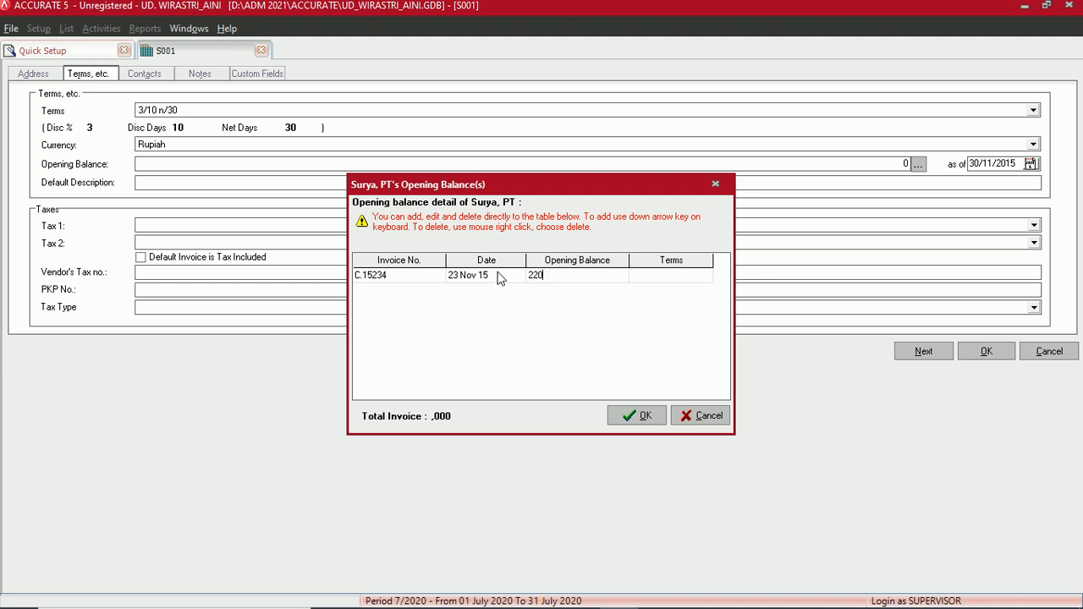
pyautogui.write('00000')
pyautogui.press('Tab')
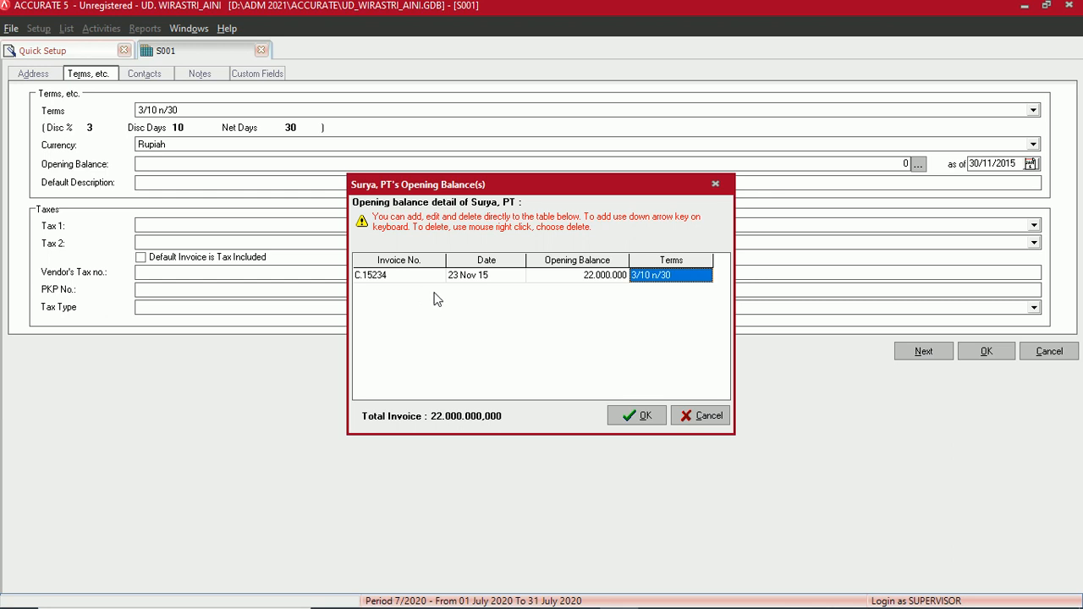
pyautogui.click(641, 417)
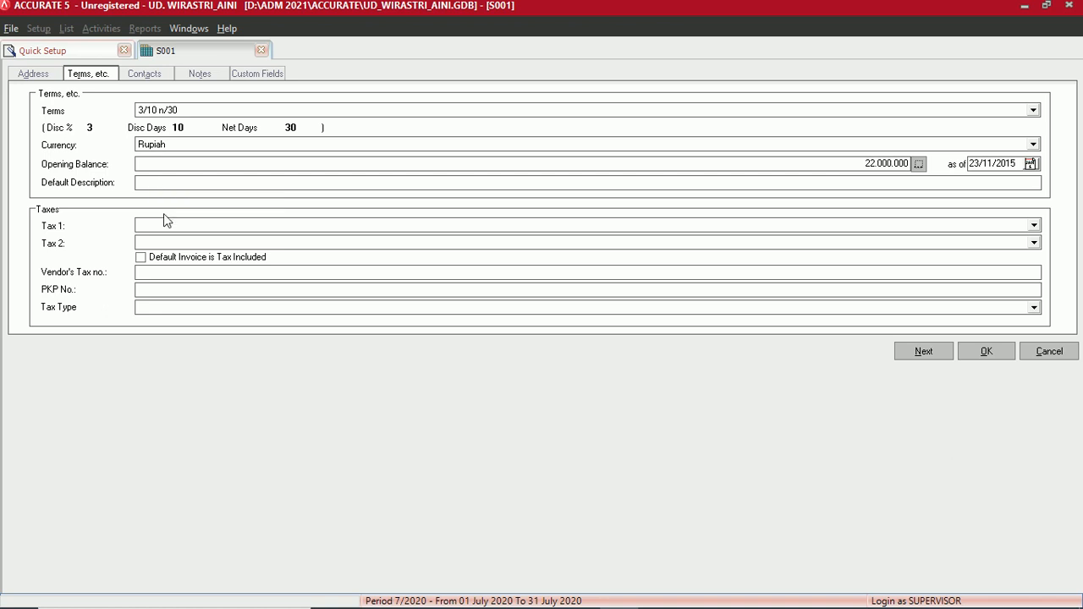
# - Set Tax 1 to PAJAK PERTAMBAHAN NILAI with type 'Perolehan dalam negeri - Bukan Pemungut PPN' and save S001
pyautogui.click(181, 225)
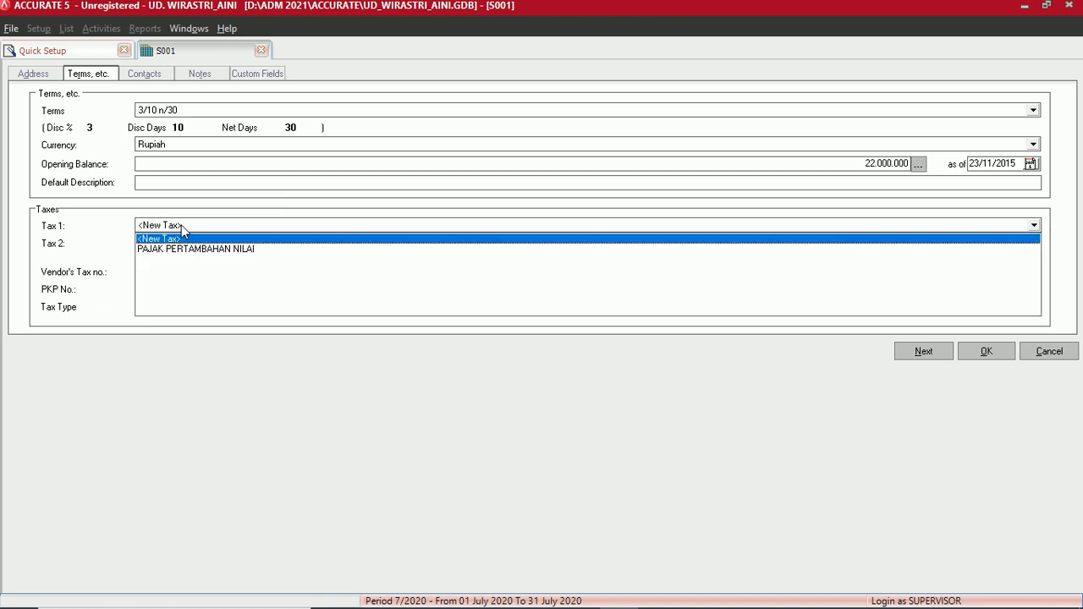
pyautogui.click(196, 249)
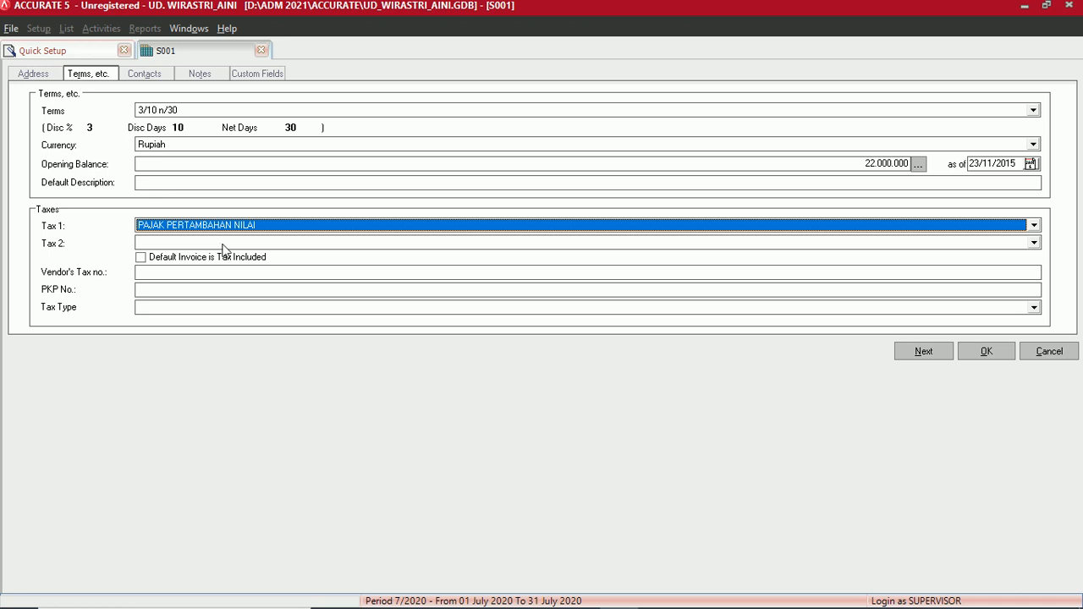
pyautogui.click(167, 310)
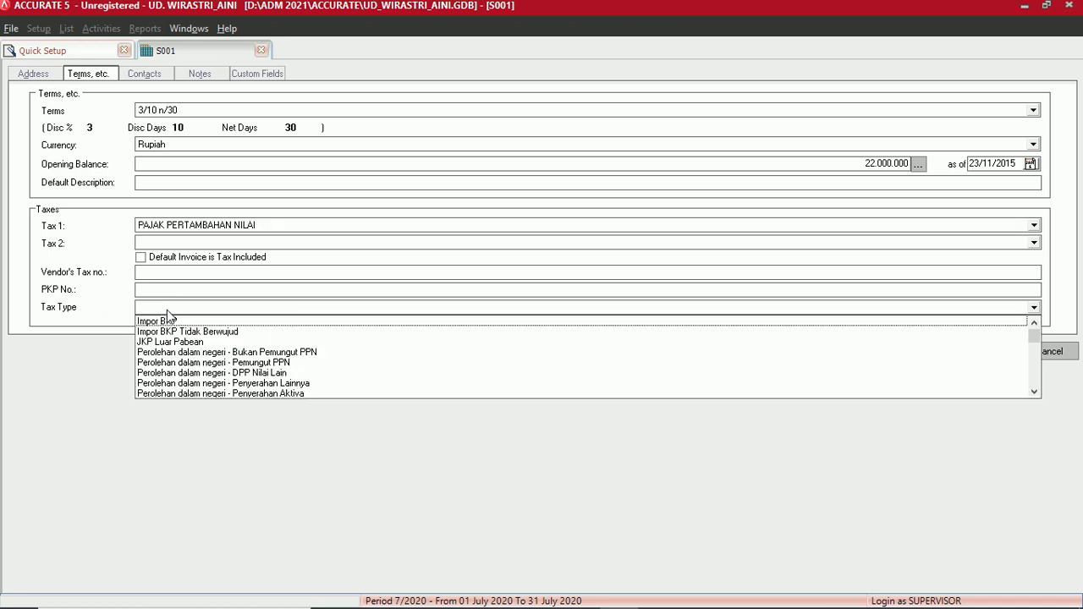
pyautogui.click(249, 352)
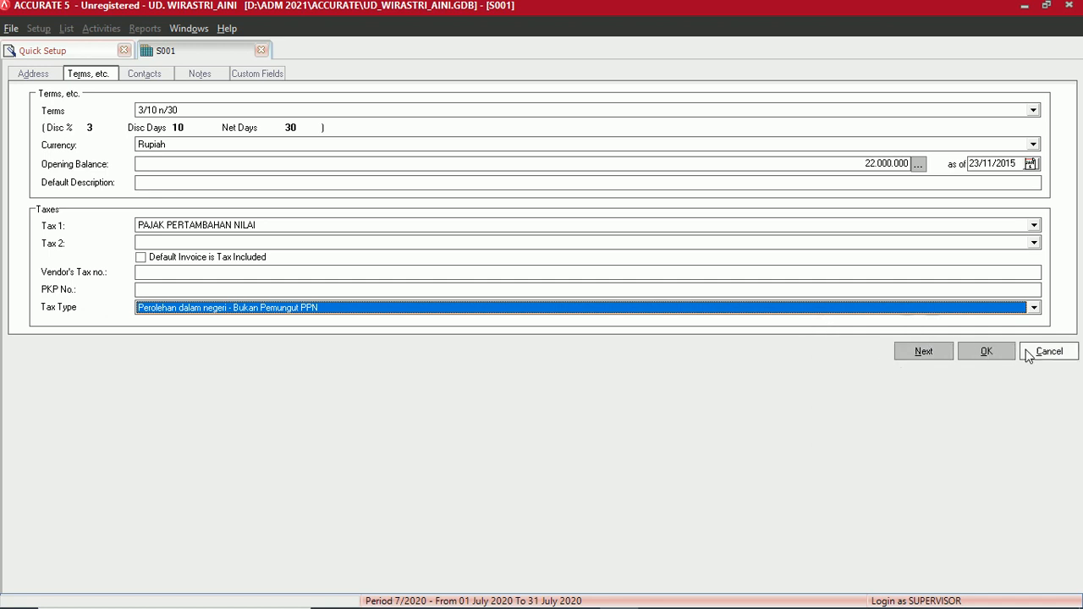
pyautogui.click(987, 351)
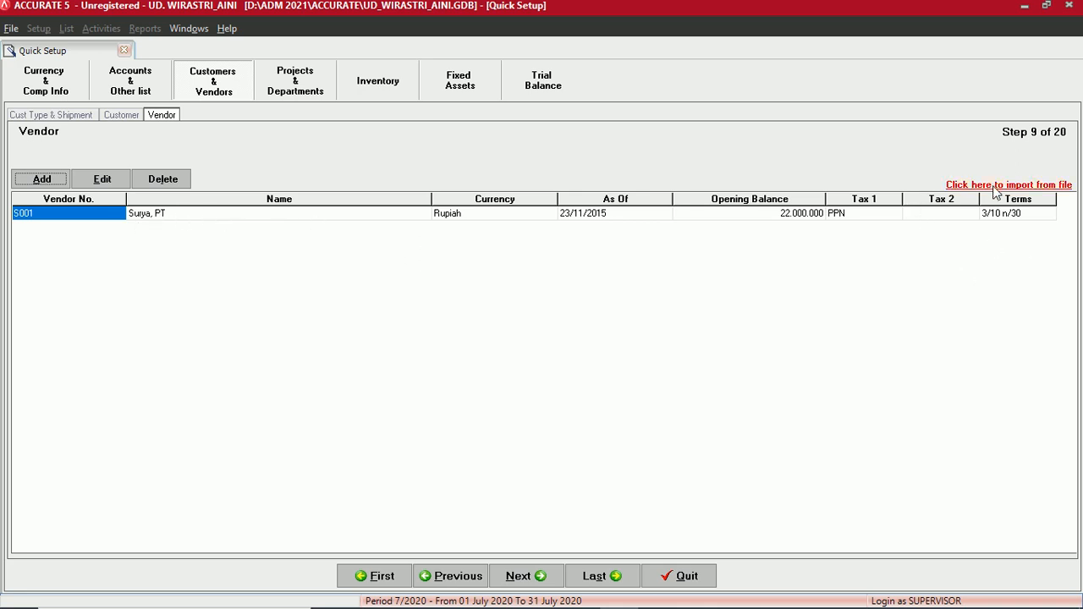
pyautogui.moveTo(604, 601)
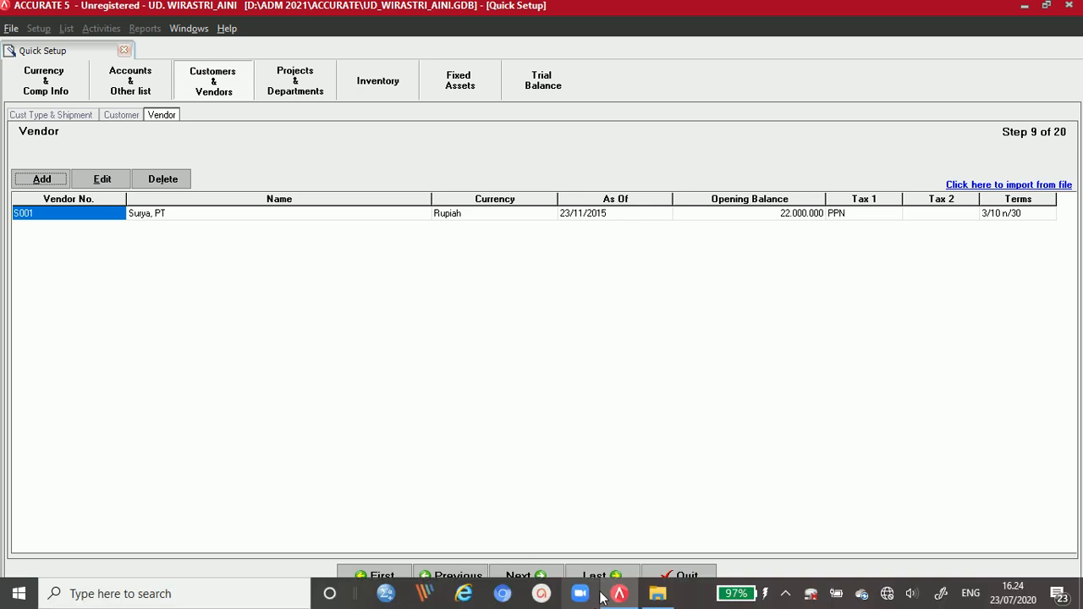
# - Open '3. Daftar supplier UD. WIRASTRI.xls' in Excel from the Data impor UD. Wirastri folder
pyautogui.click(660, 595)
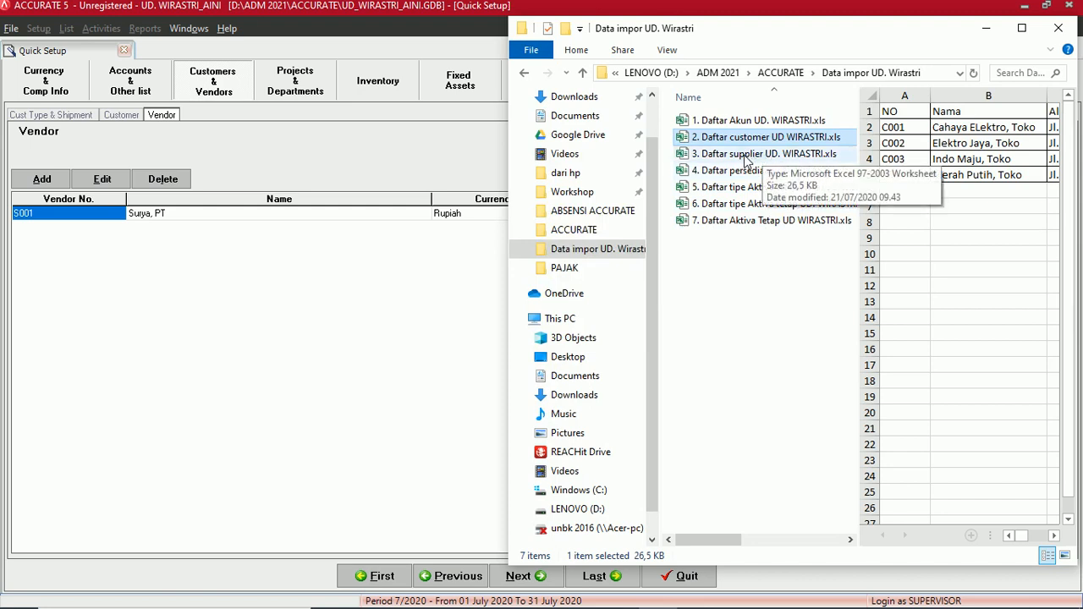
pyautogui.click(748, 161)
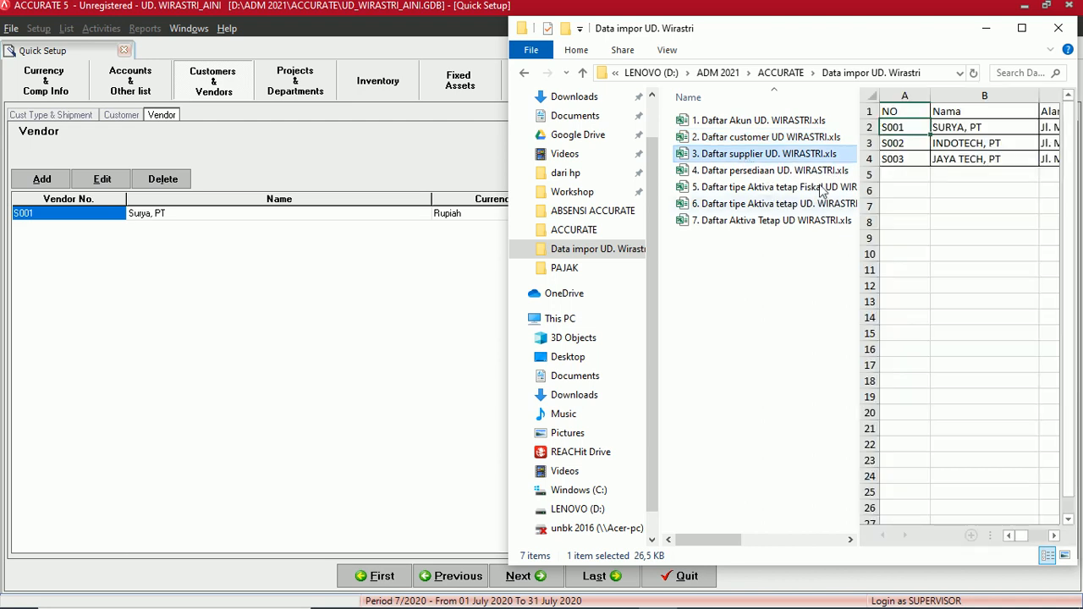
pyautogui.doubleClick(732, 161)
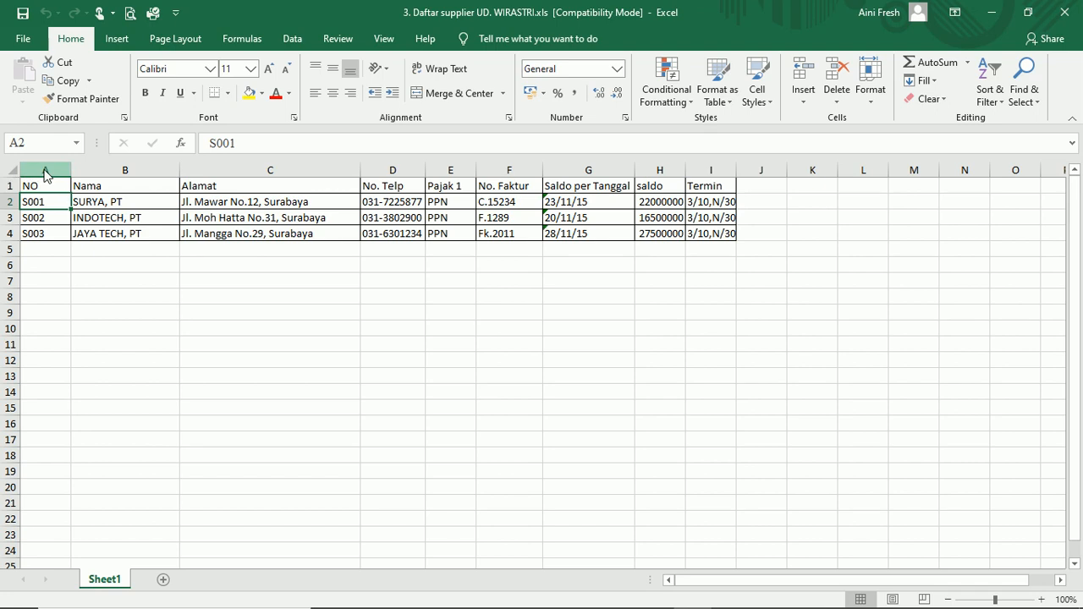
# - Inspect columns NO through Termin and the date format in G2, then close Excel
pyautogui.click(45, 176)
pyautogui.click(141, 175)
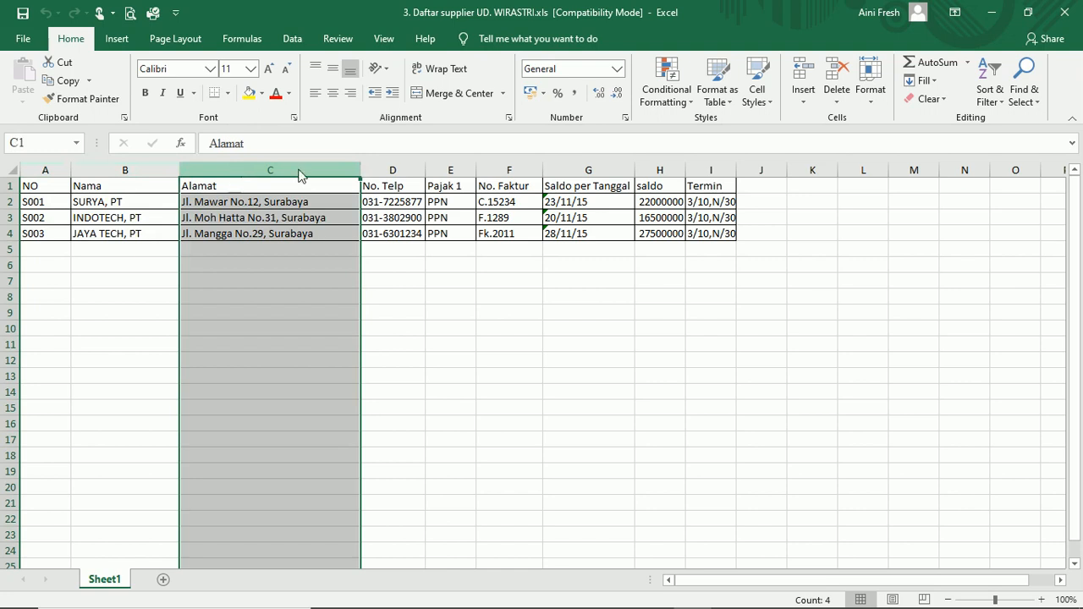
pyautogui.click(393, 176)
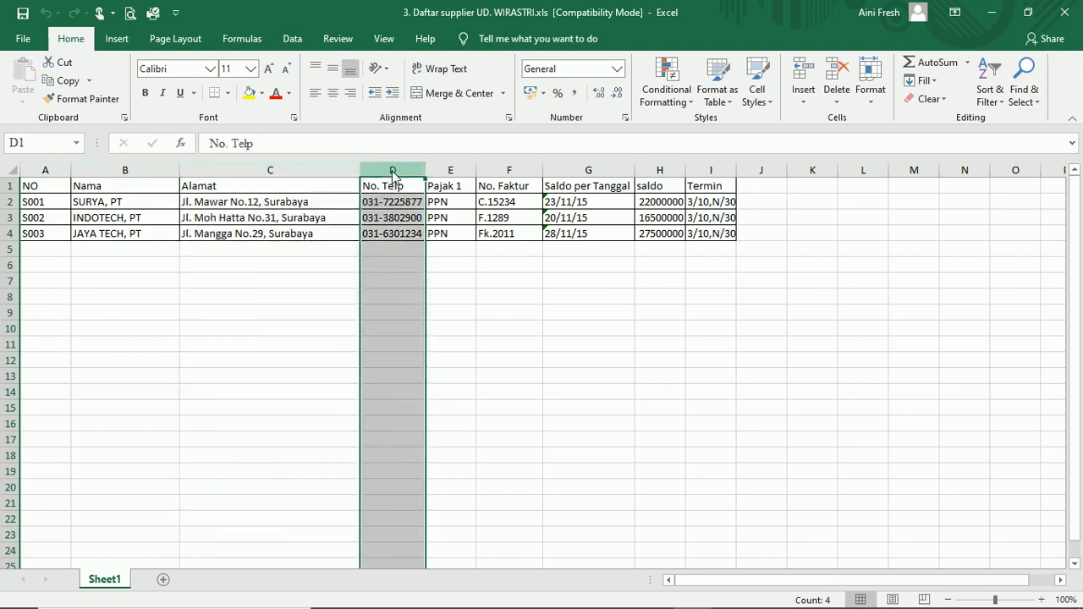
pyautogui.click(463, 176)
pyautogui.click(509, 175)
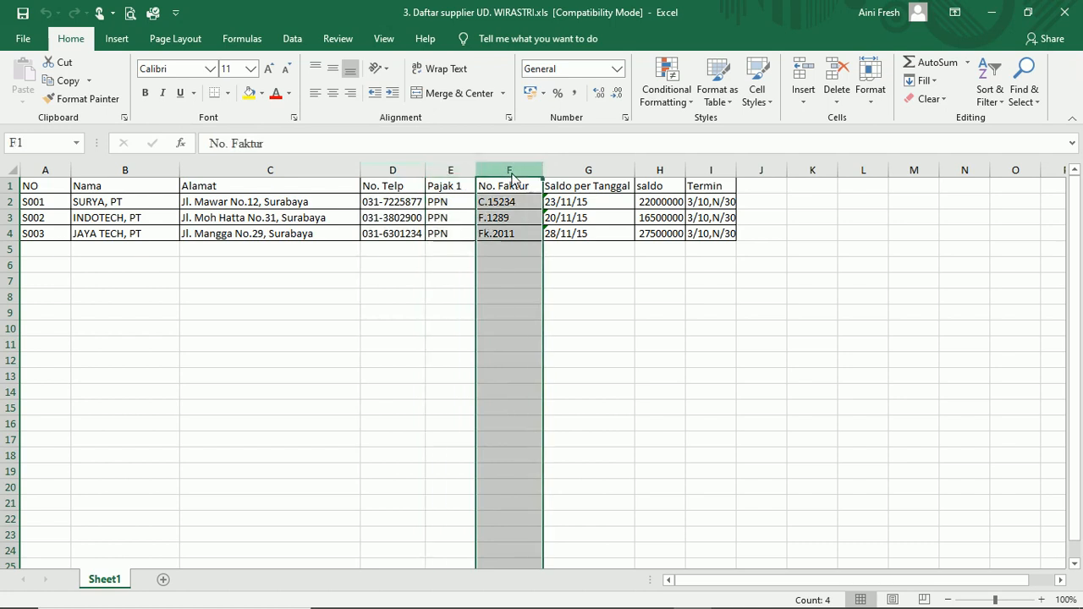
pyautogui.click(577, 179)
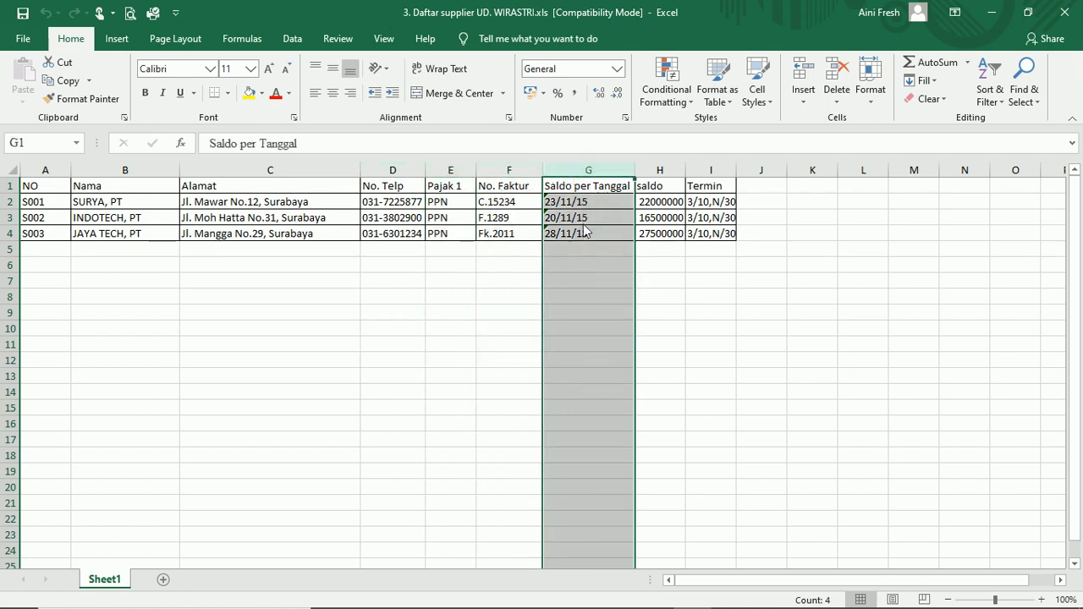
pyautogui.click(660, 175)
pyautogui.click(712, 175)
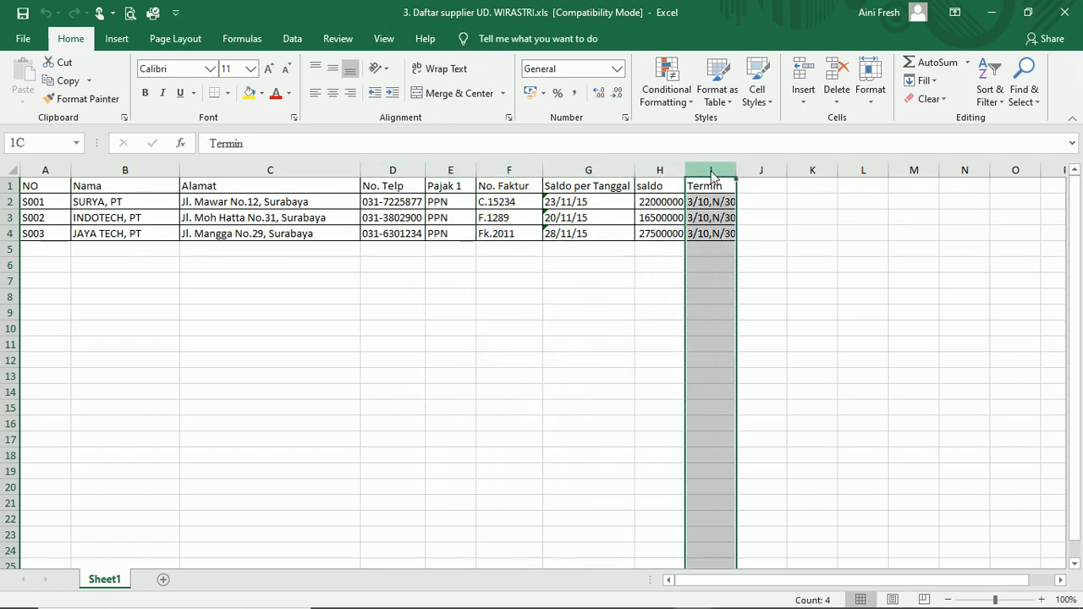
pyautogui.click(581, 203)
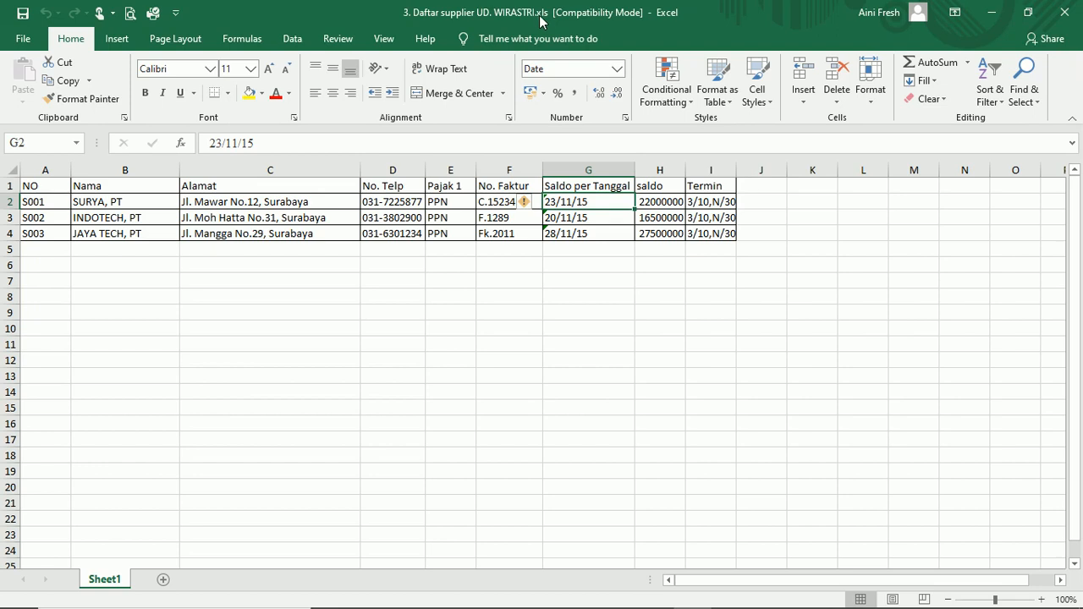
pyautogui.click(1063, 15)
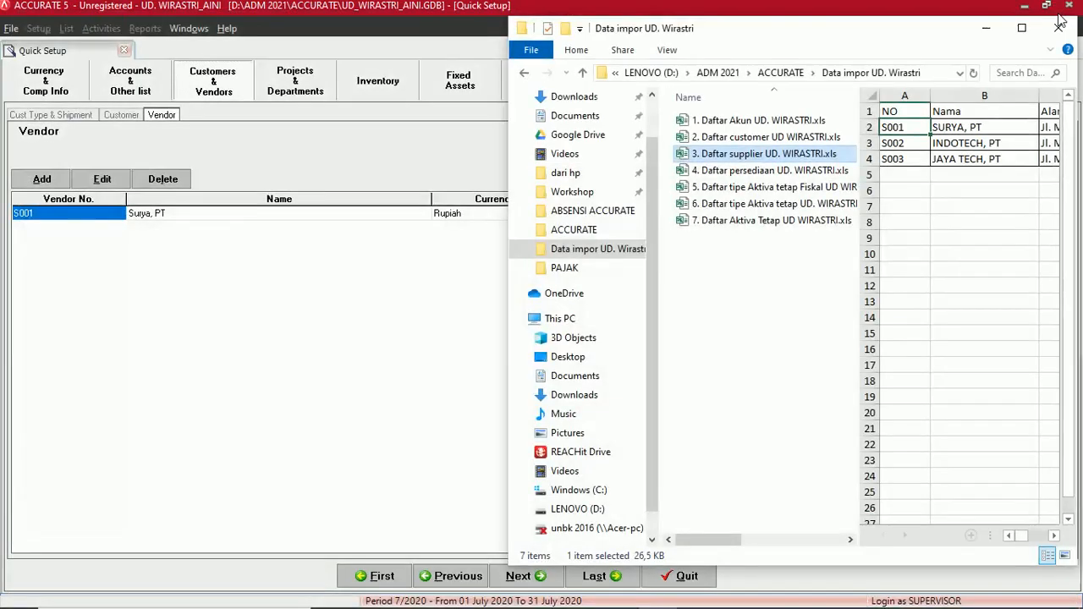
# - Close File Explorer and start Import Vendors from file in ACCURATE
pyautogui.click(987, 29)
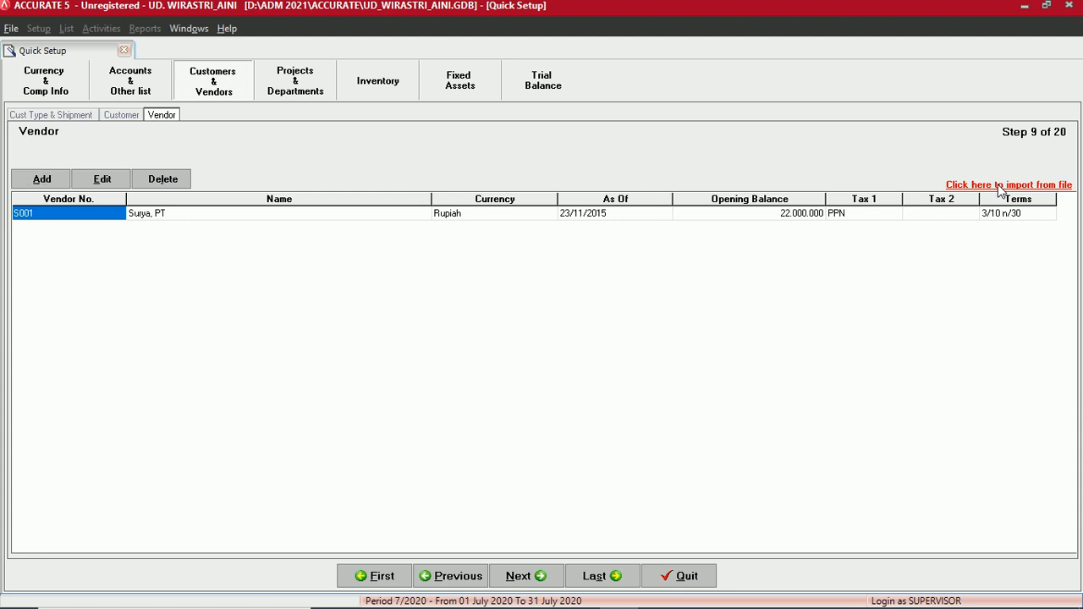
pyautogui.click(999, 185)
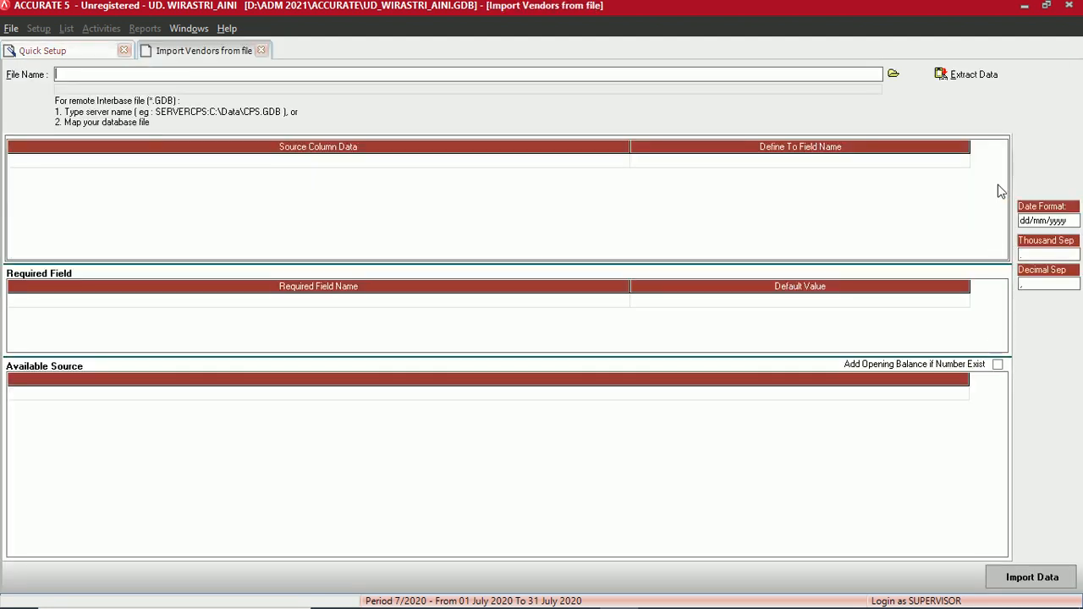
# - Choose D:\ADM 2021\ACCURATE\Data impor UD. Wirastri\3. Daftar supplier UD. WIRASTRI.xls as the Excel import file
pyautogui.click(893, 76)
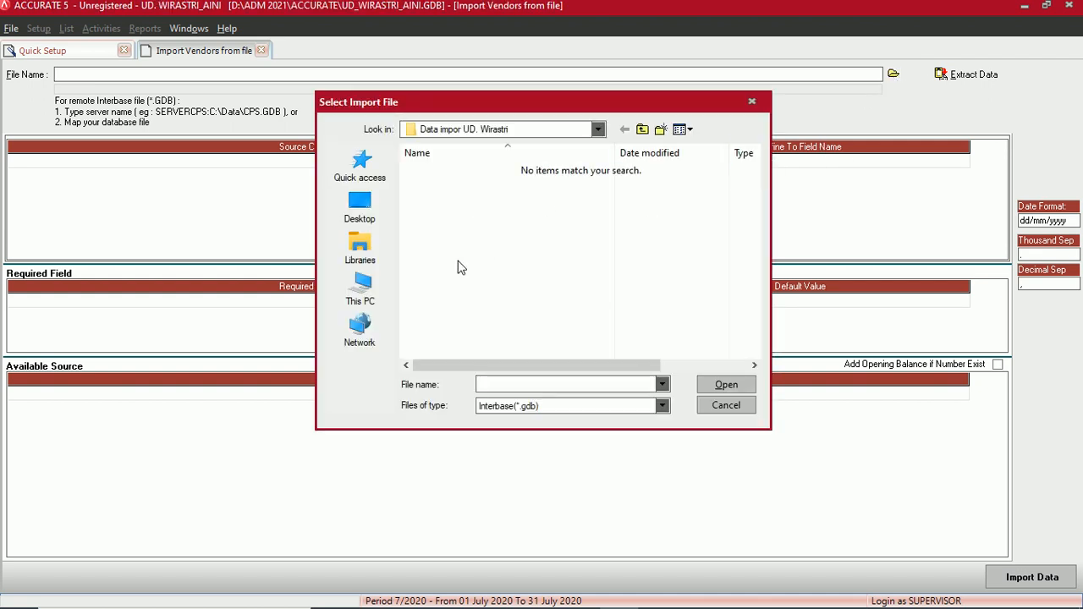
pyautogui.click(360, 288)
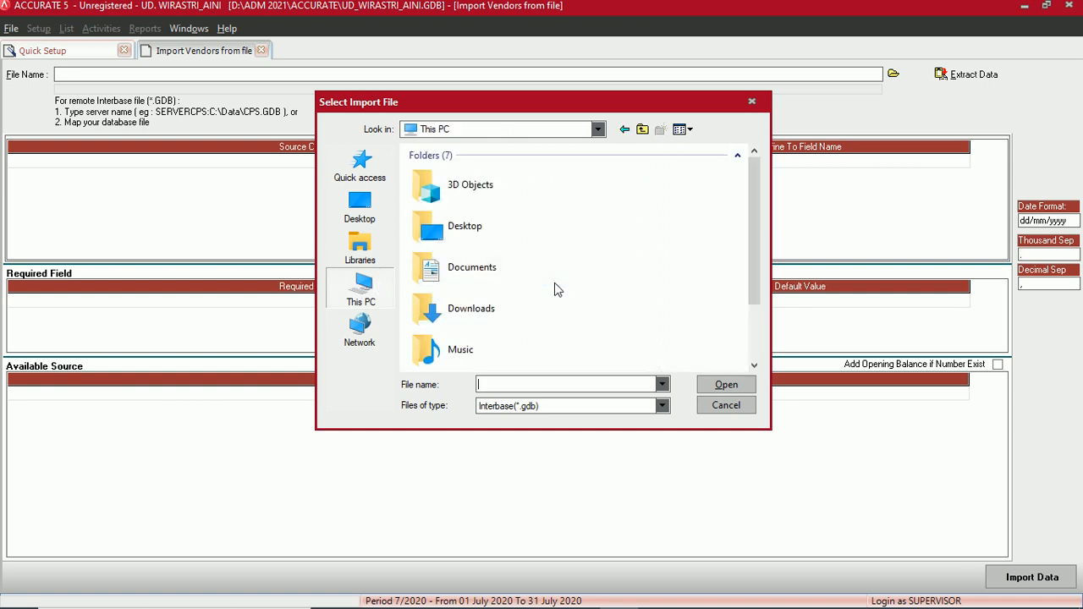
pyautogui.scroll(-3, 554, 289)
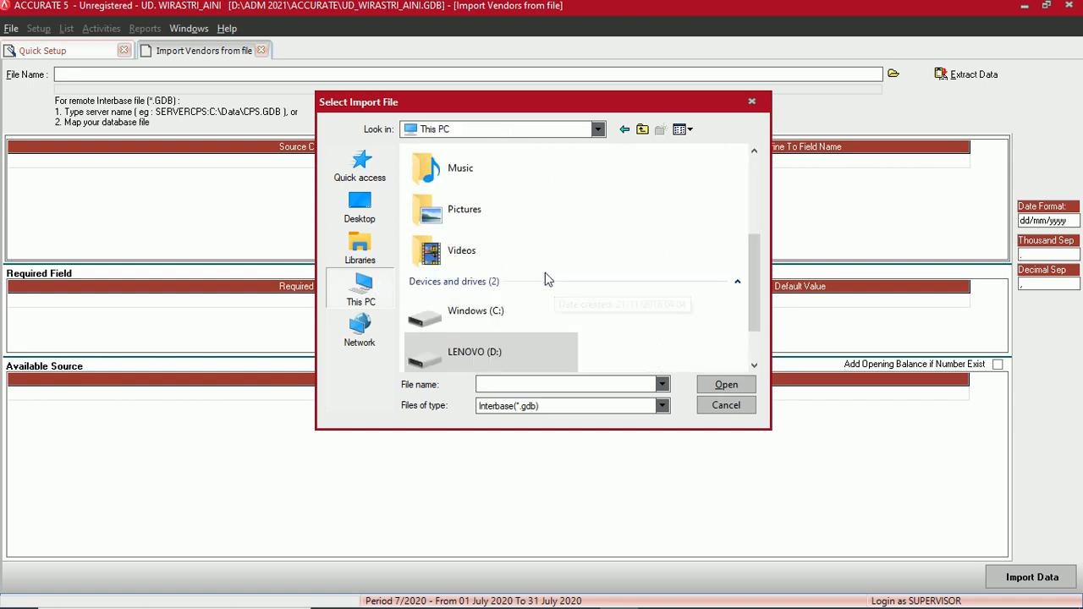
pyautogui.doubleClick(480, 352)
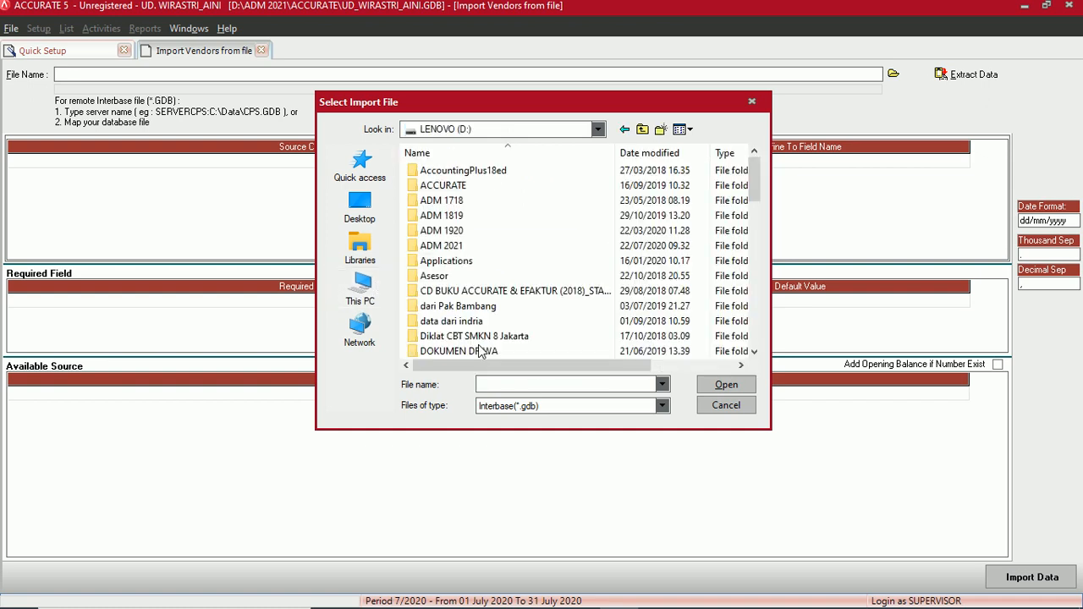
pyautogui.click(457, 249)
pyautogui.doubleClick(456, 245)
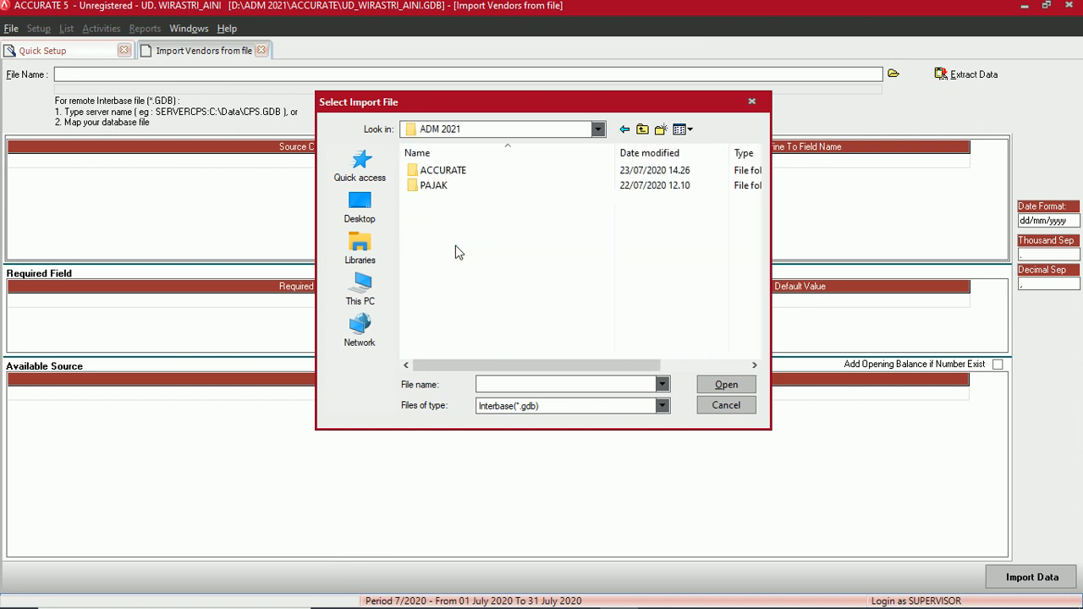
pyautogui.doubleClick(458, 173)
pyautogui.doubleClick(544, 230)
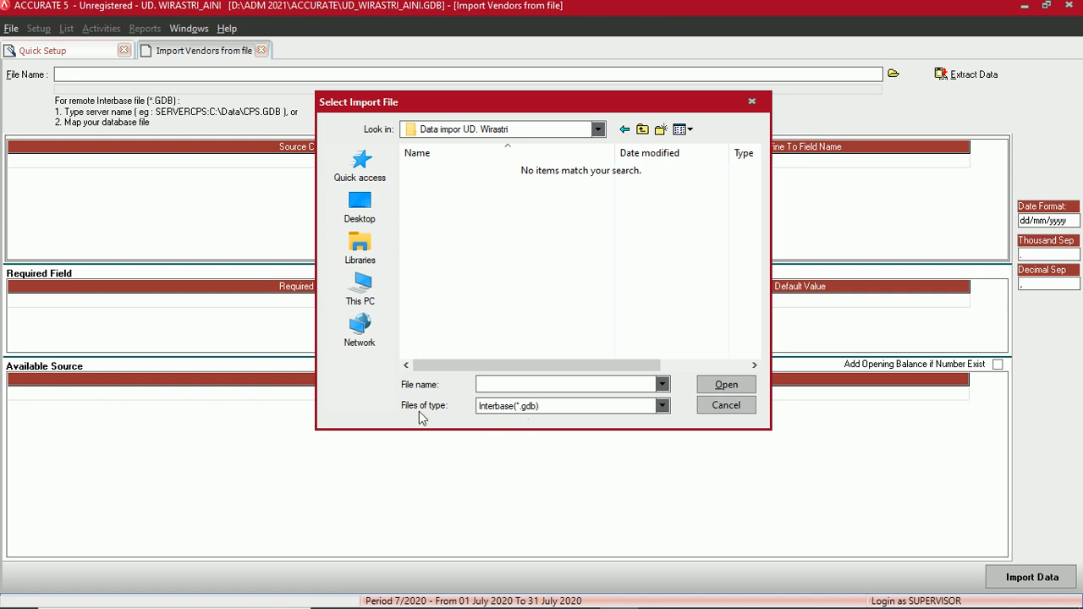
pyautogui.click(662, 406)
pyautogui.click(508, 431)
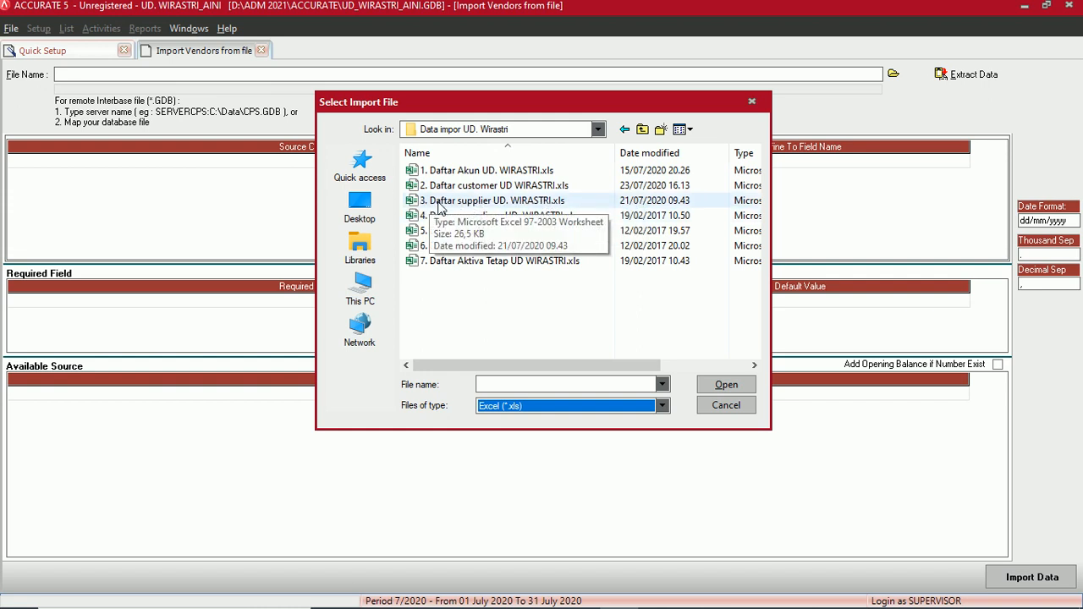
pyautogui.click(439, 203)
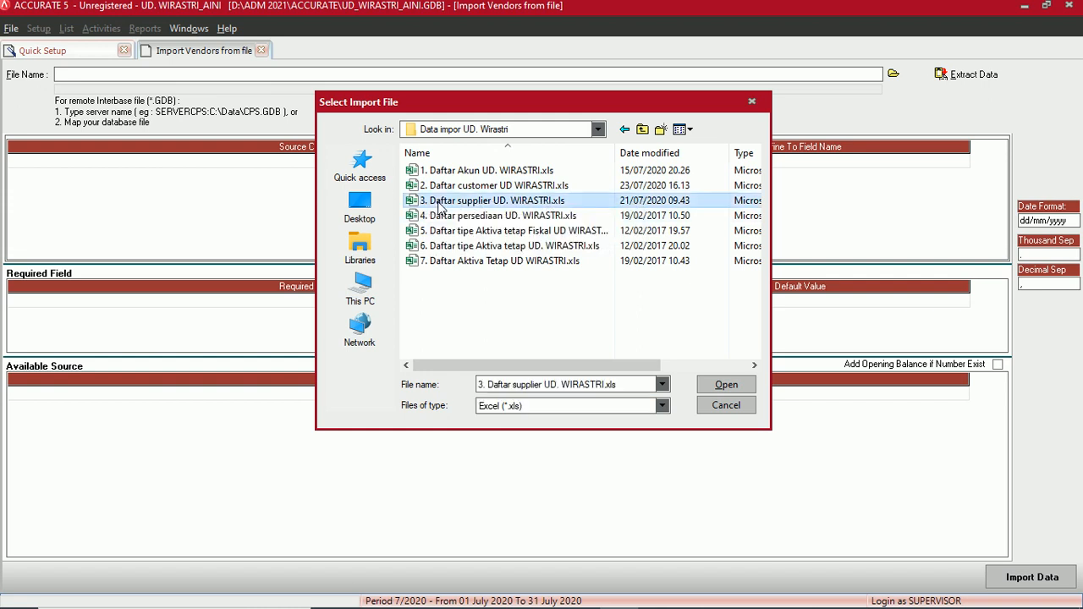
pyautogui.click(715, 388)
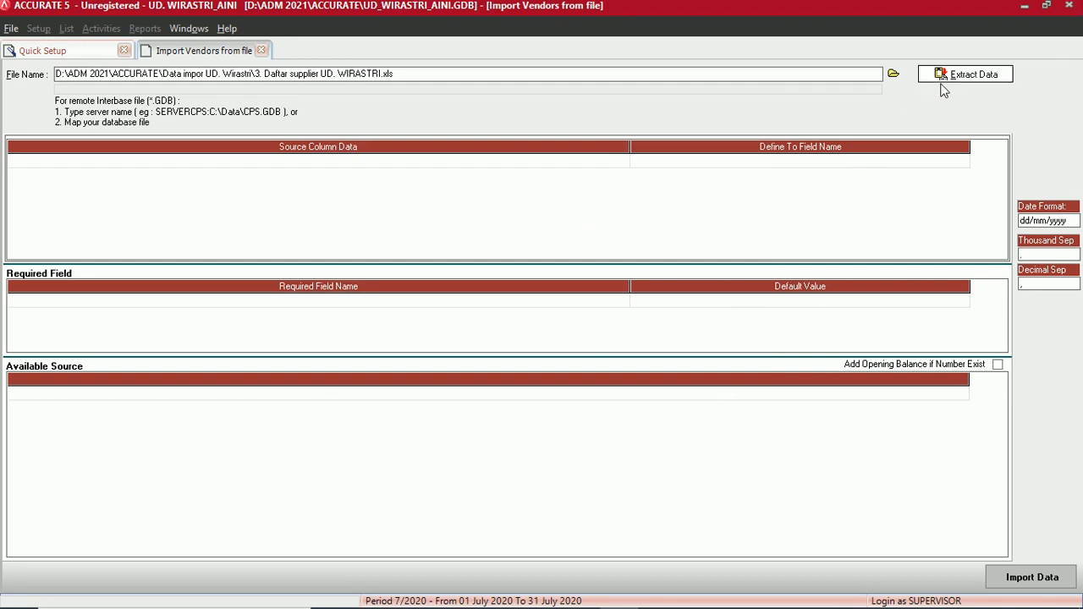
# - Extract the supplier file's data and delete the NO header row from the source list
pyautogui.click(967, 78)
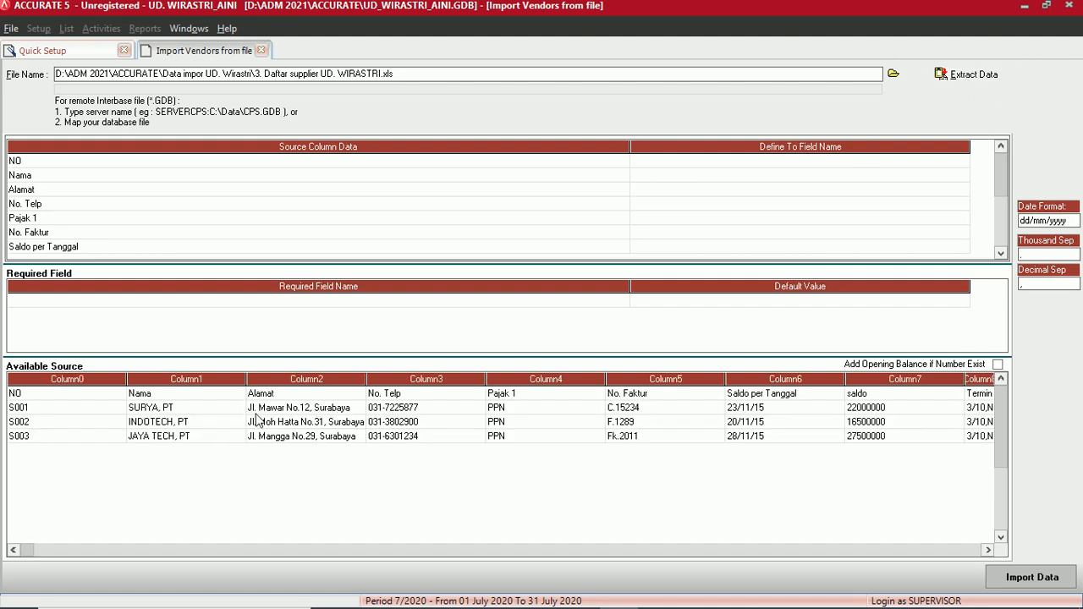
pyautogui.rightClick(72, 401)
pyautogui.click(117, 426)
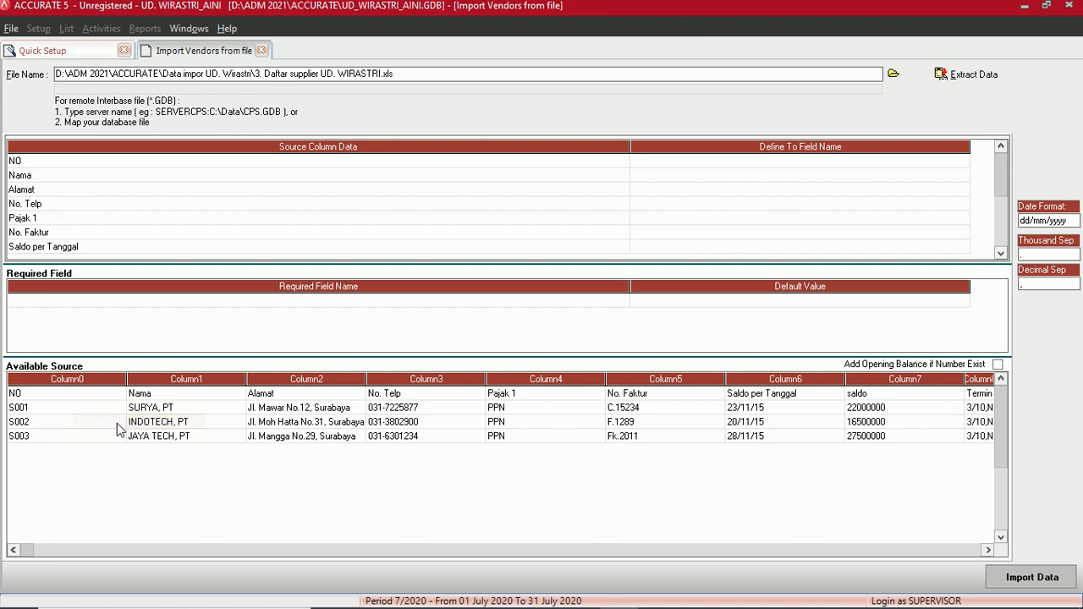
pyautogui.click(510, 336)
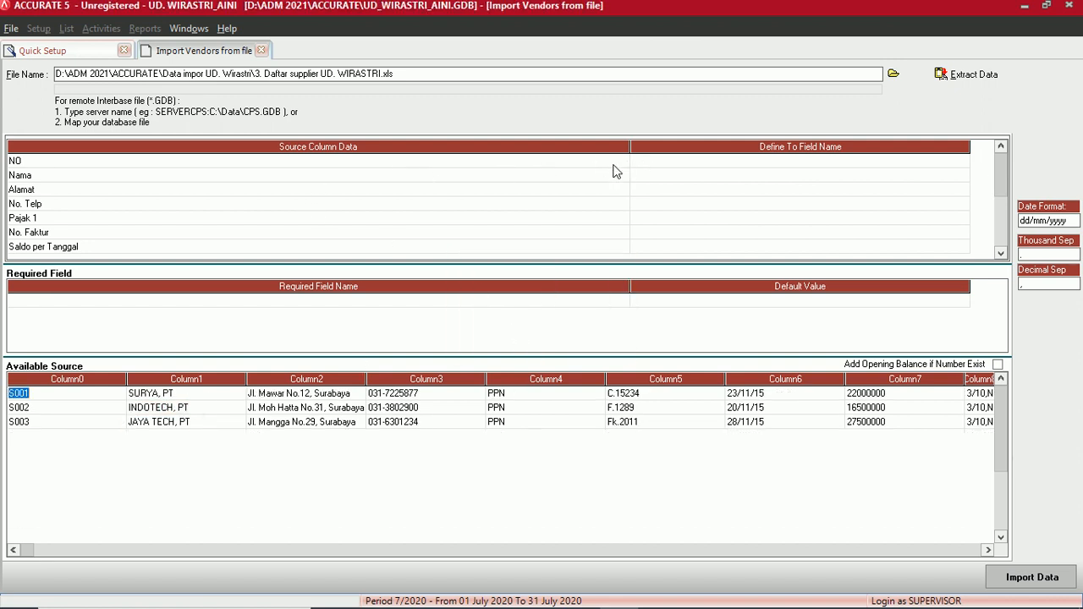
pyautogui.click(653, 164)
# - Map NO to Vendor No, Nama to Vendor Name and Alamat to Address 1
pyautogui.click(963, 161)
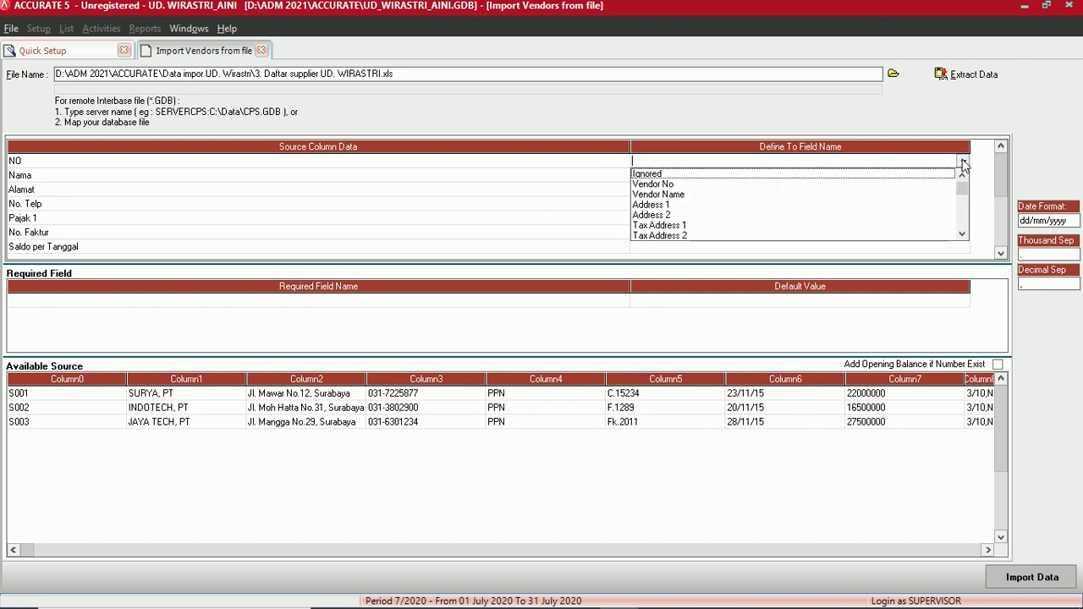
pyautogui.click(668, 185)
pyautogui.click(675, 176)
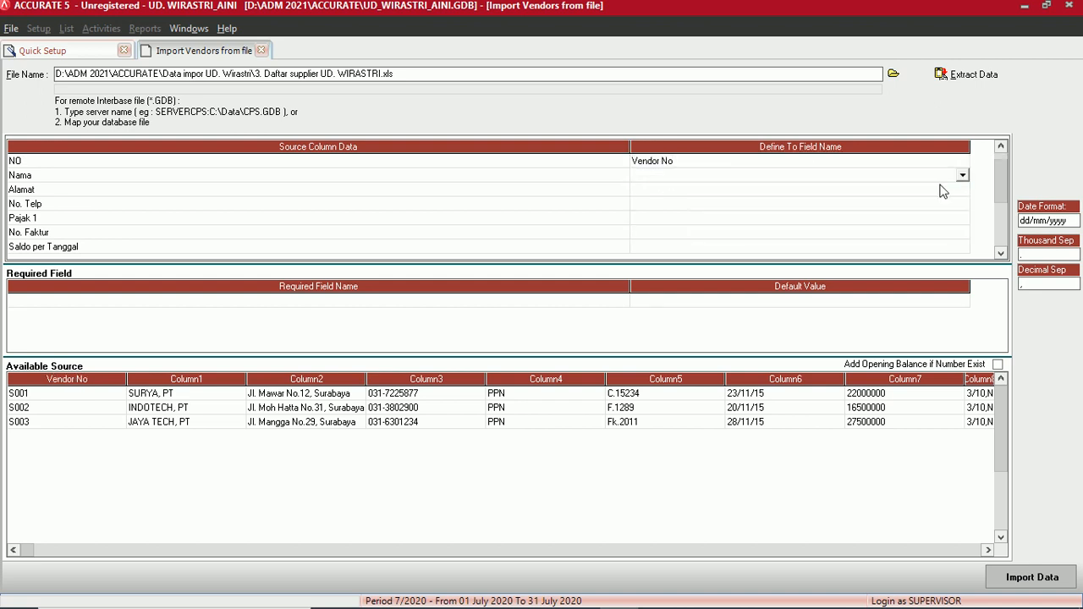
pyautogui.click(964, 176)
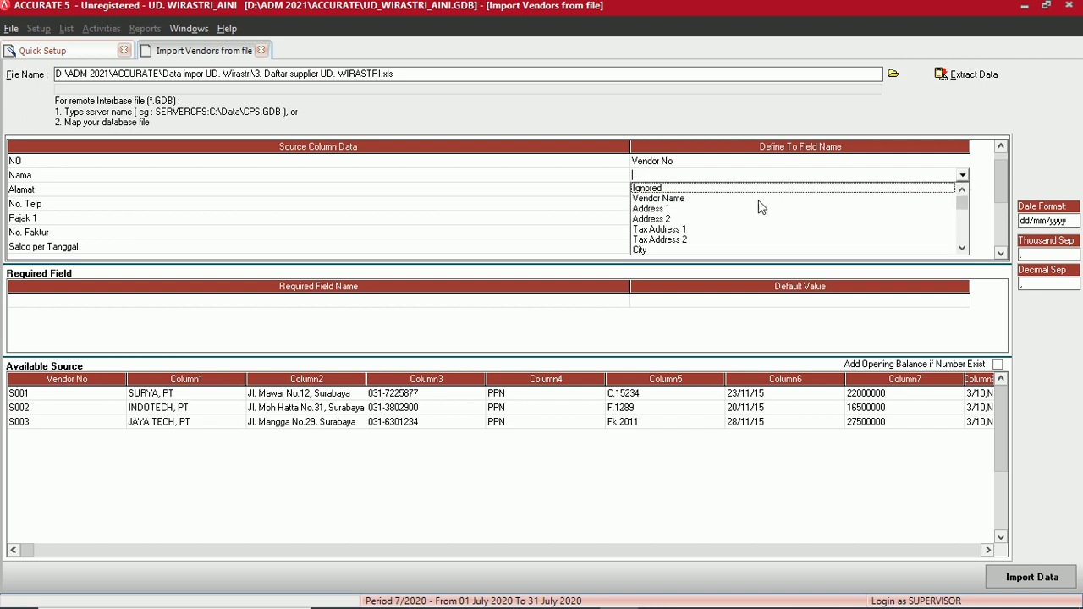
pyautogui.click(687, 200)
pyautogui.click(662, 193)
pyautogui.click(685, 192)
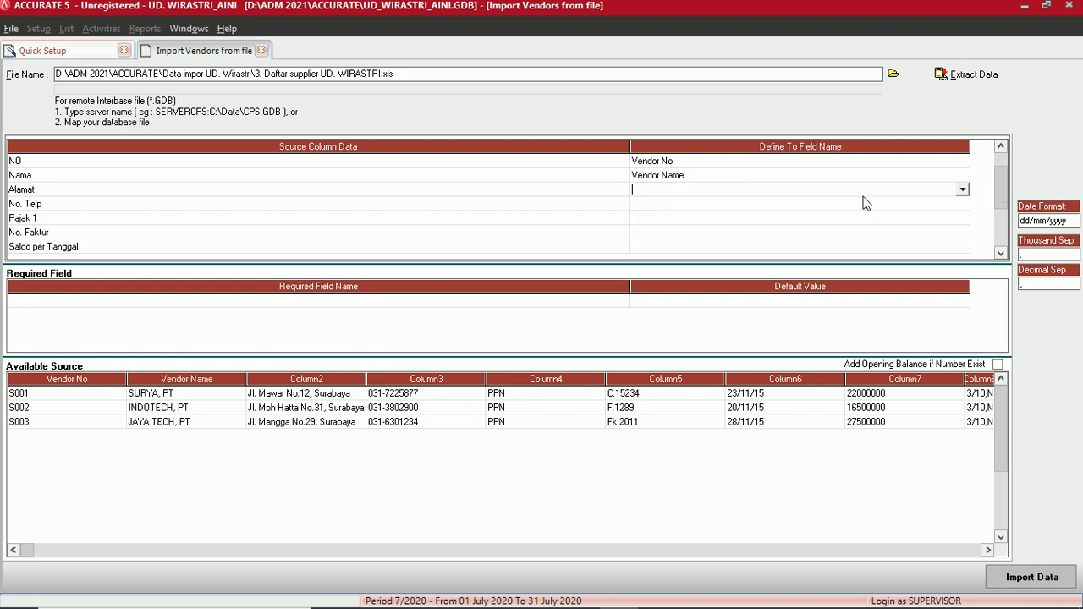
pyautogui.click(962, 190)
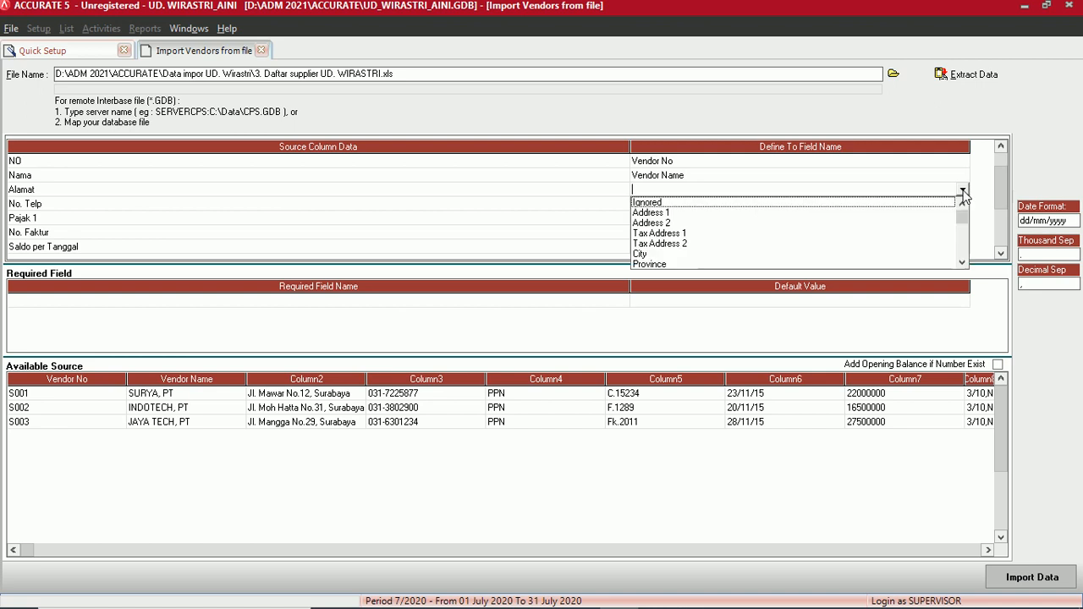
pyautogui.click(664, 212)
# - Map the No. Telp column to the Phone No field
pyautogui.click(669, 204)
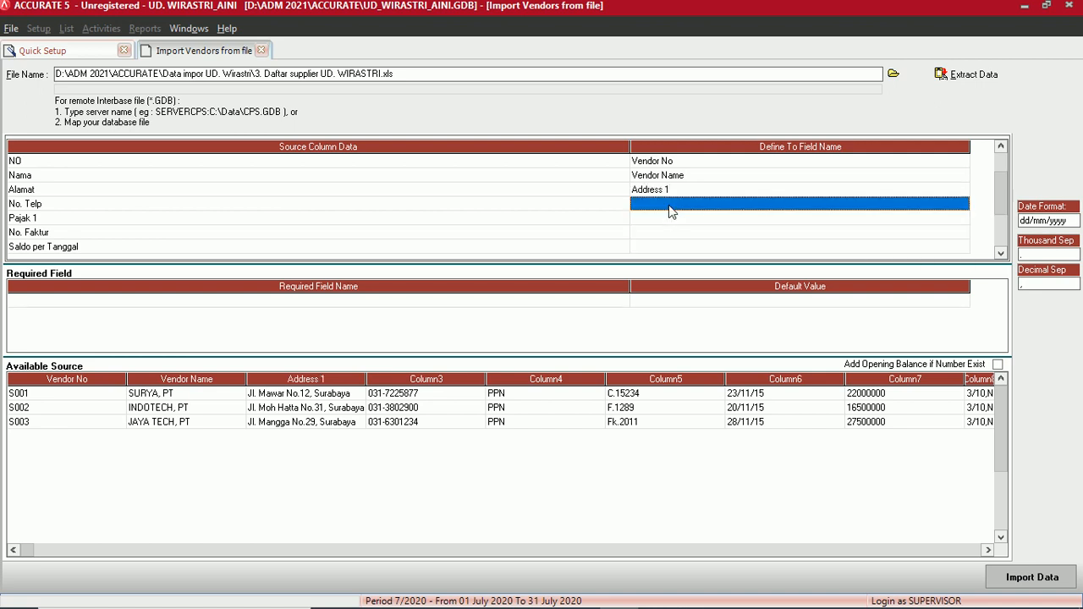
pyautogui.click(683, 206)
pyautogui.click(962, 204)
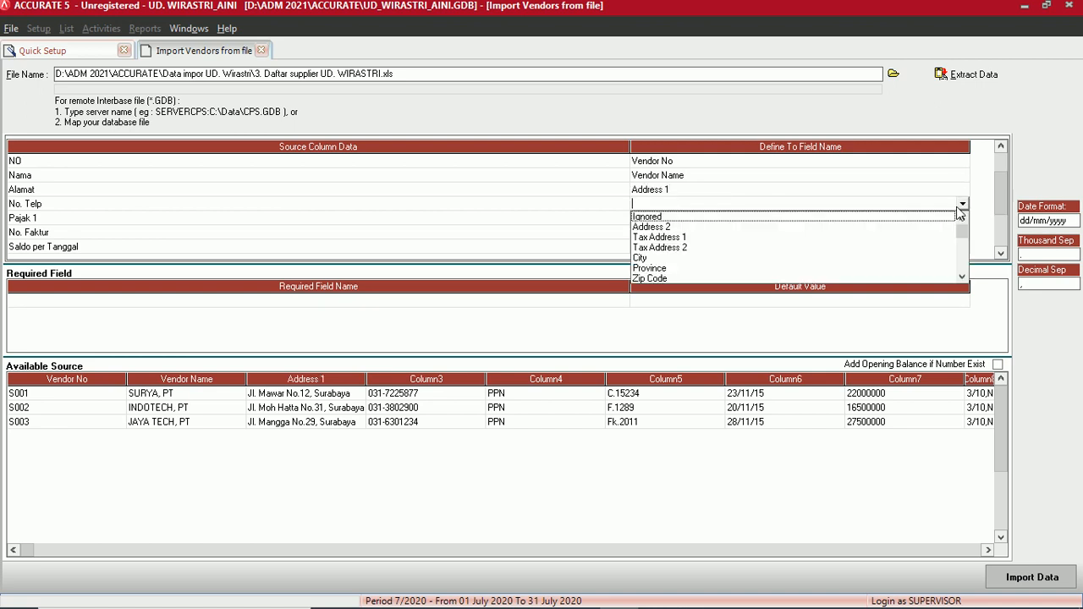
pyautogui.click(962, 277)
pyautogui.click(962, 277)
pyautogui.click(963, 276)
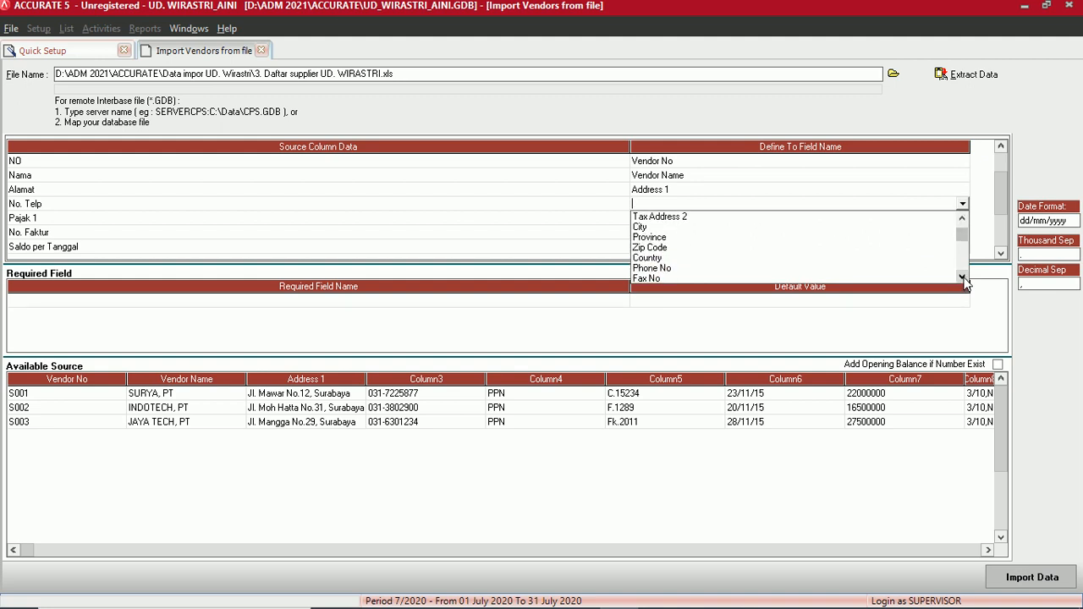
pyautogui.click(962, 277)
pyautogui.click(962, 277)
pyautogui.click(962, 277)
pyautogui.click(664, 237)
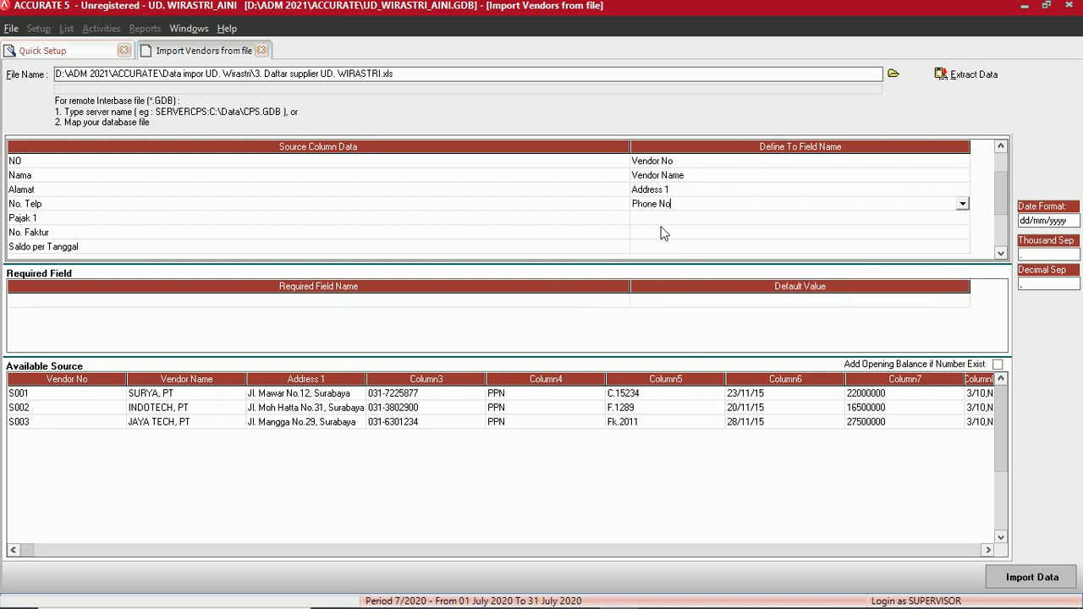
# - Map Pajak 1 to First Tax, defining its PPN value as the PPN tax
pyautogui.click(657, 219)
pyautogui.click(657, 219)
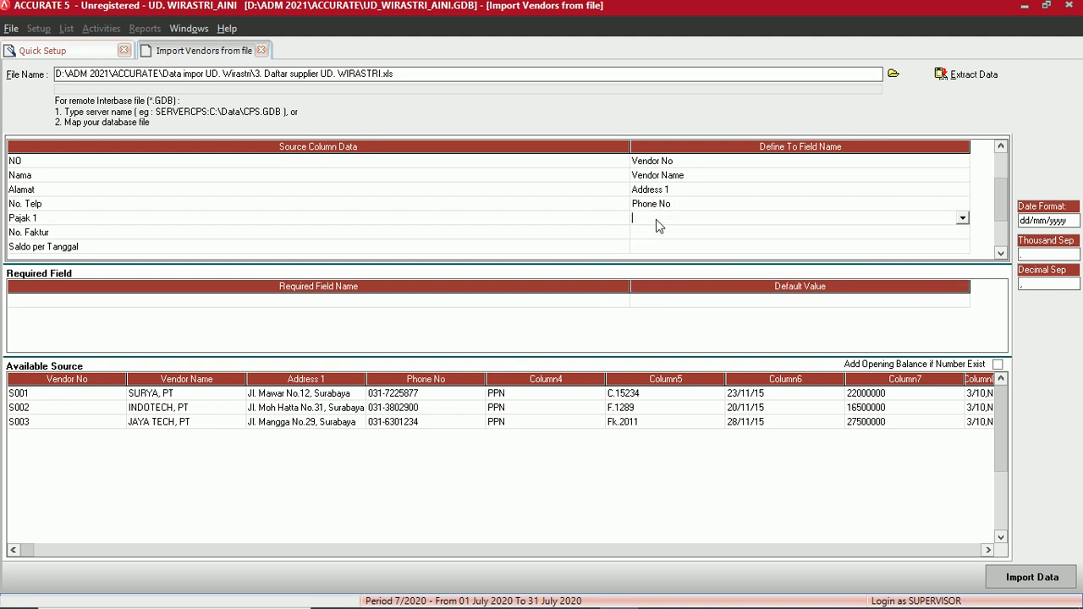
pyautogui.click(962, 218)
pyautogui.scroll(-3, 902, 259)
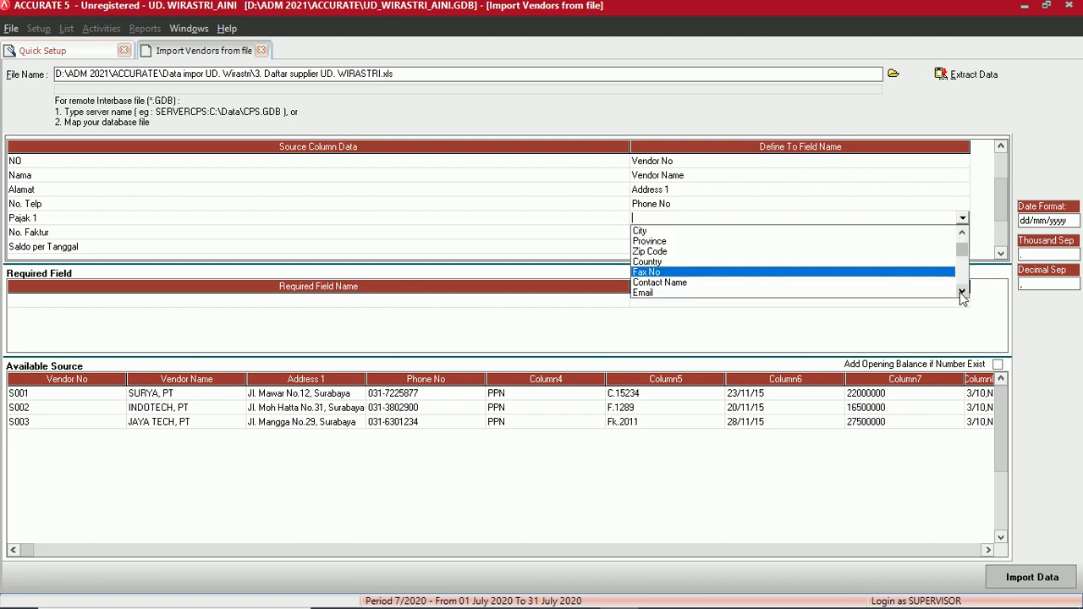
pyautogui.scroll(-2, 942, 301)
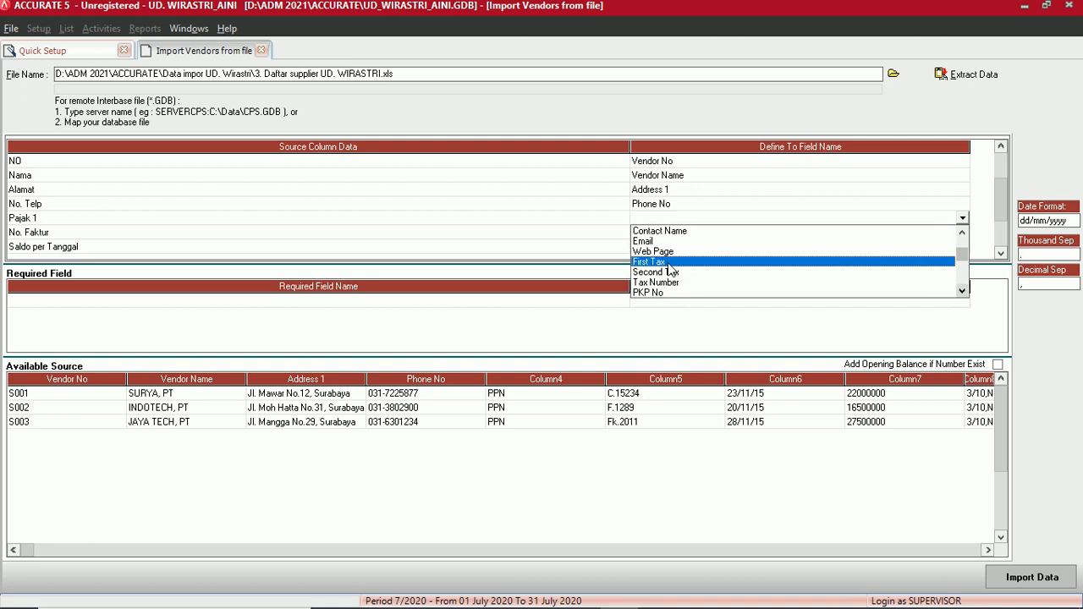
pyautogui.click(671, 266)
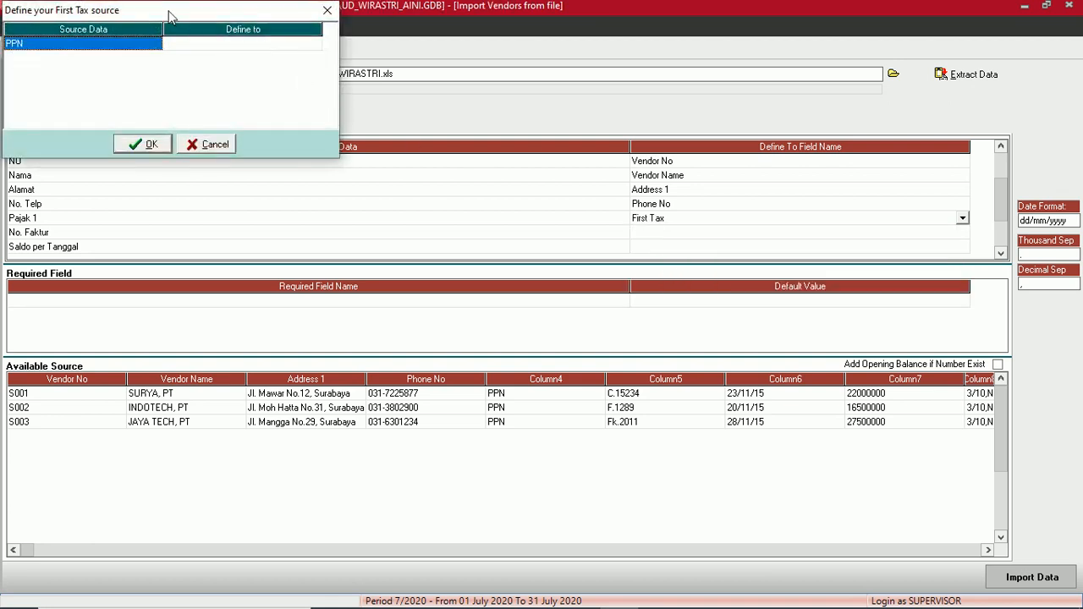
pyautogui.moveTo(173, 17); pyautogui.dragTo(452, 218)
pyautogui.click(495, 246)
pyautogui.click(525, 246)
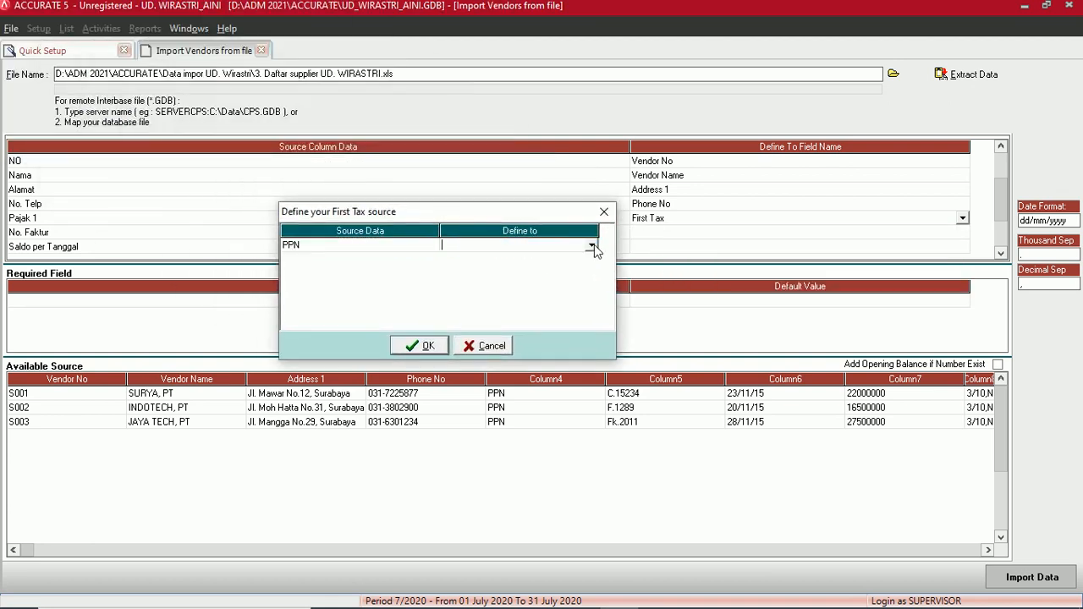
pyautogui.click(590, 245)
pyautogui.click(499, 258)
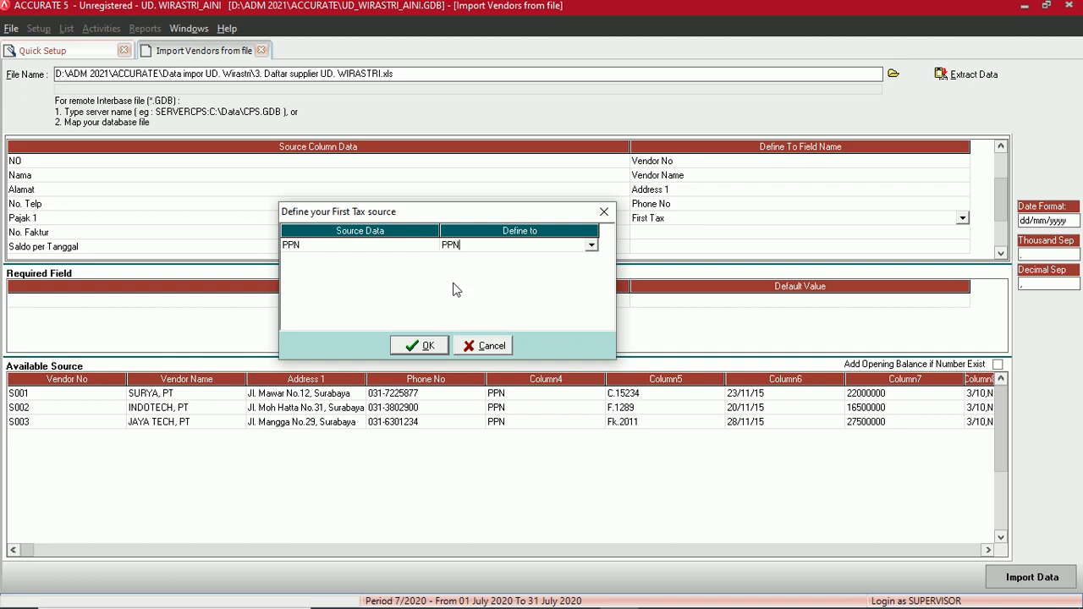
pyautogui.click(431, 347)
pyautogui.click(677, 233)
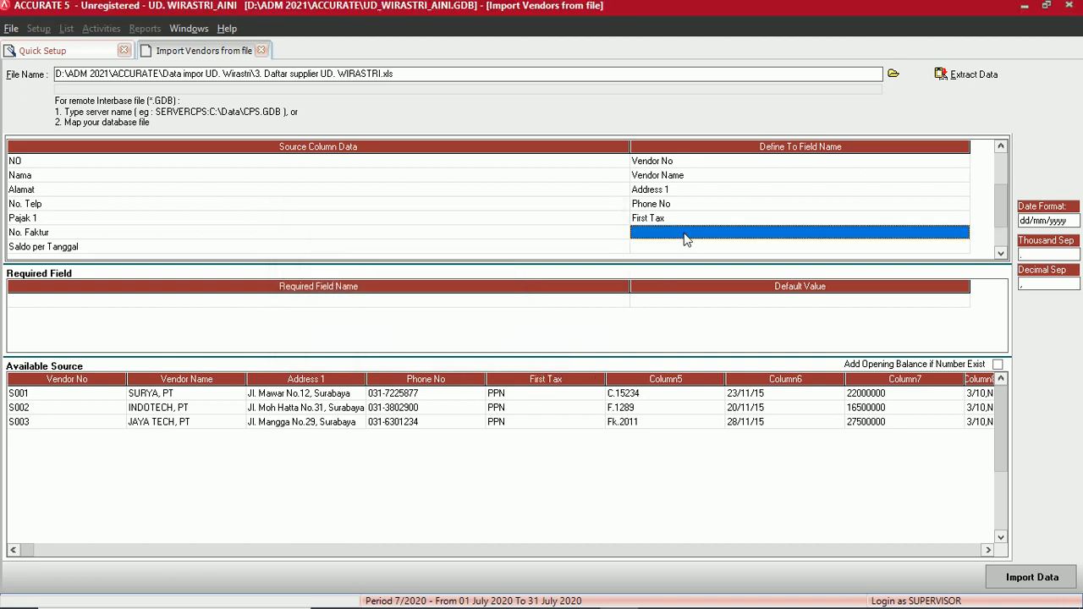
# - Map the No. Faktur column to Invoice No. OB
pyautogui.click(963, 232)
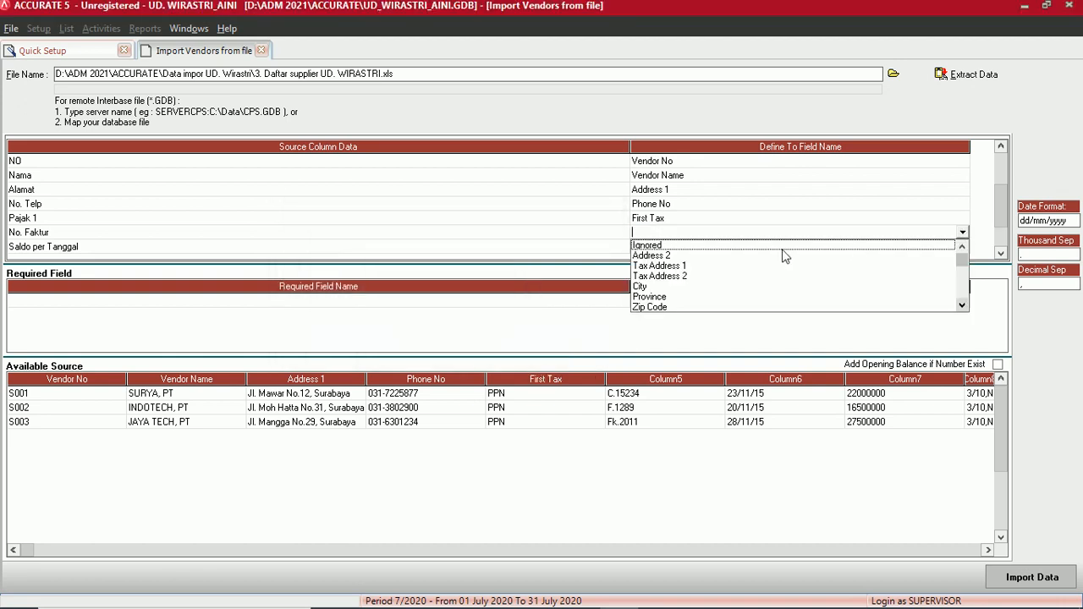
pyautogui.click(962, 305)
pyautogui.click(962, 305)
pyautogui.click(962, 306)
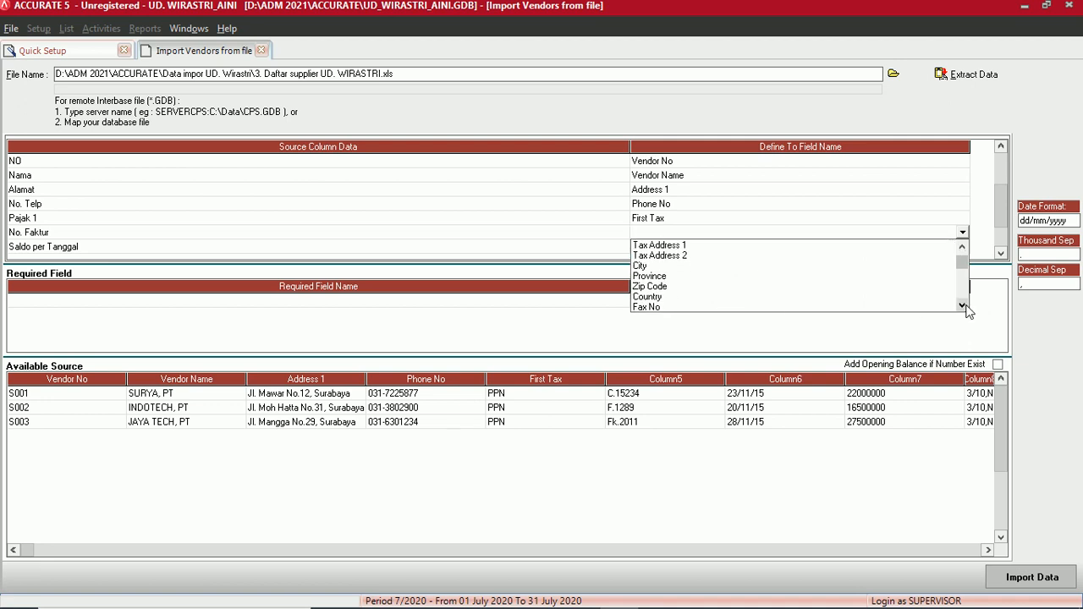
pyautogui.click(962, 305)
pyautogui.click(962, 306)
pyautogui.click(962, 305)
pyautogui.click(962, 305)
pyautogui.click(962, 306)
pyautogui.click(962, 306)
pyautogui.click(963, 306)
pyautogui.click(962, 306)
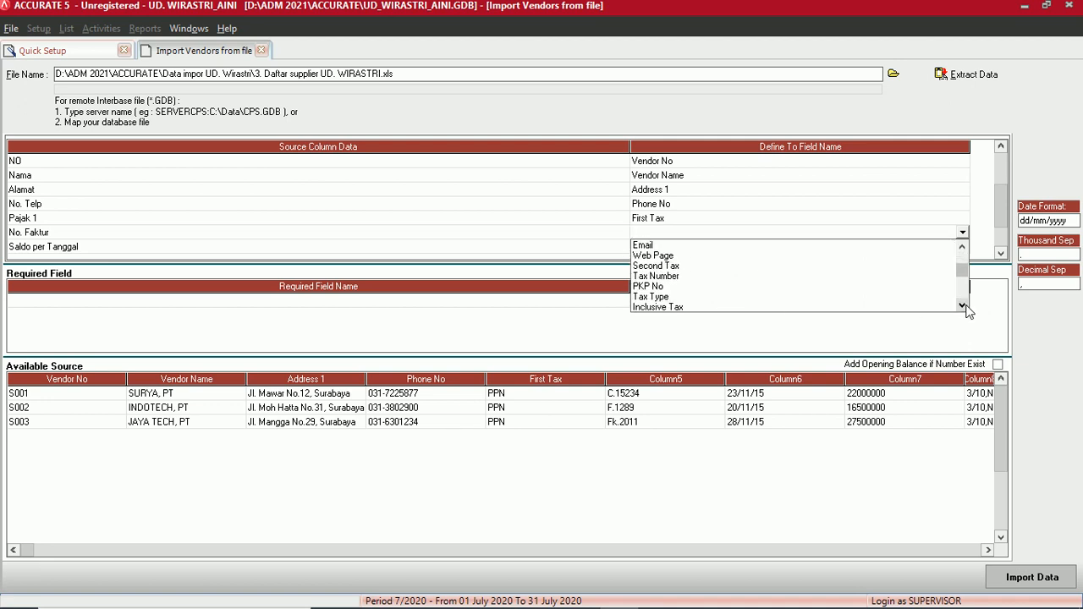
pyautogui.click(962, 305)
pyautogui.click(963, 305)
pyautogui.click(962, 306)
pyautogui.click(963, 306)
pyautogui.click(962, 306)
pyautogui.click(962, 305)
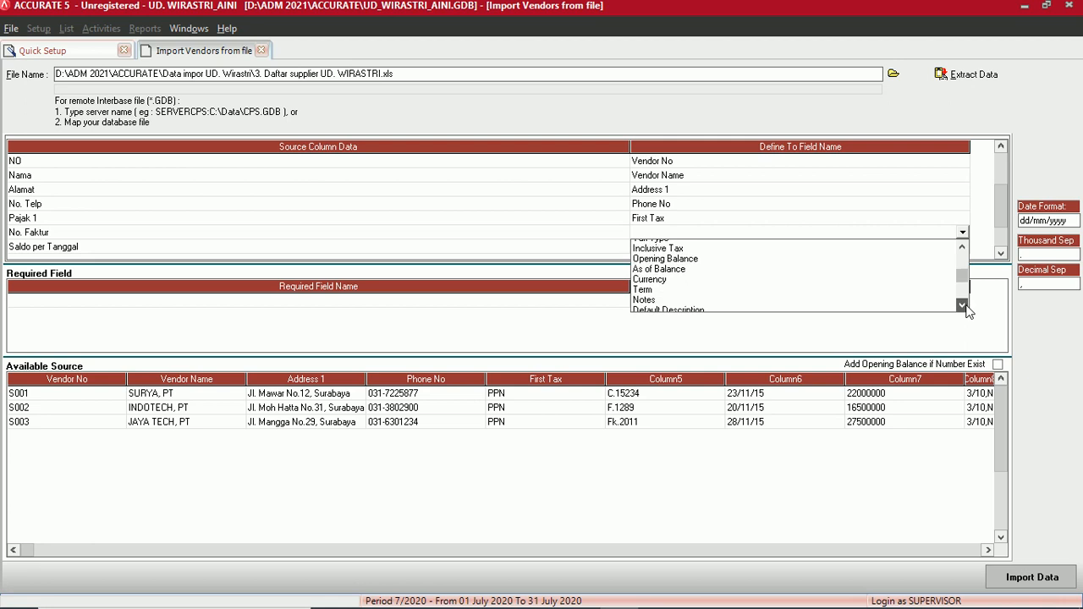
pyautogui.click(962, 305)
pyautogui.click(962, 305)
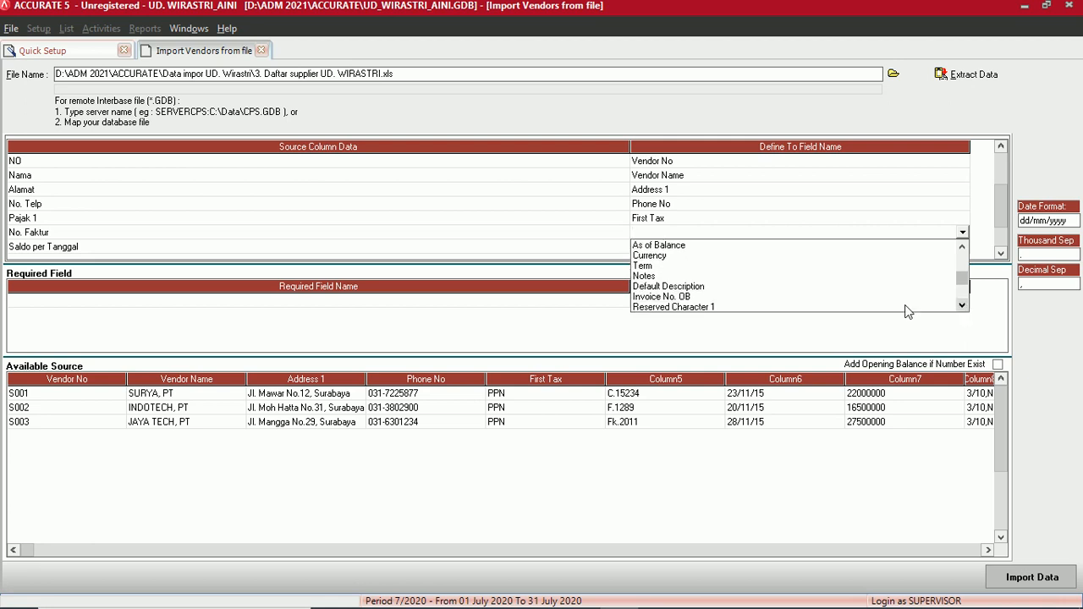
pyautogui.click(660, 297)
# - Map Saldo per Tanggal to As of Balance and saldo to Opening Balance
pyautogui.click(661, 248)
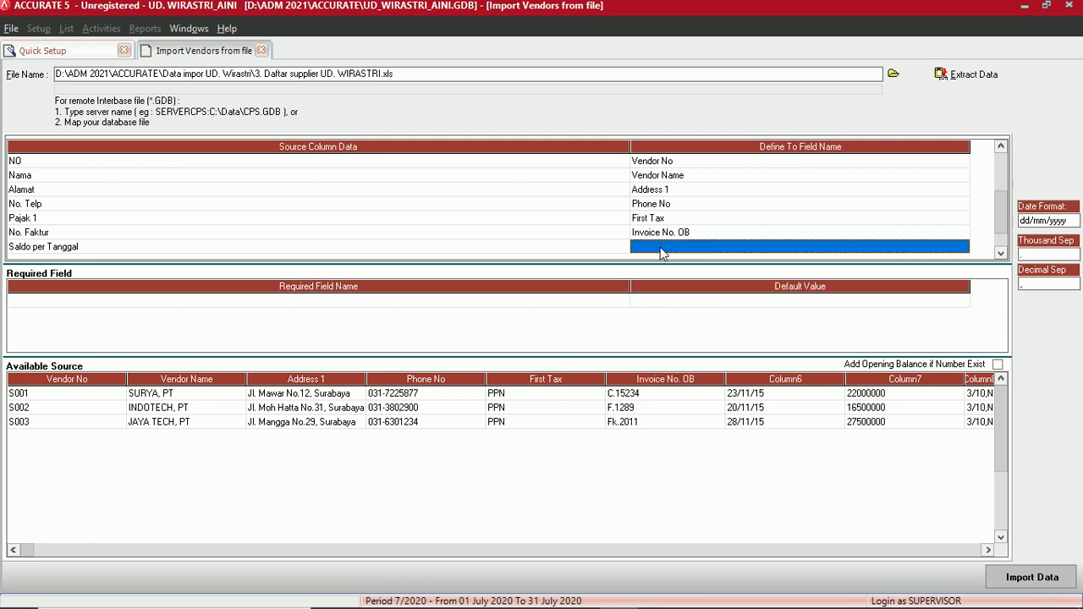
pyautogui.click(740, 248)
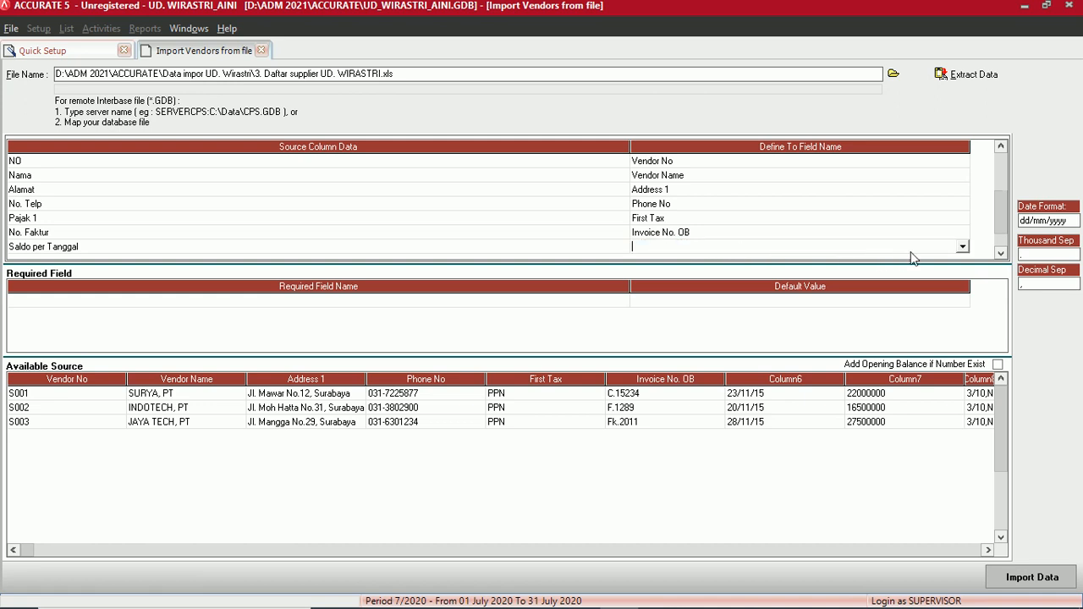
pyautogui.click(966, 248)
pyautogui.moveTo(965, 273); pyautogui.dragTo(969, 292)
pyautogui.click(669, 301)
pyautogui.click(1001, 256)
pyautogui.click(1000, 255)
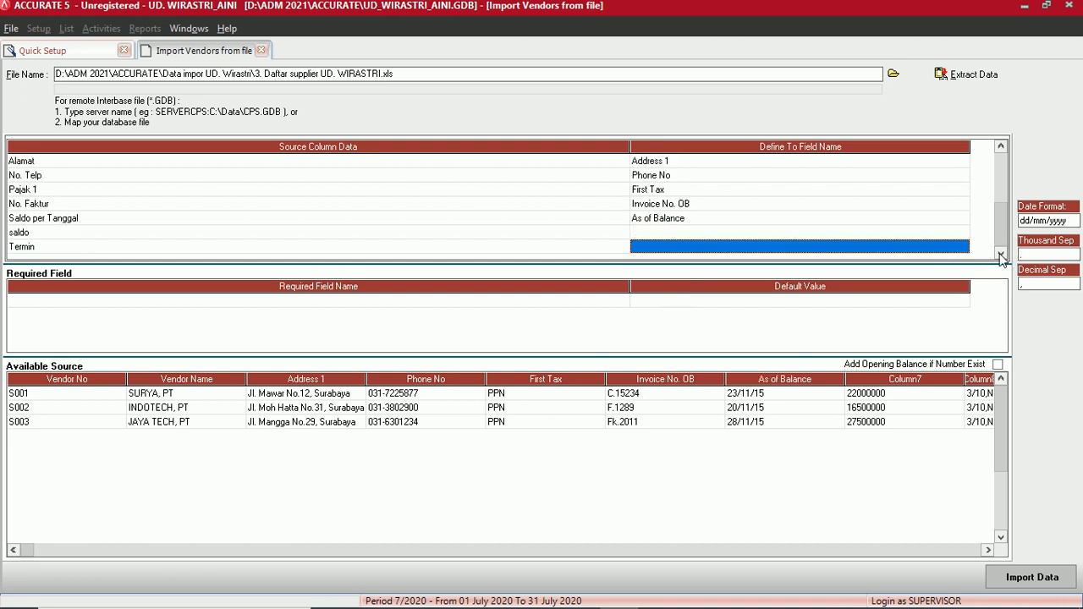
pyautogui.click(651, 235)
pyautogui.click(703, 235)
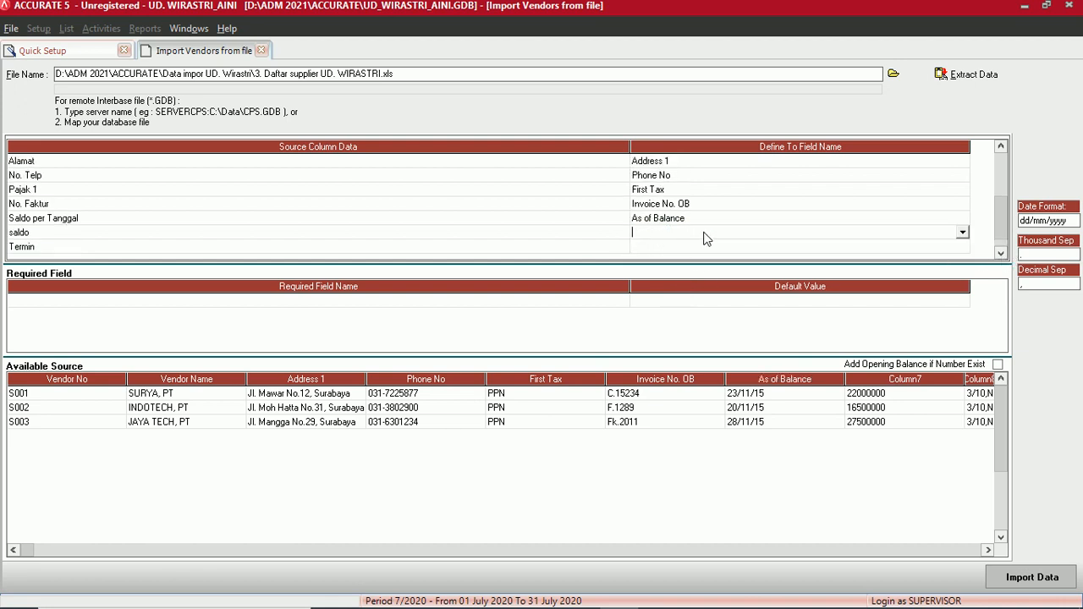
pyautogui.click(962, 233)
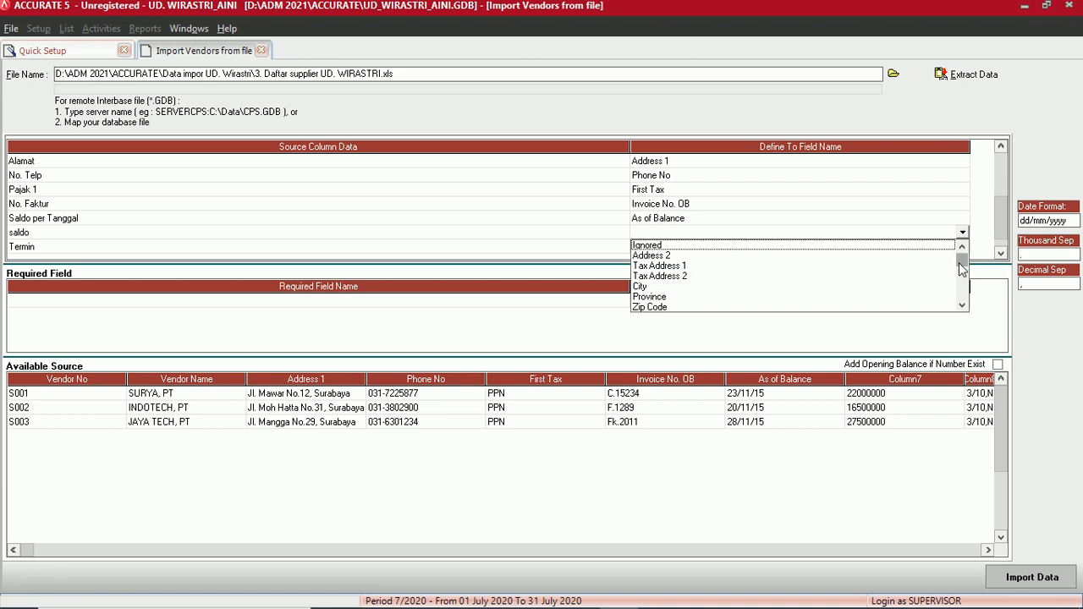
pyautogui.moveTo(962, 261); pyautogui.dragTo(962, 288)
pyautogui.click(696, 276)
# - Map Termin to Term, matching the source value 3/10,N/30 to the 3/10 n/30 term
pyautogui.click(665, 249)
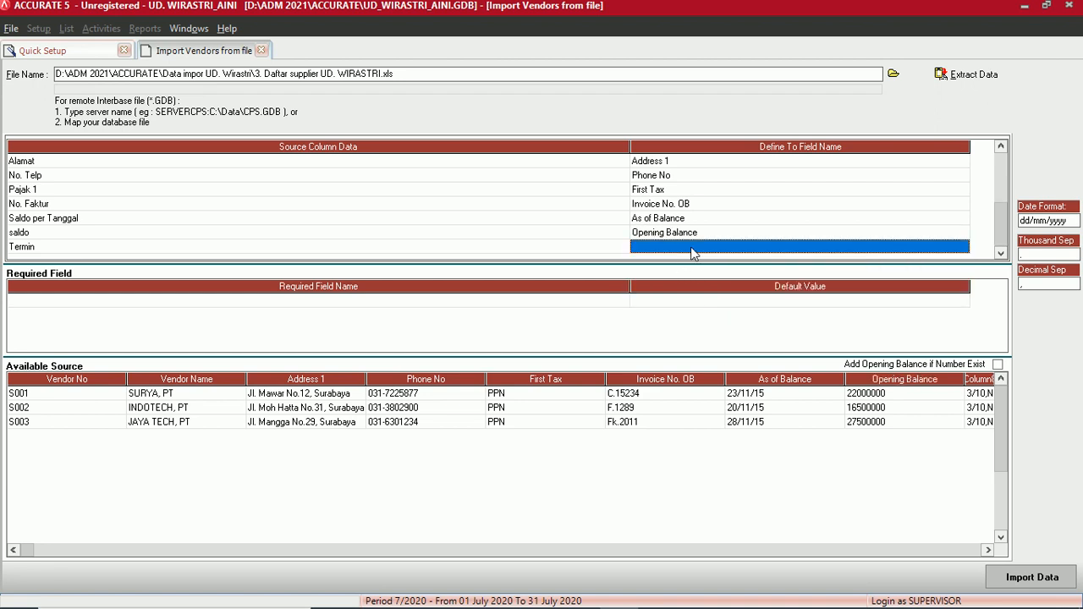
pyautogui.click(696, 250)
pyautogui.click(962, 247)
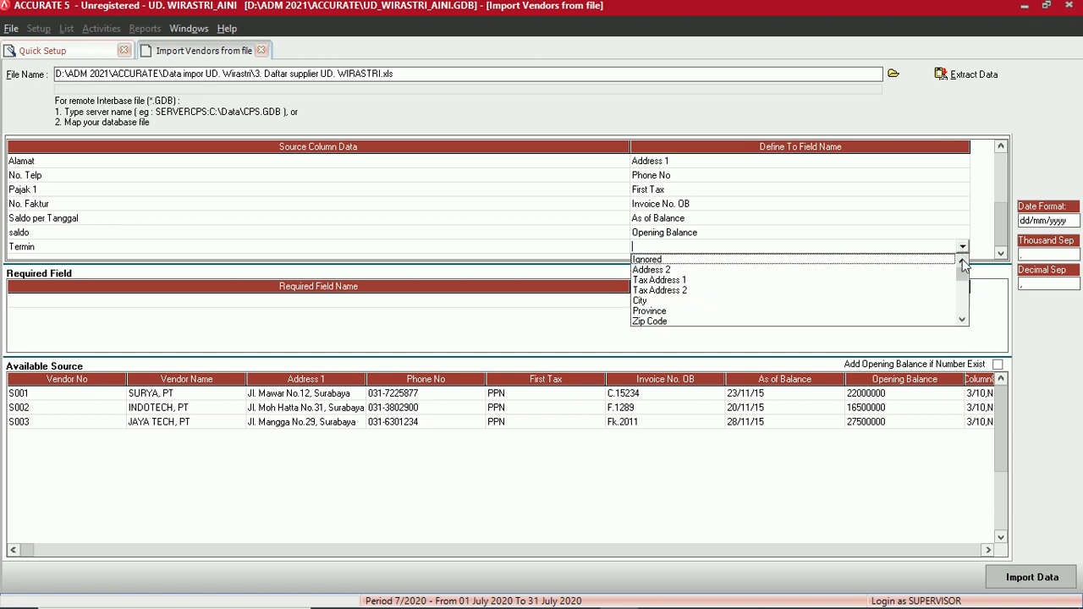
pyautogui.moveTo(962, 264); pyautogui.dragTo(941, 295)
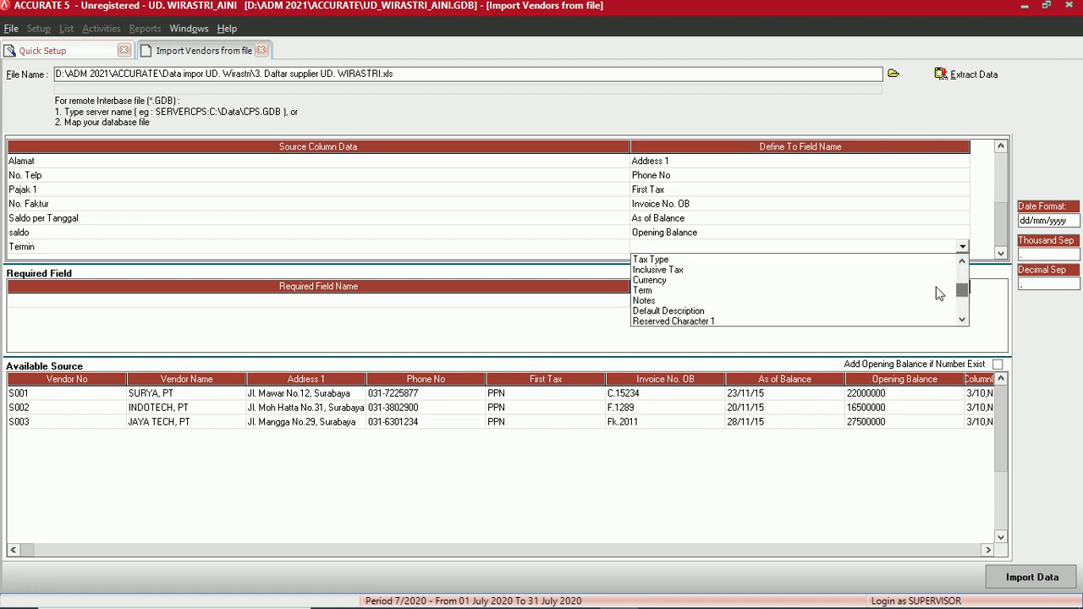
pyautogui.click(652, 290)
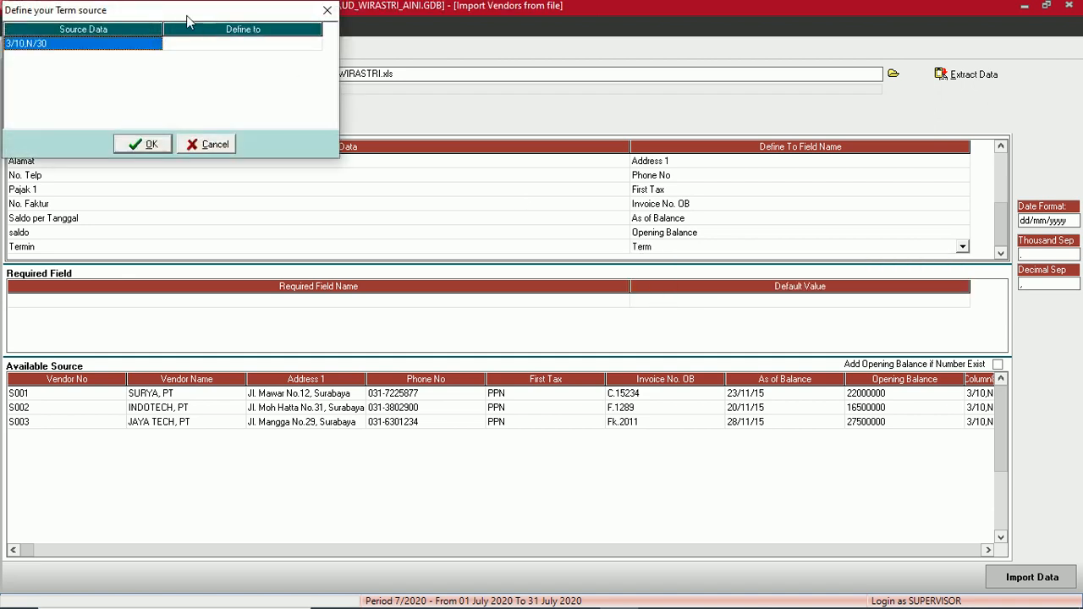
pyautogui.click(436, 240)
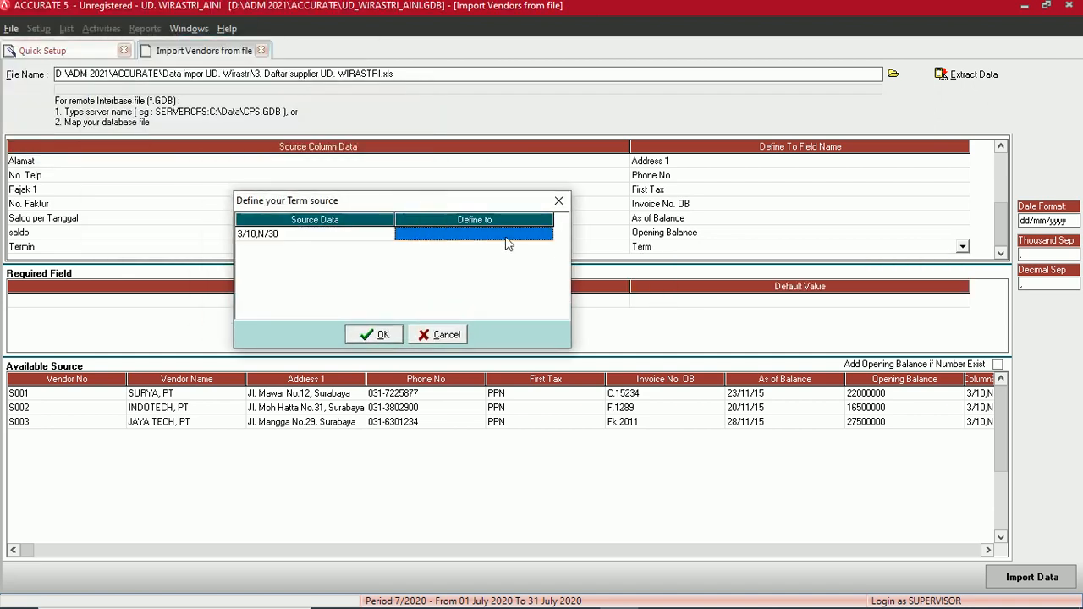
pyautogui.click(546, 234)
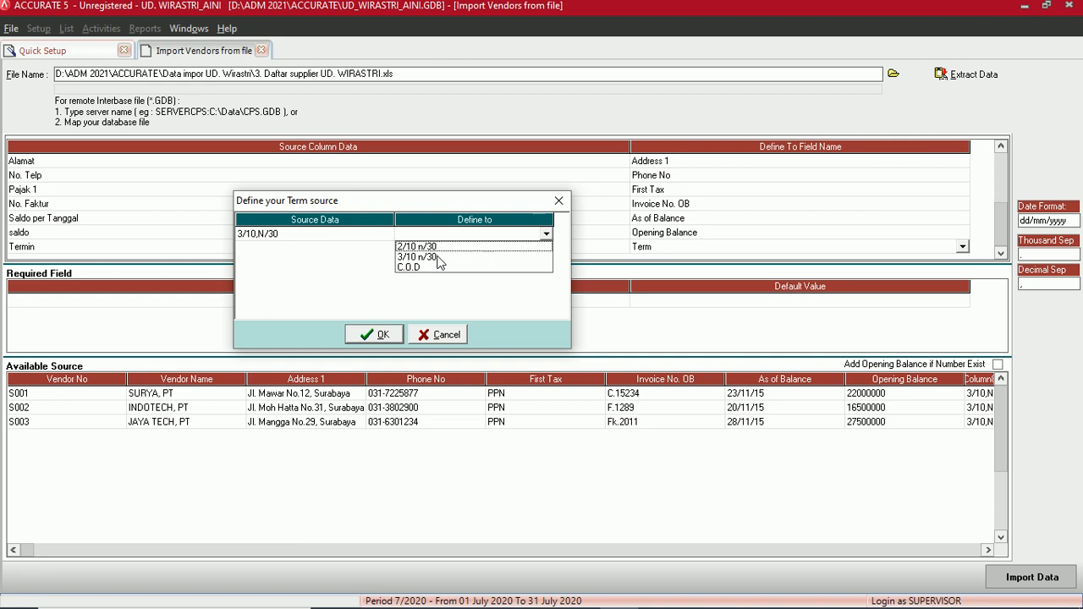
pyautogui.click(439, 258)
pyautogui.click(373, 334)
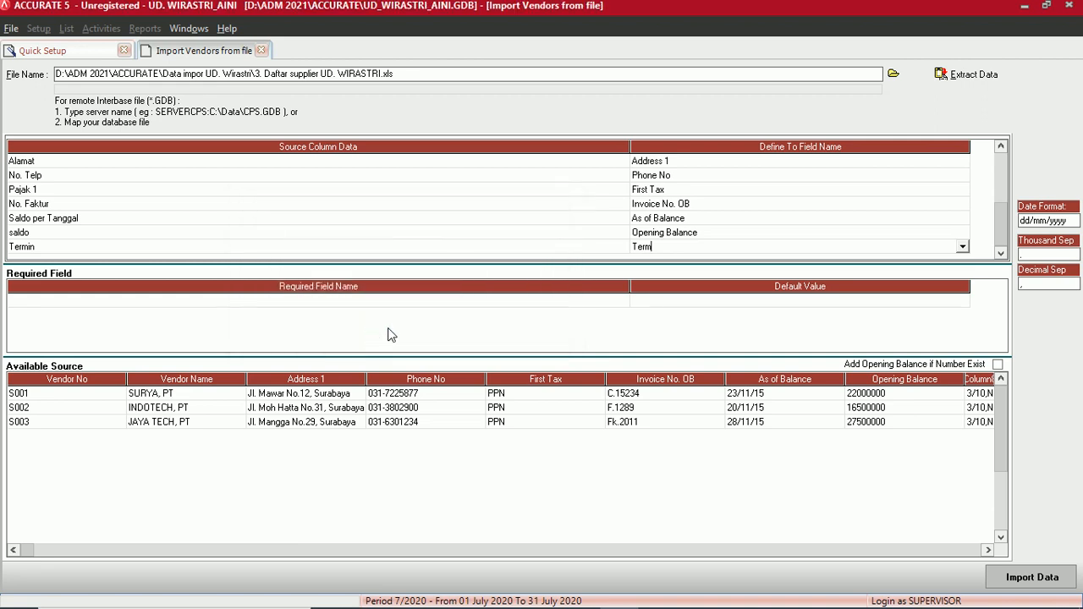
# - Import the mapped supplier rows and dismiss the import result message
pyautogui.click(1001, 255)
pyautogui.click(991, 254)
pyautogui.click(1033, 581)
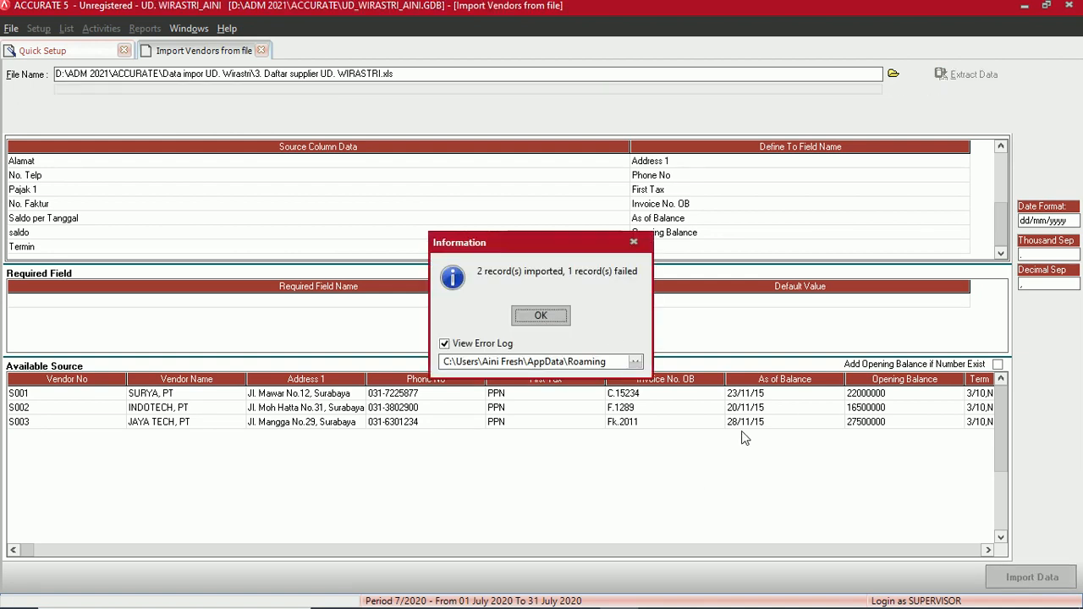
pyautogui.click(547, 320)
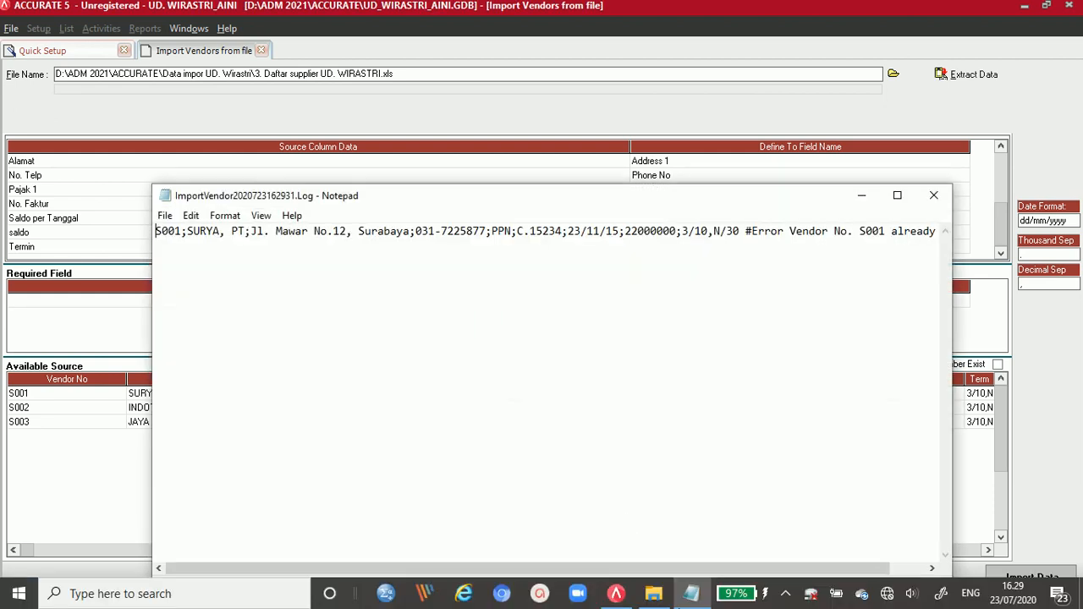
# - Review the Notepad error log reporting S001 already exists, then close it
pyautogui.click(698, 602)
pyautogui.click(698, 602)
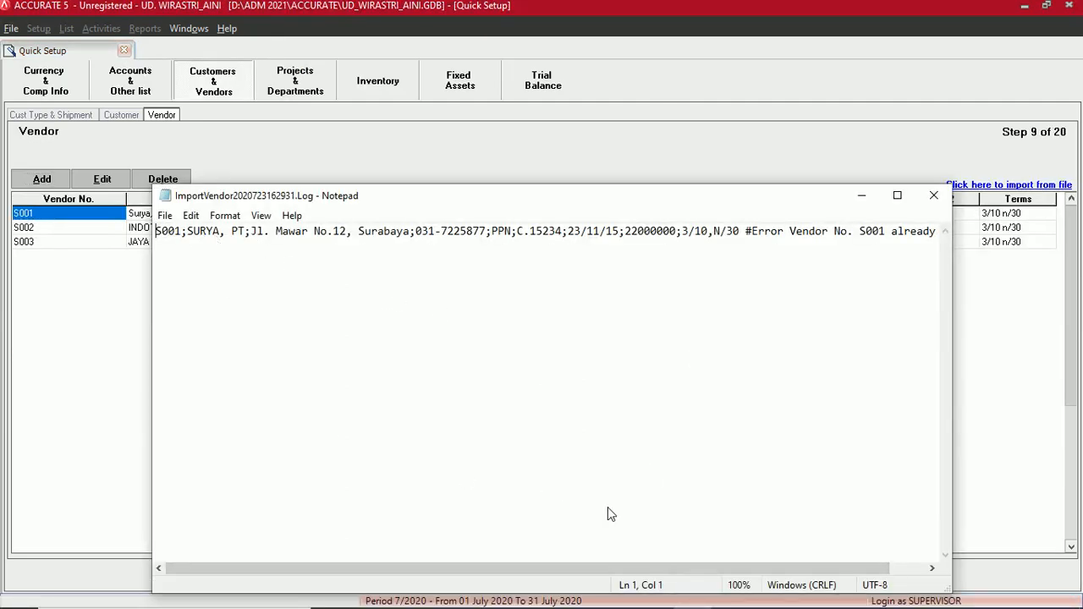
pyautogui.moveTo(627, 573); pyautogui.dragTo(703, 573)
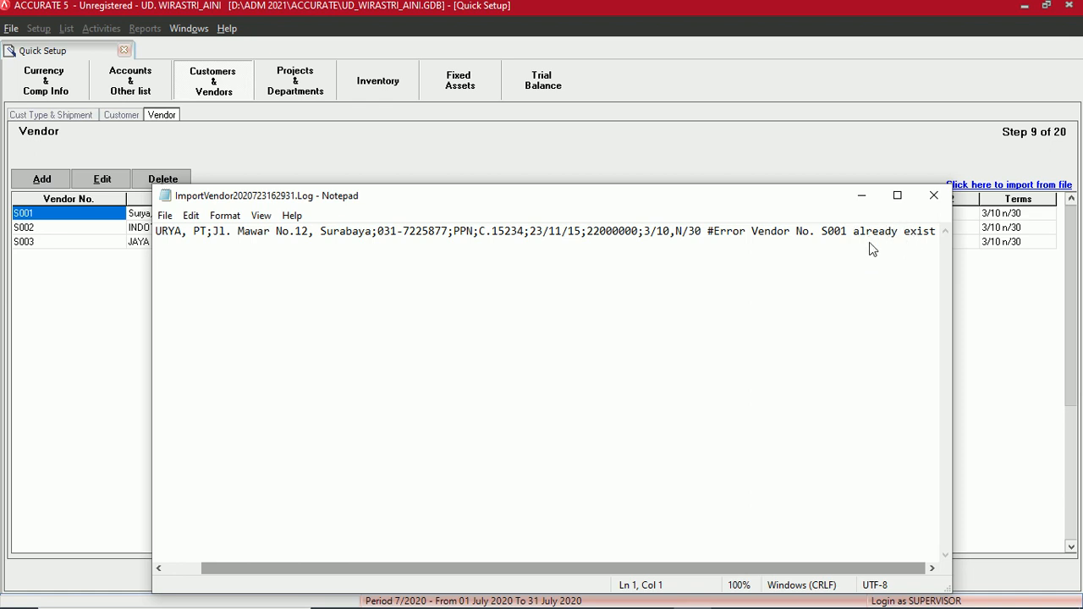
pyautogui.click(933, 196)
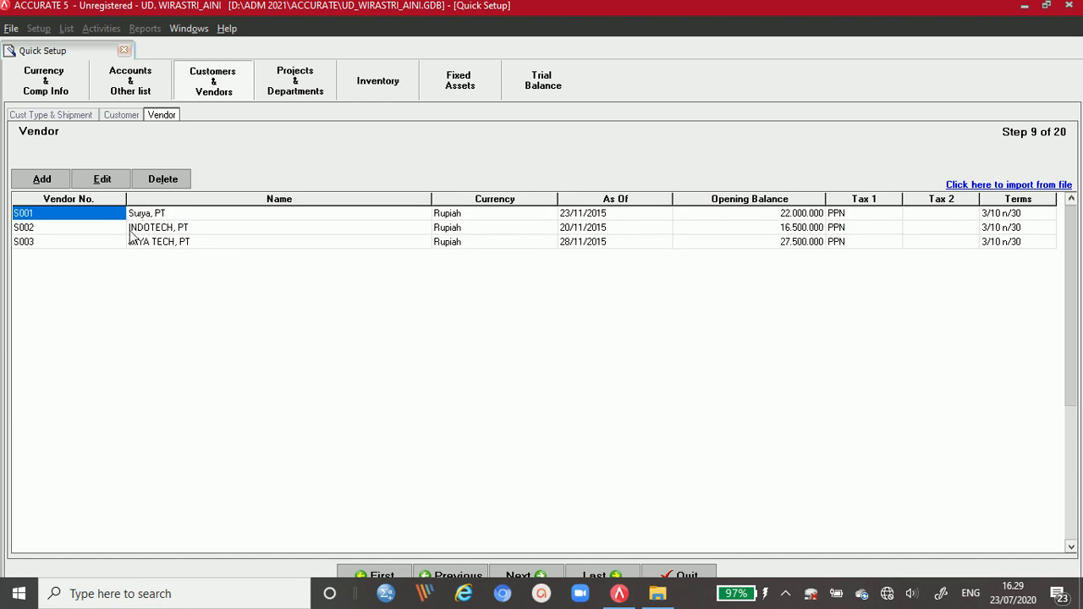